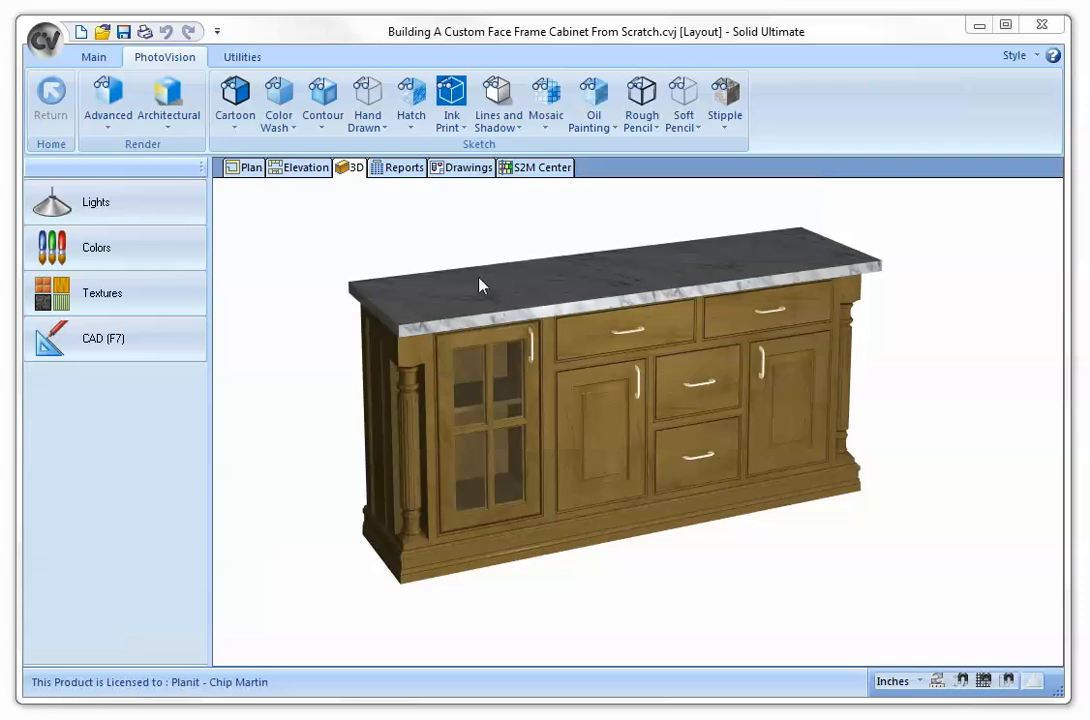
# - Switch to the plan view and select Room 1
pyautogui.click(250, 168)
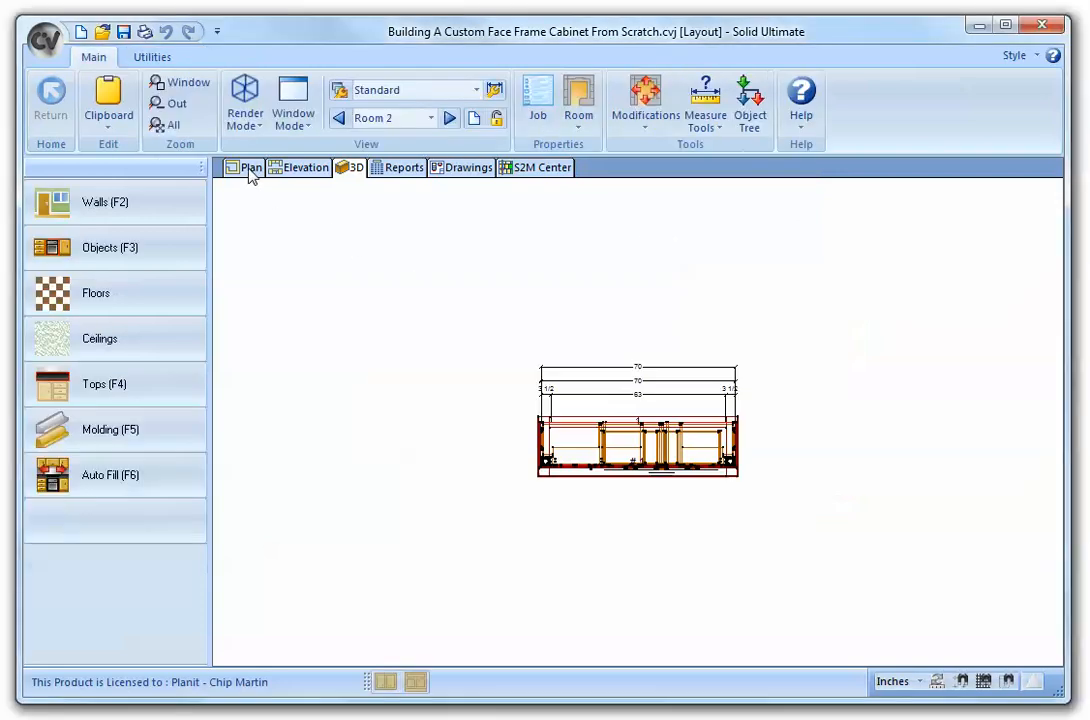
pyautogui.click(432, 118)
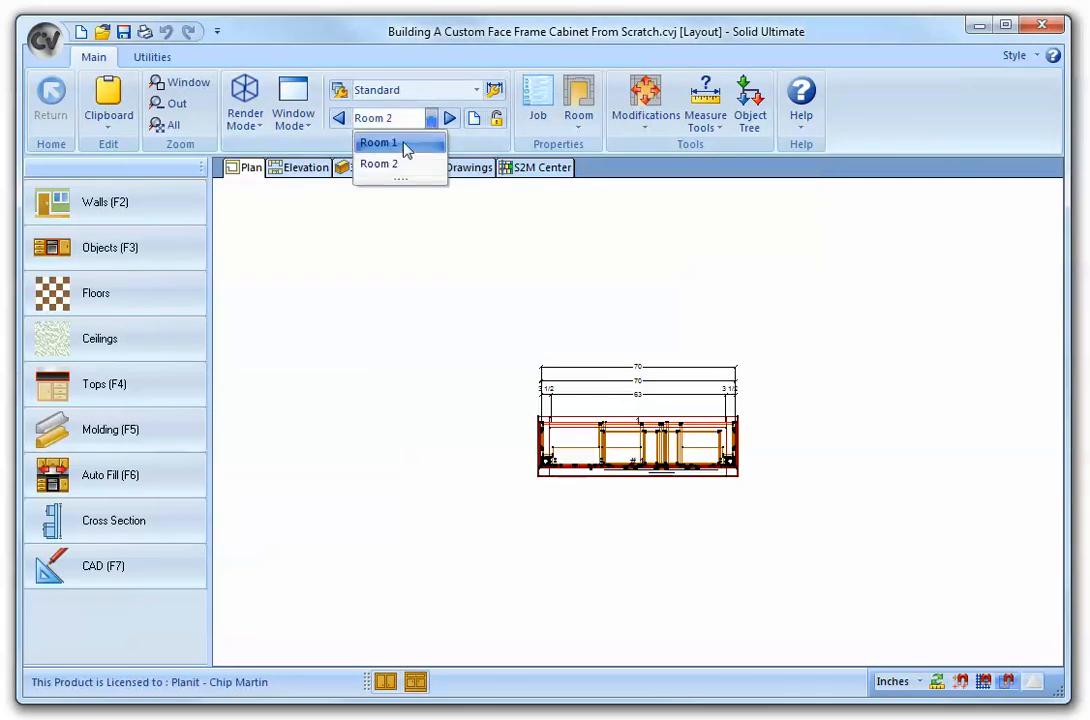
pyautogui.click(398, 143)
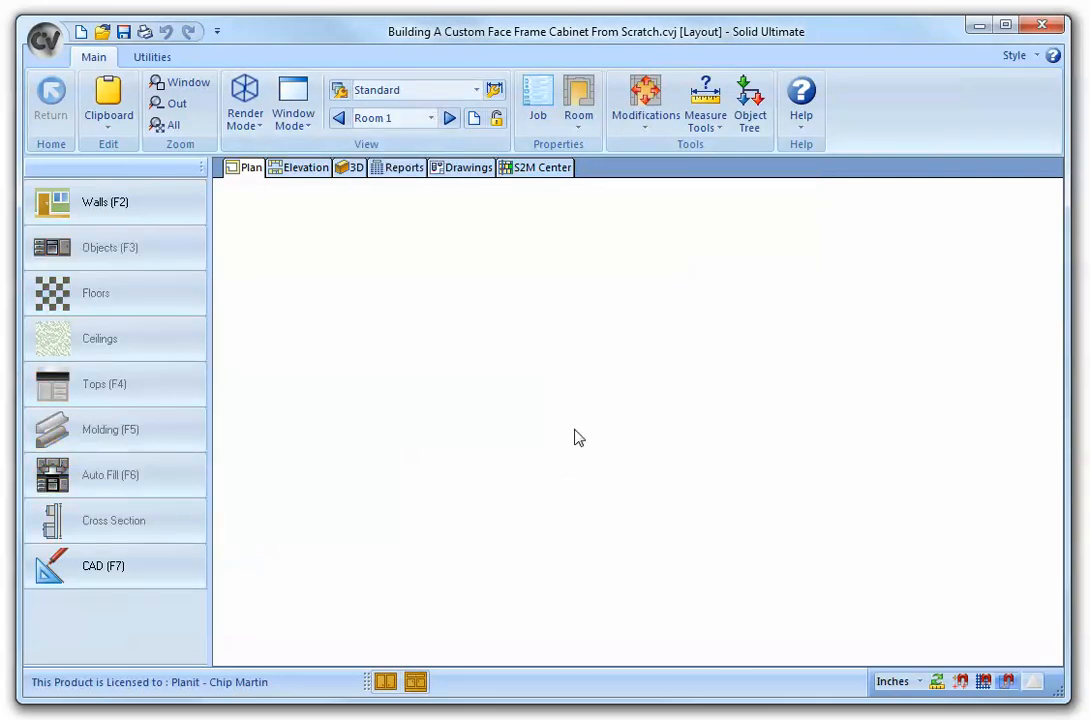
# - In the job's cabinet hardware properties, set the beaded frame bead profile to Step Bead, review the doors, and apply
pyautogui.click(538, 105)
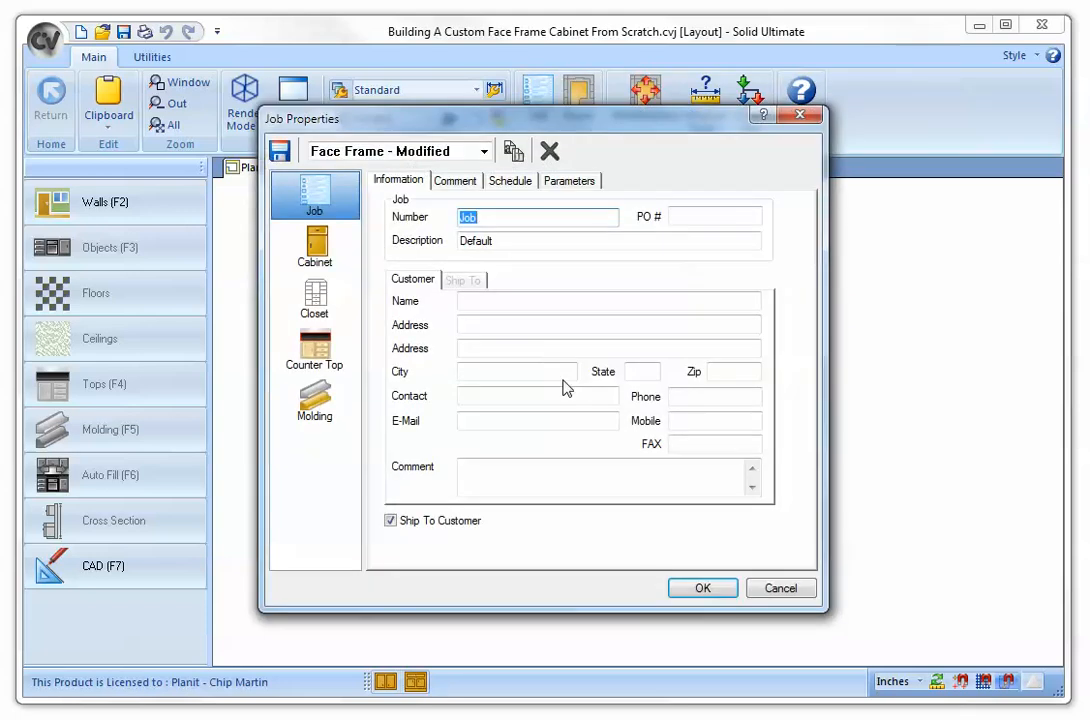
pyautogui.click(331, 262)
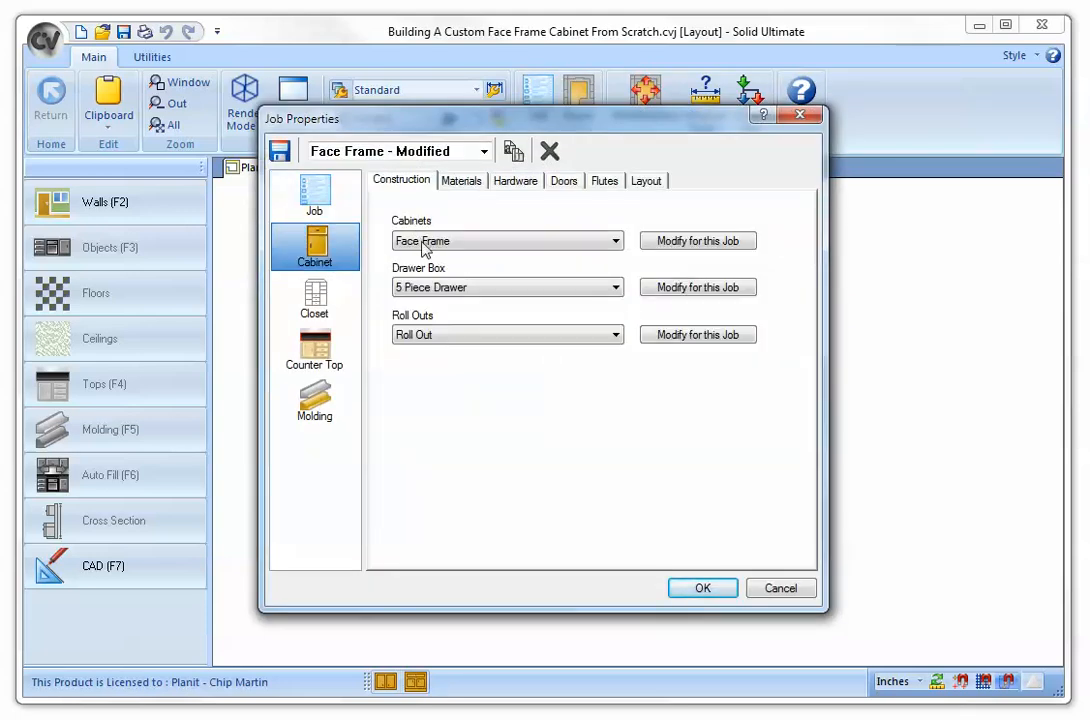
pyautogui.click(461, 183)
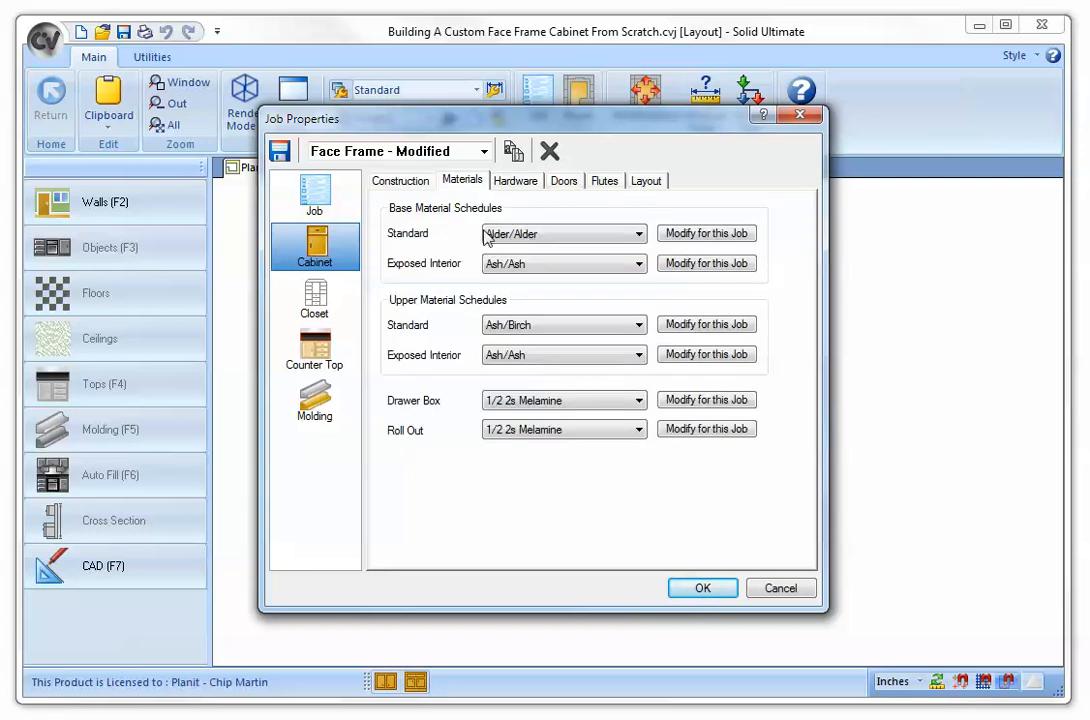
pyautogui.click(518, 183)
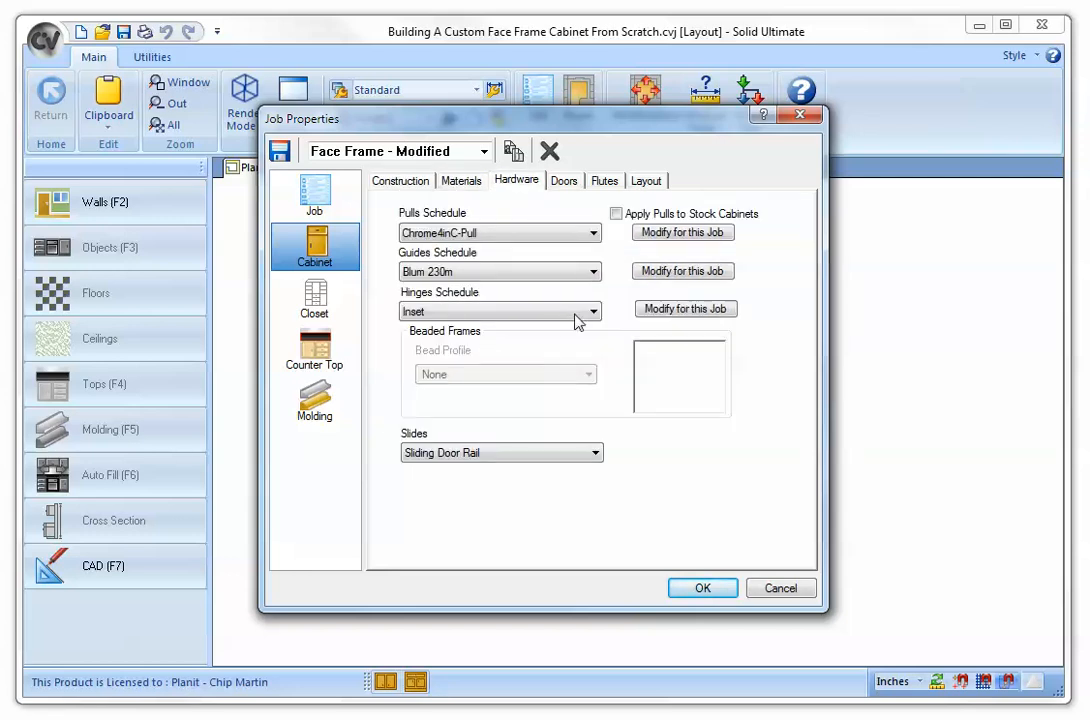
pyautogui.click(576, 320)
pyautogui.click(428, 393)
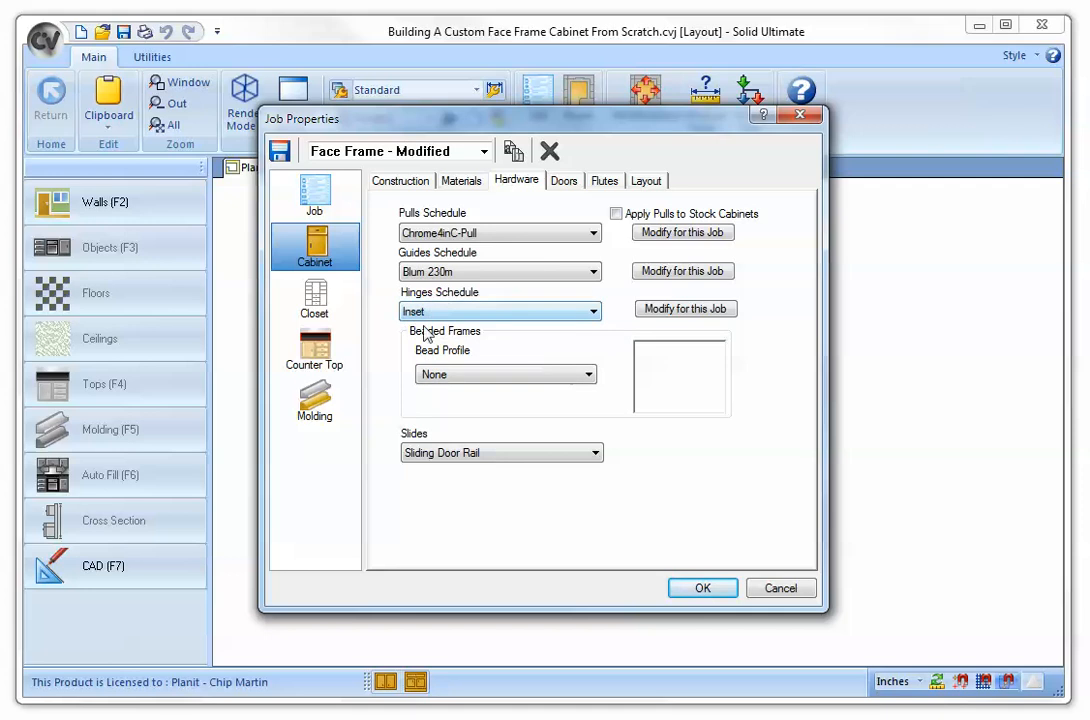
pyautogui.click(589, 376)
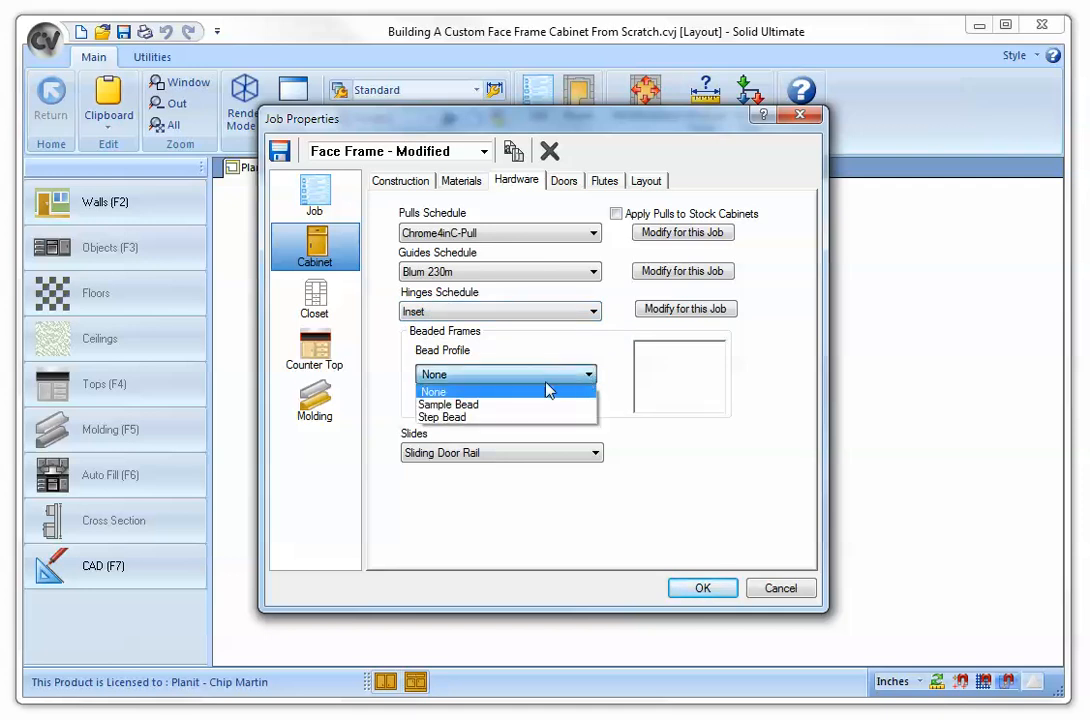
pyautogui.click(450, 420)
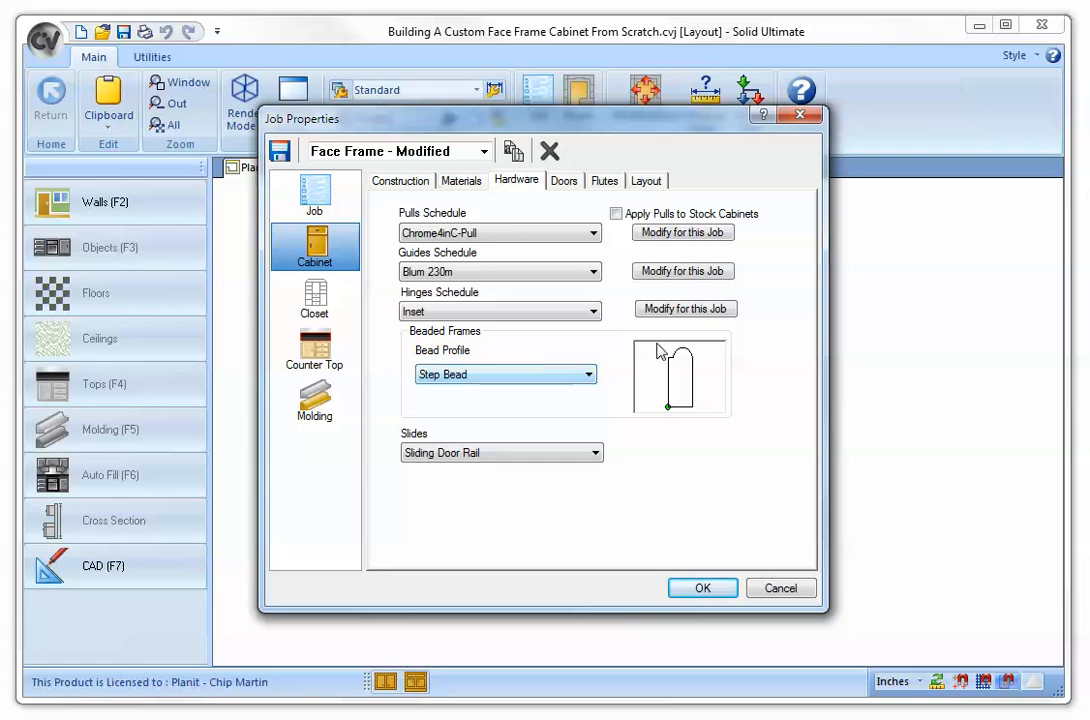
pyautogui.click(566, 185)
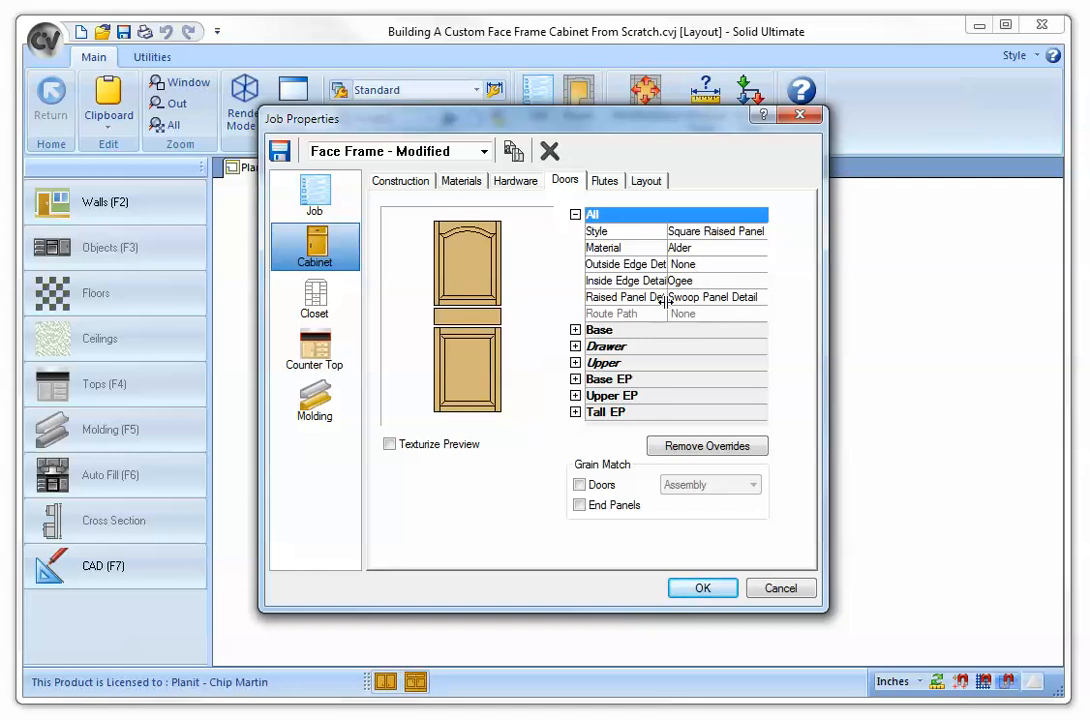
pyautogui.click(703, 588)
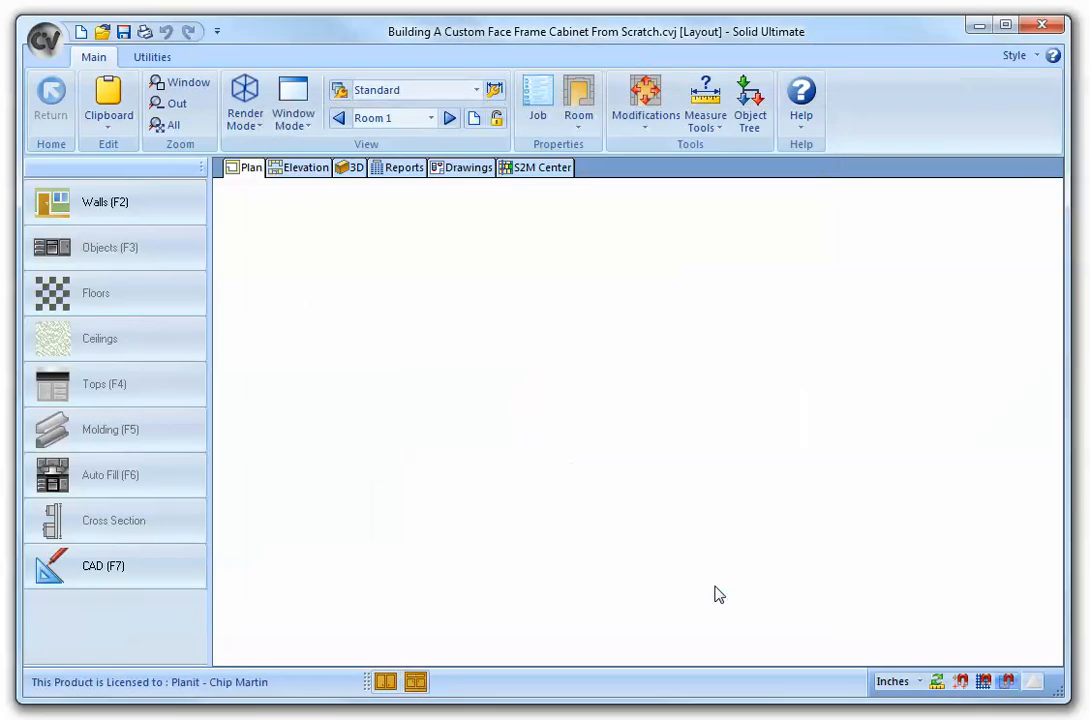
# - Draw a 70-inch straight wall with the Peninsula wall style in the empty room
pyautogui.click(136, 210)
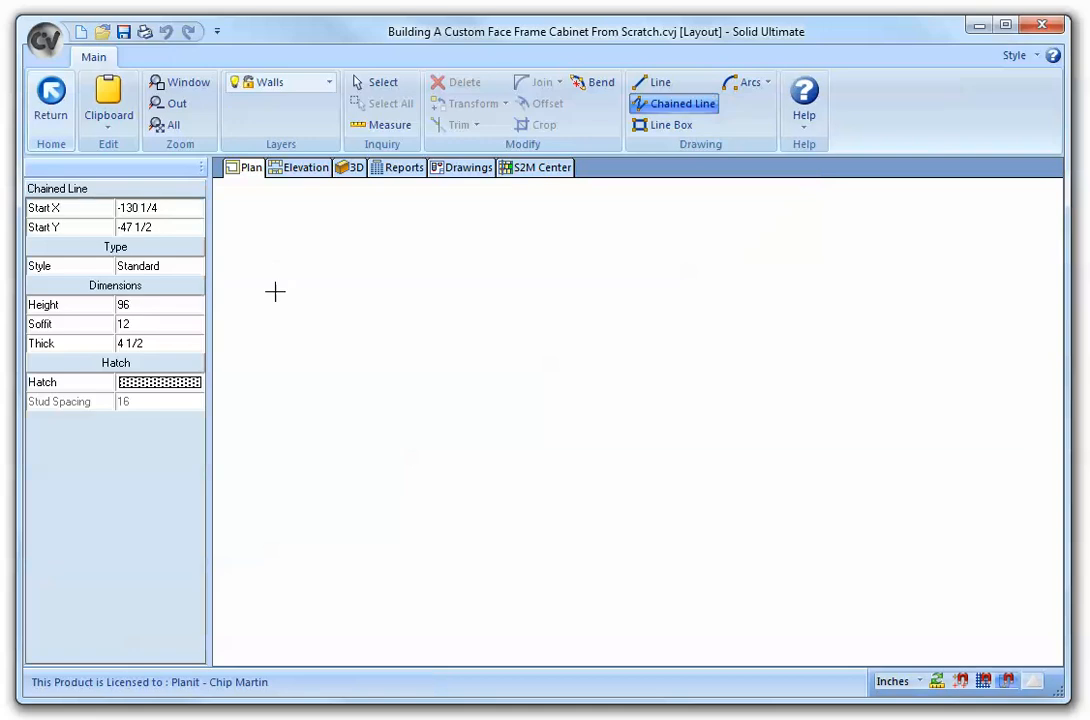
pyautogui.click(195, 268)
pyautogui.click(197, 268)
pyautogui.click(178, 300)
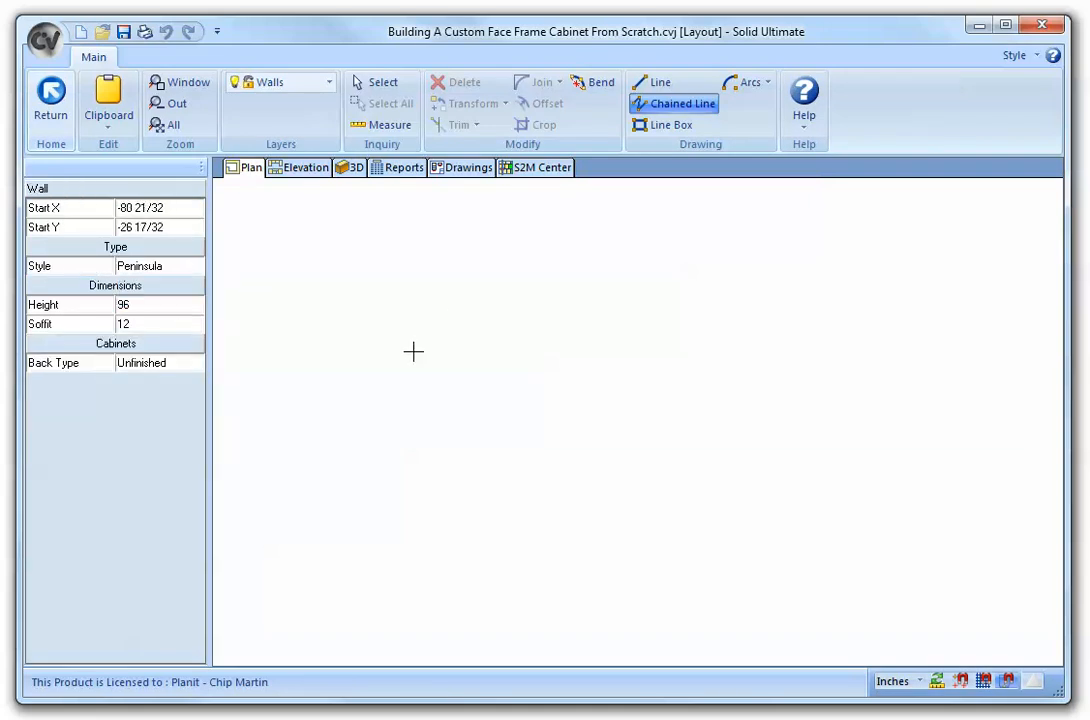
pyautogui.click(447, 360)
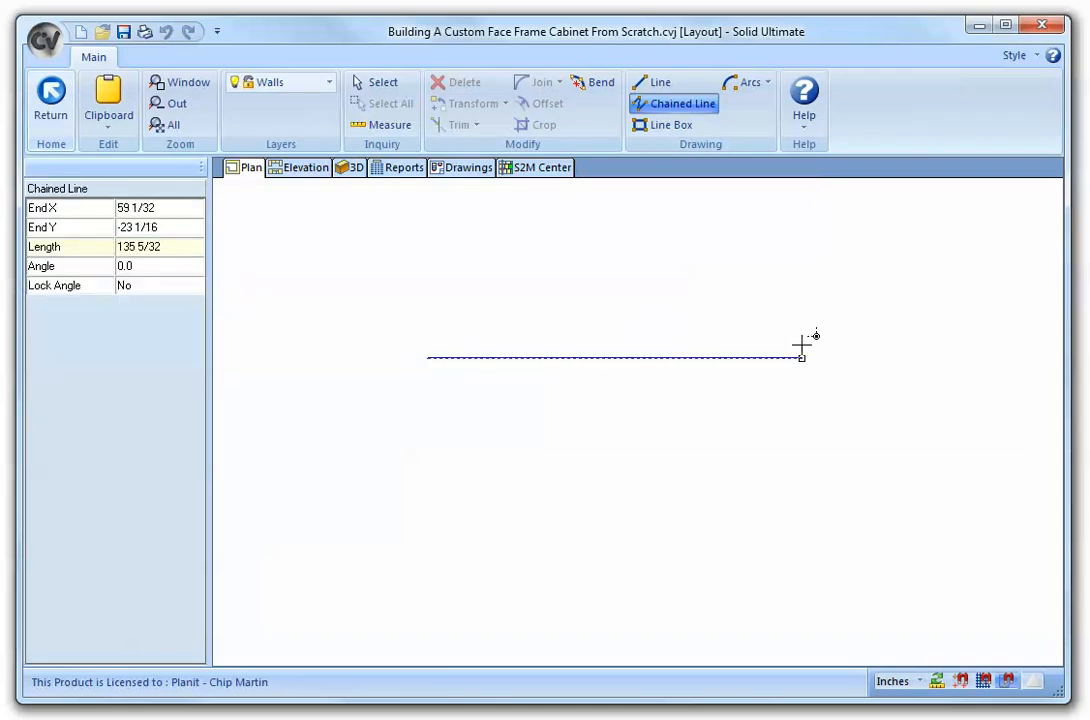
pyautogui.write('70')
pyautogui.press('Return')
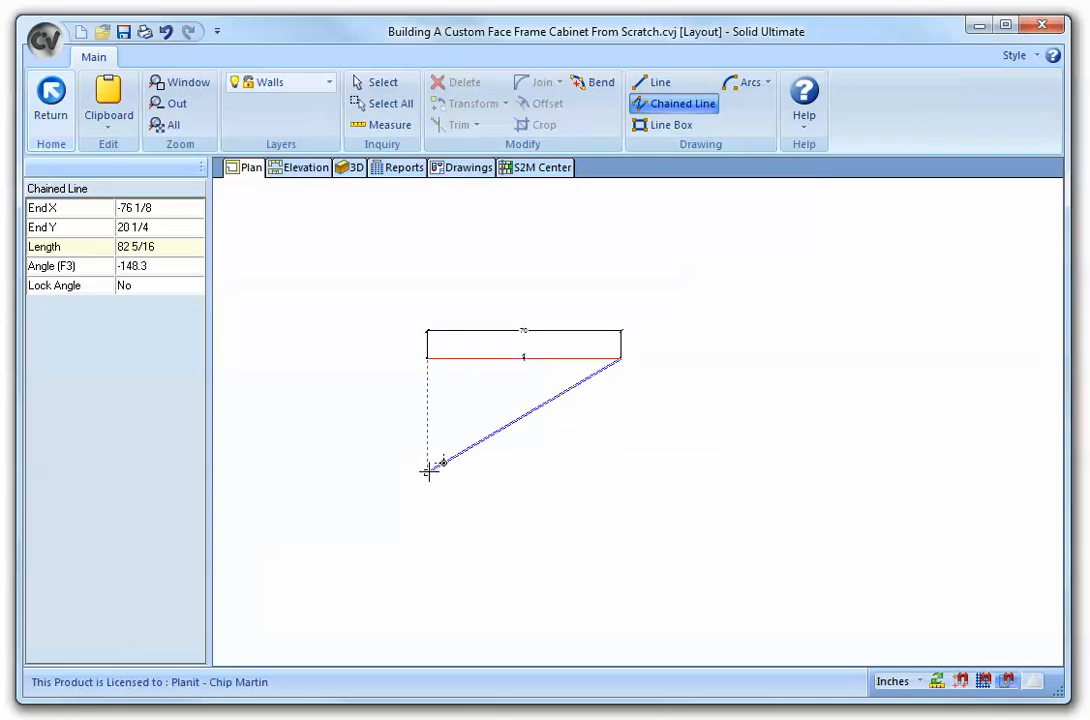
pyautogui.rightClick(426, 467)
pyautogui.click(56, 102)
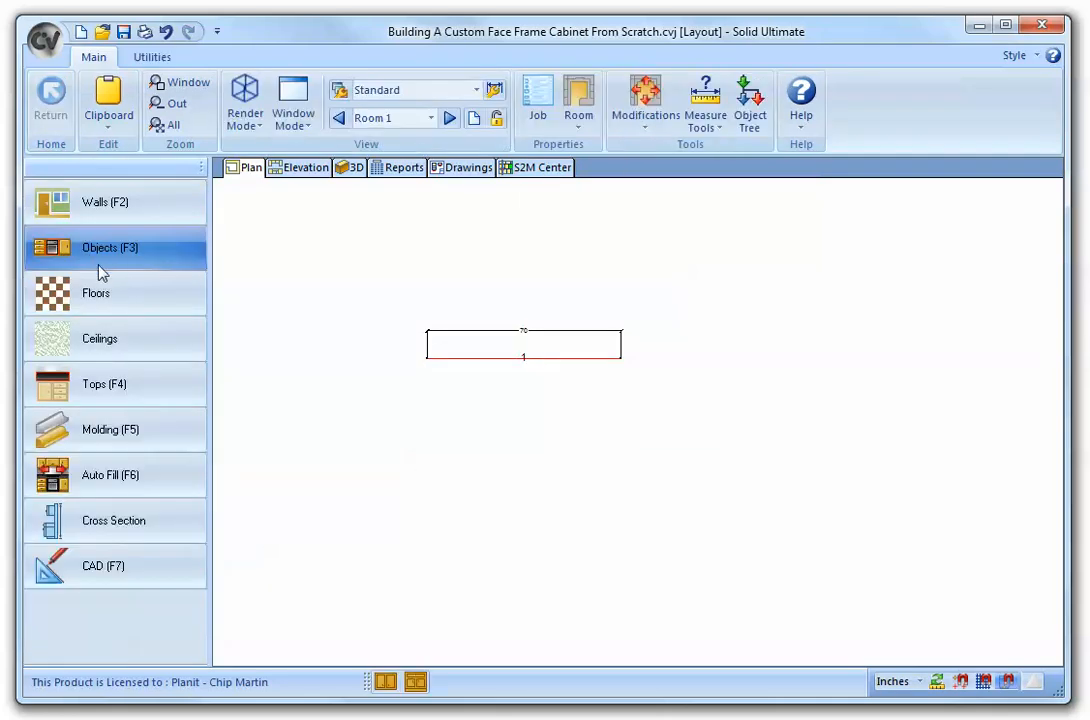
# - Place a Std Base cabinet from the base cabinets along the new wall
pyautogui.click(100, 248)
pyautogui.click(100, 278)
pyautogui.click(88, 248)
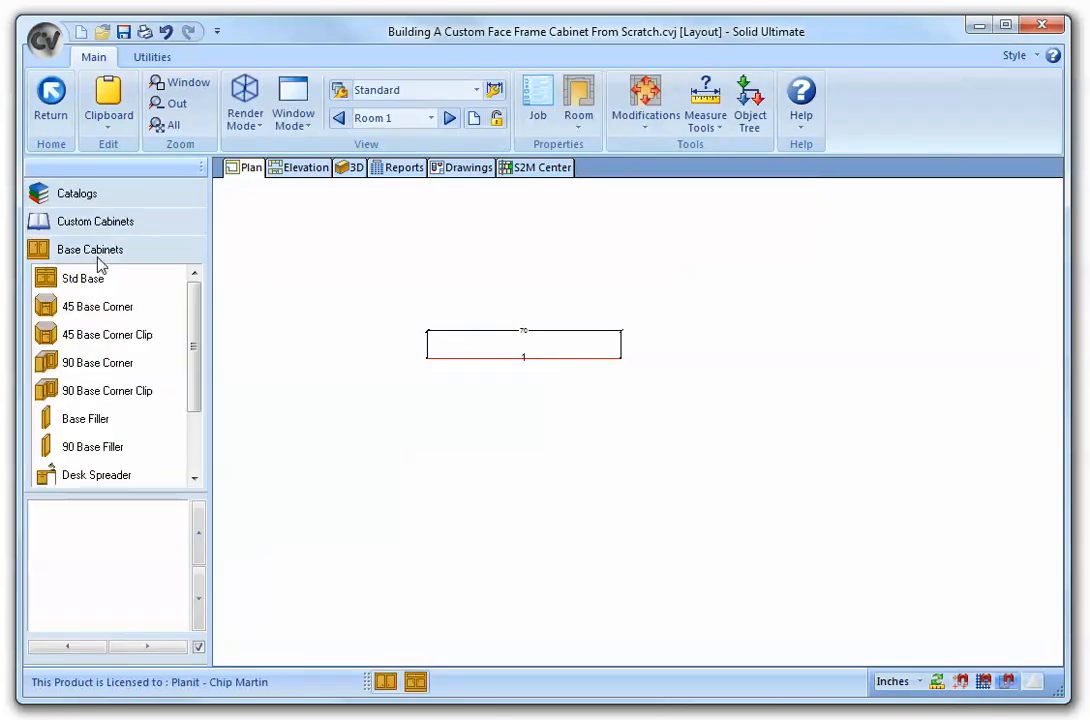
pyautogui.click(92, 278)
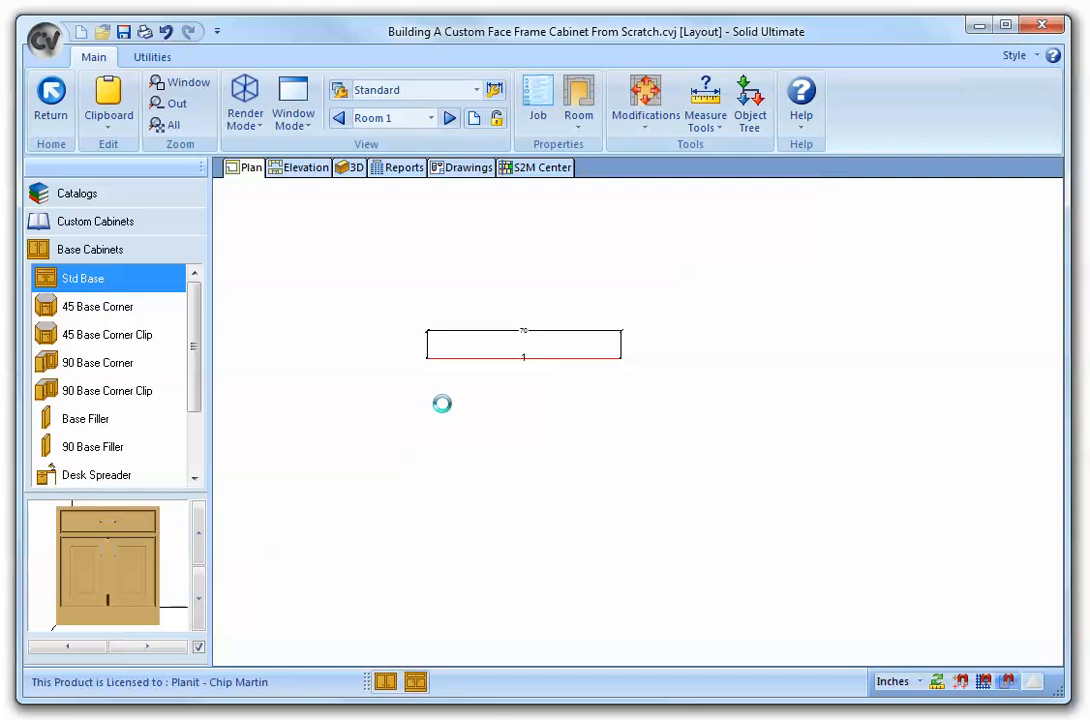
pyautogui.click(490, 408)
pyautogui.moveTo(511, 397); pyautogui.dragTo(798, 388)
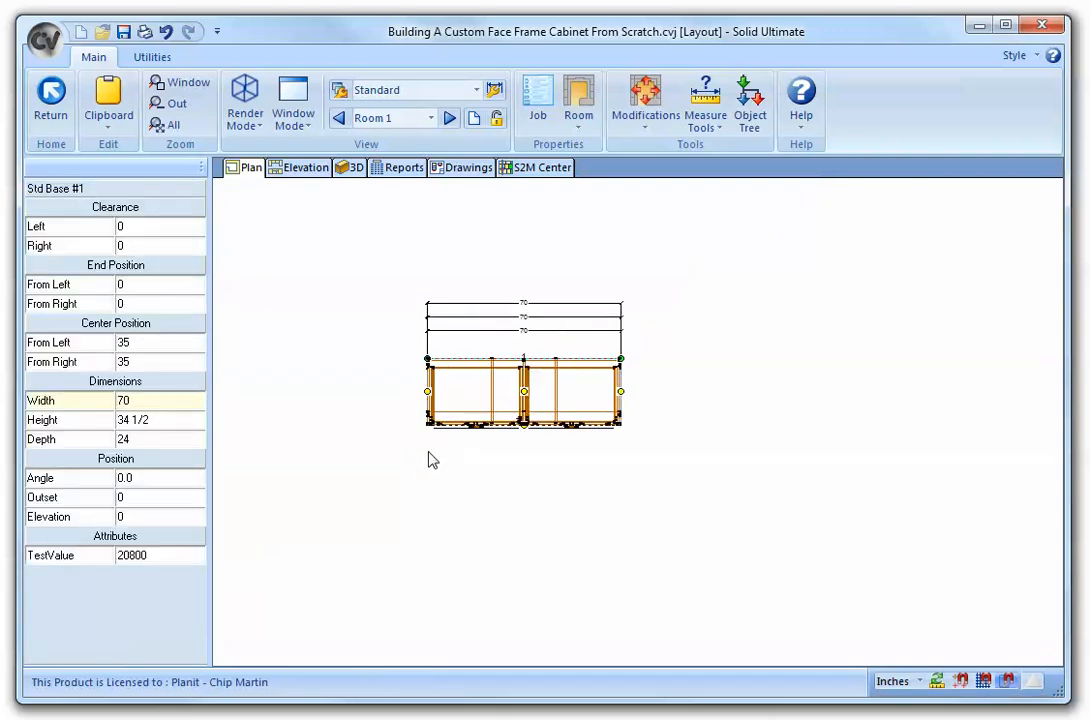
# - Set the base cabinet's depth to 16
pyautogui.click(453, 415)
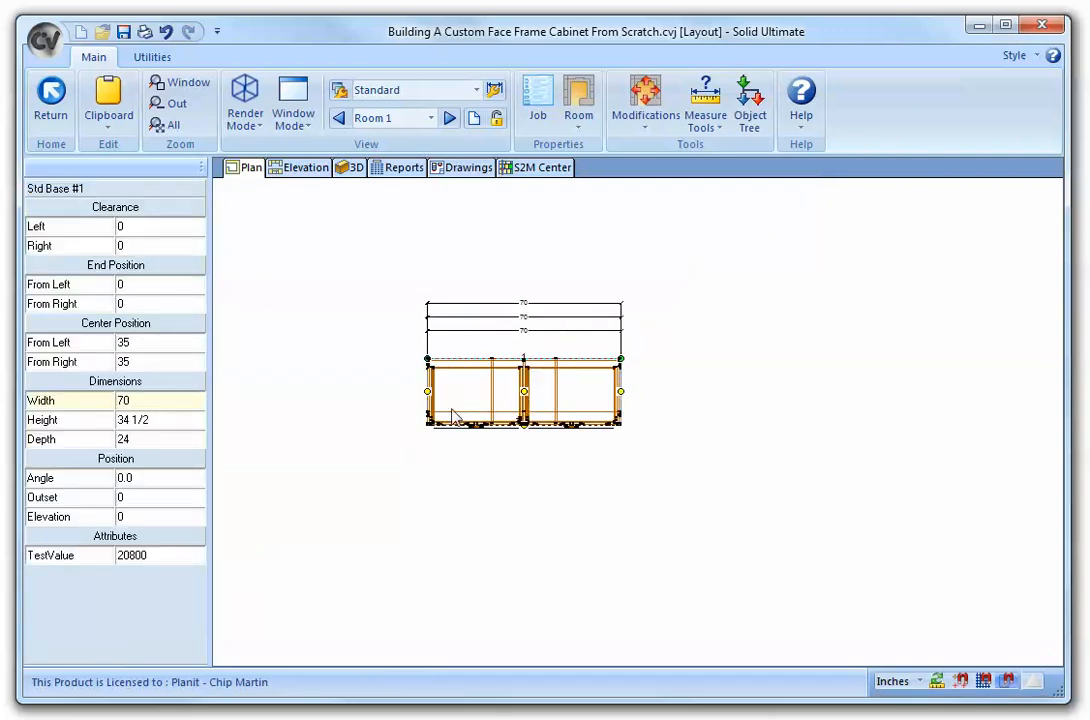
pyautogui.click(159, 440)
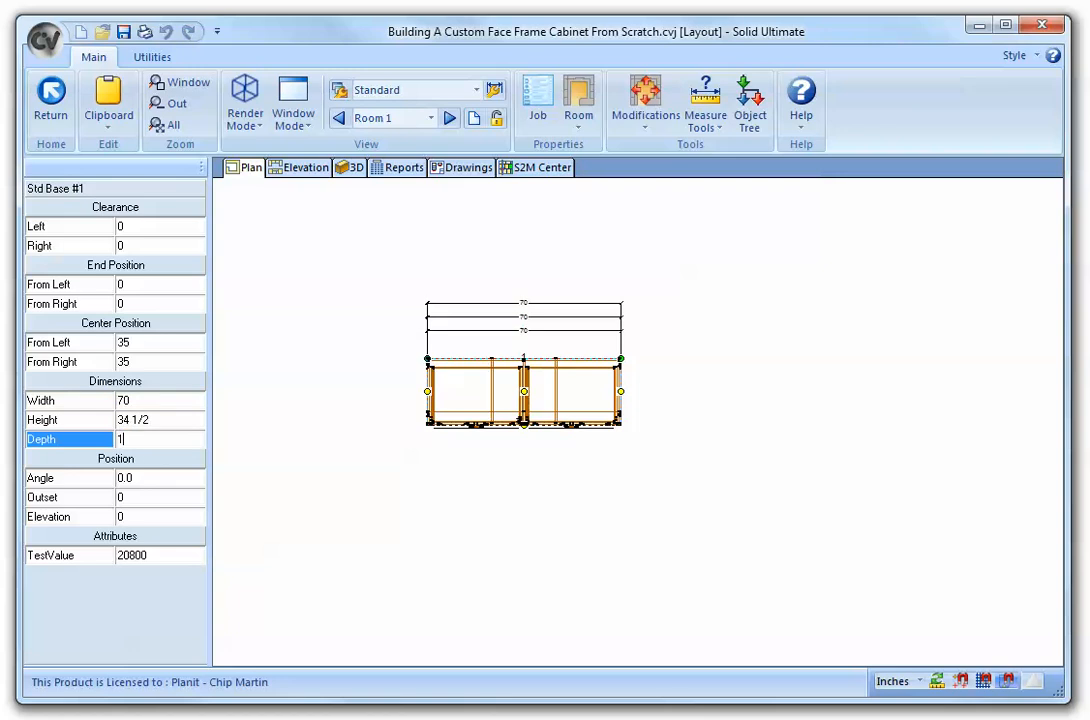
pyautogui.press('Return')
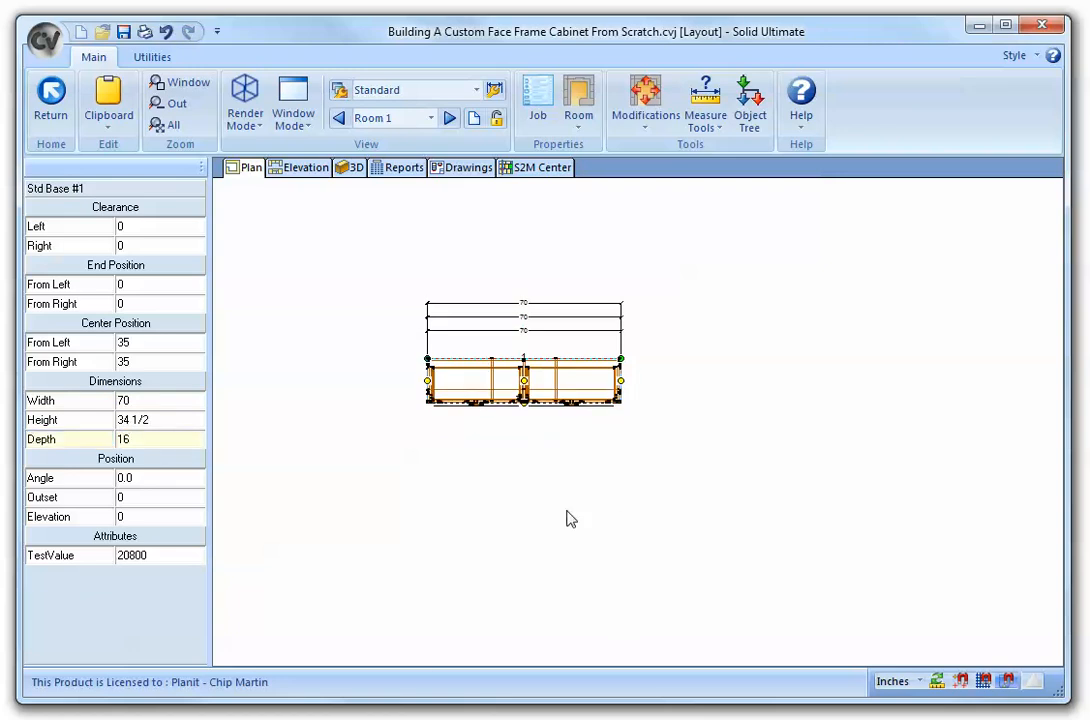
pyautogui.click(570, 518)
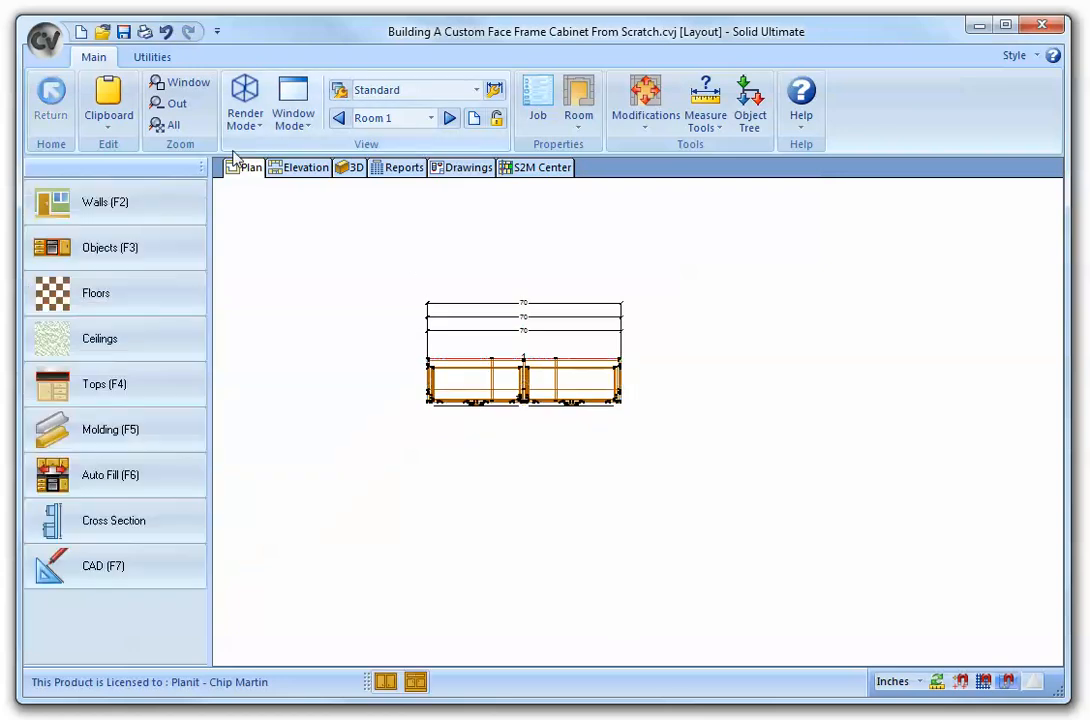
# - Open the cabinet's assembly and reset it to the default assembly, clearing its sections
pyautogui.click(537, 411)
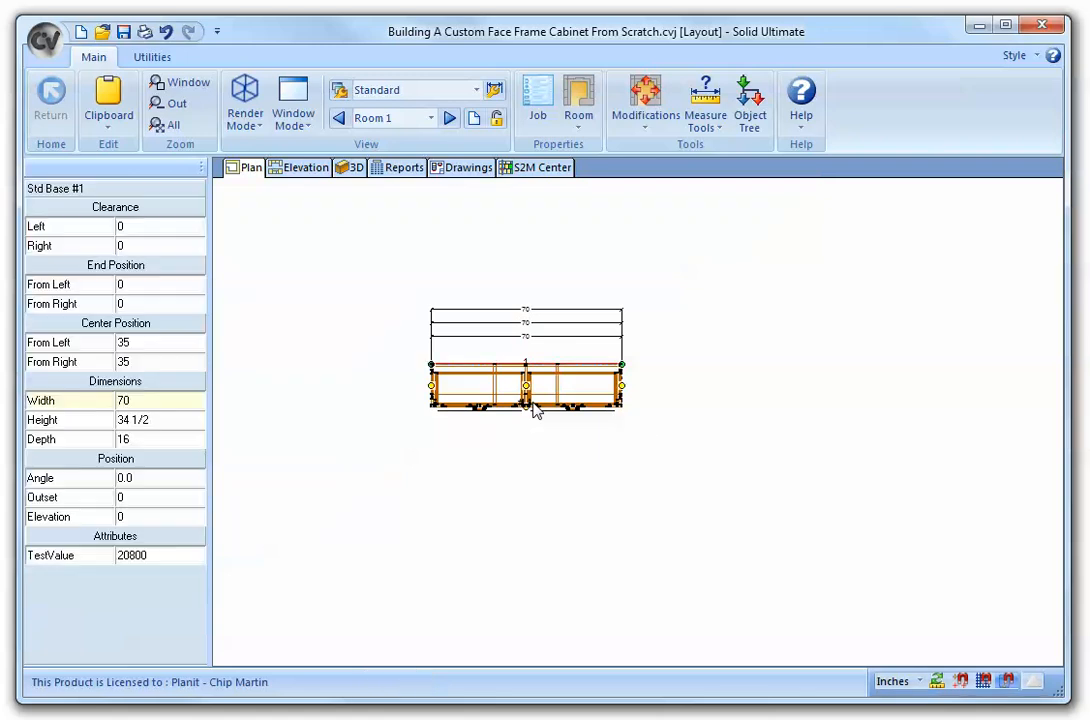
pyautogui.doubleClick(537, 411)
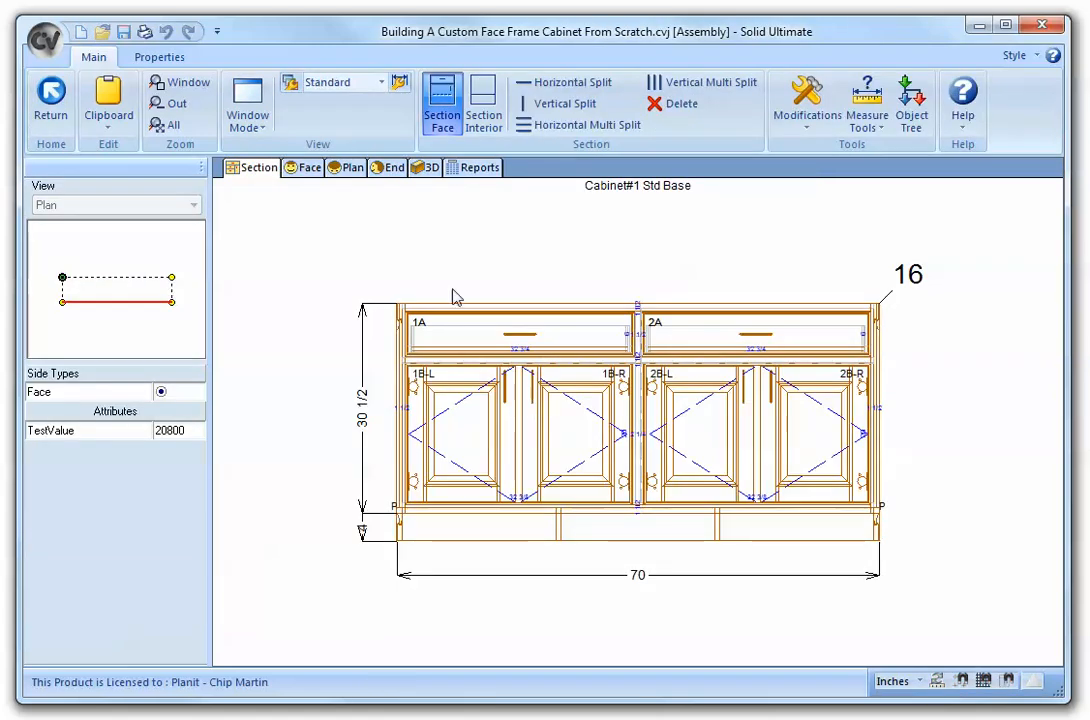
pyautogui.click(805, 122)
pyautogui.click(843, 205)
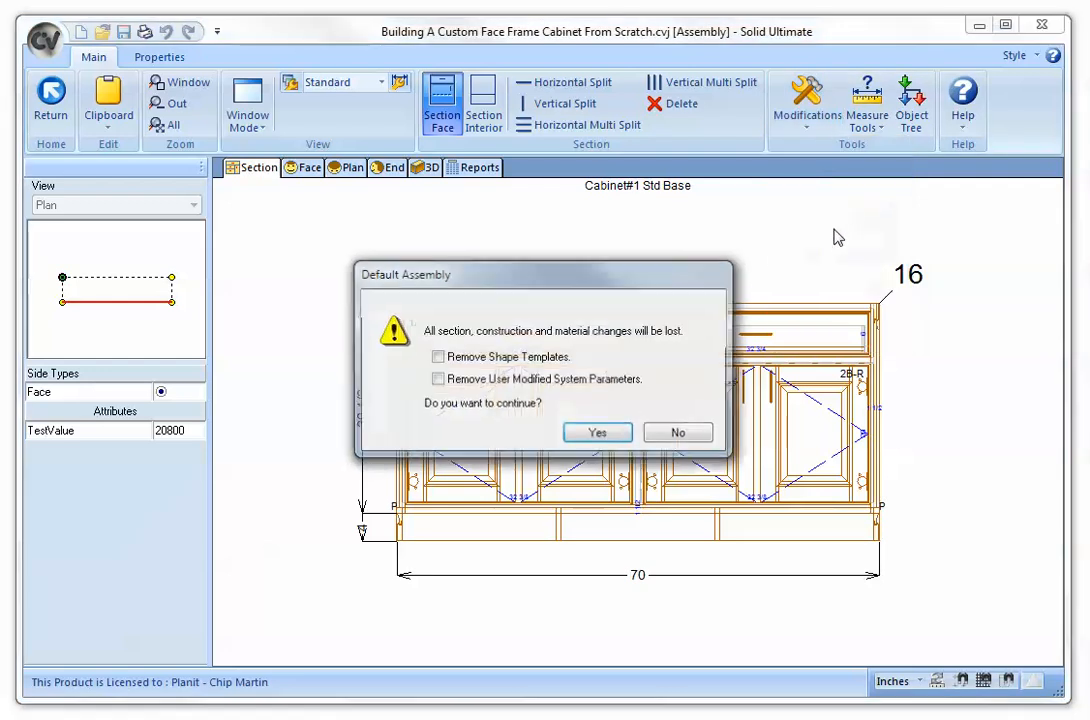
pyautogui.click(608, 436)
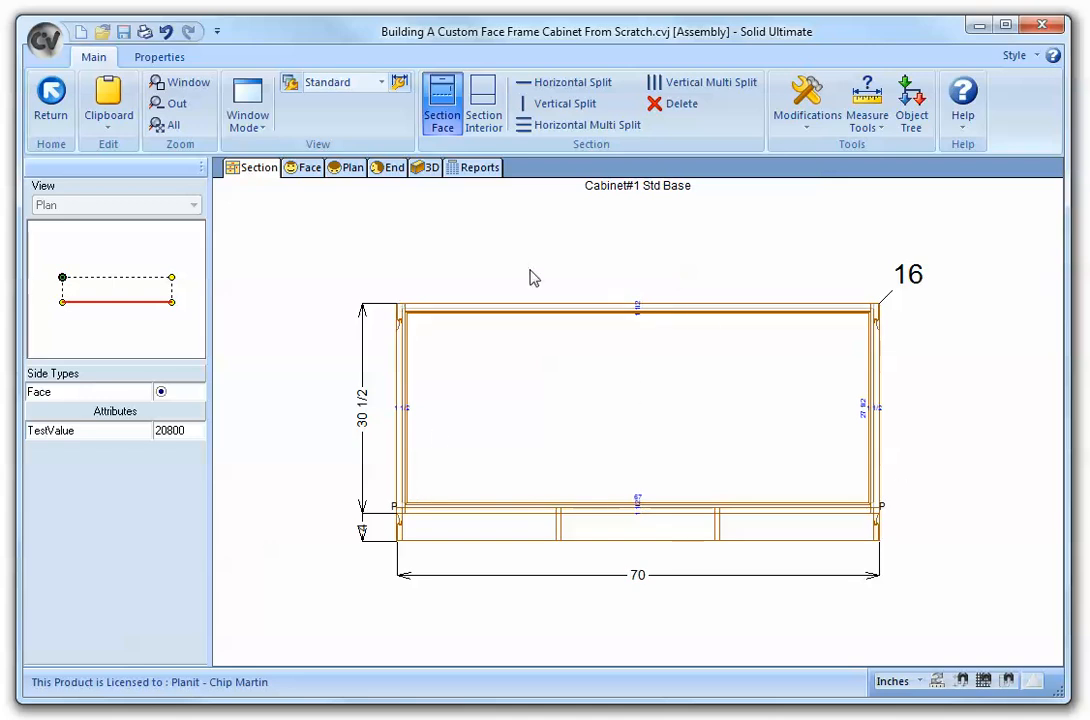
# - Edit the cabinet's plan shape and offset its left side inward by 3.5 inches
pyautogui.click(350, 169)
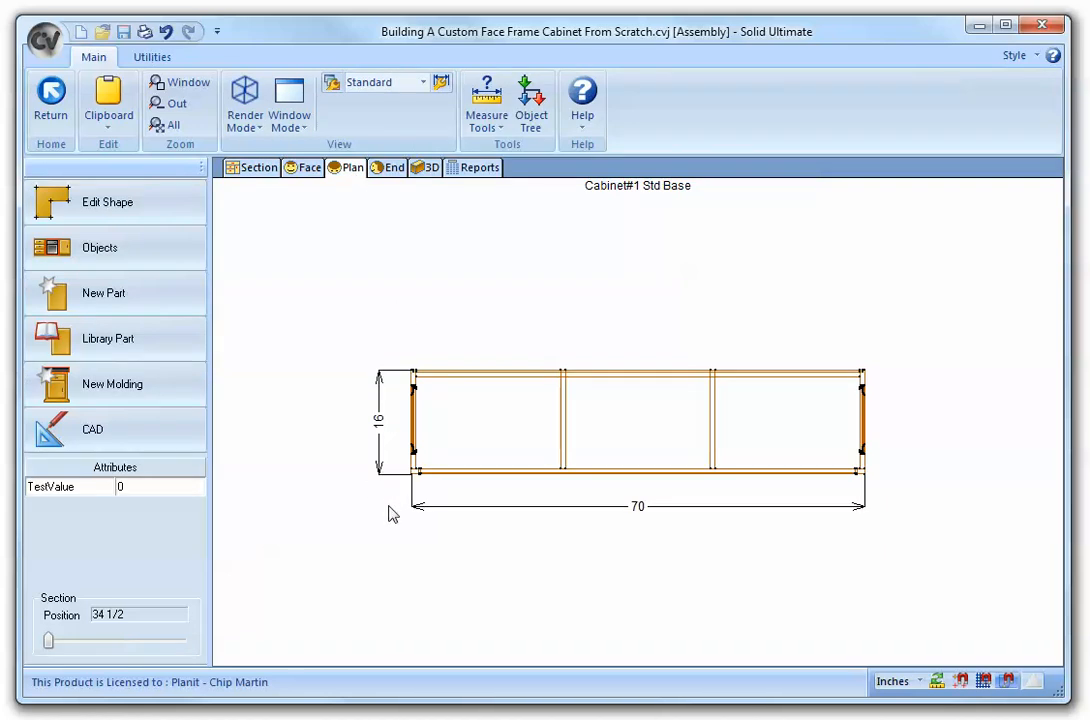
pyautogui.scroll(1, 497, 536)
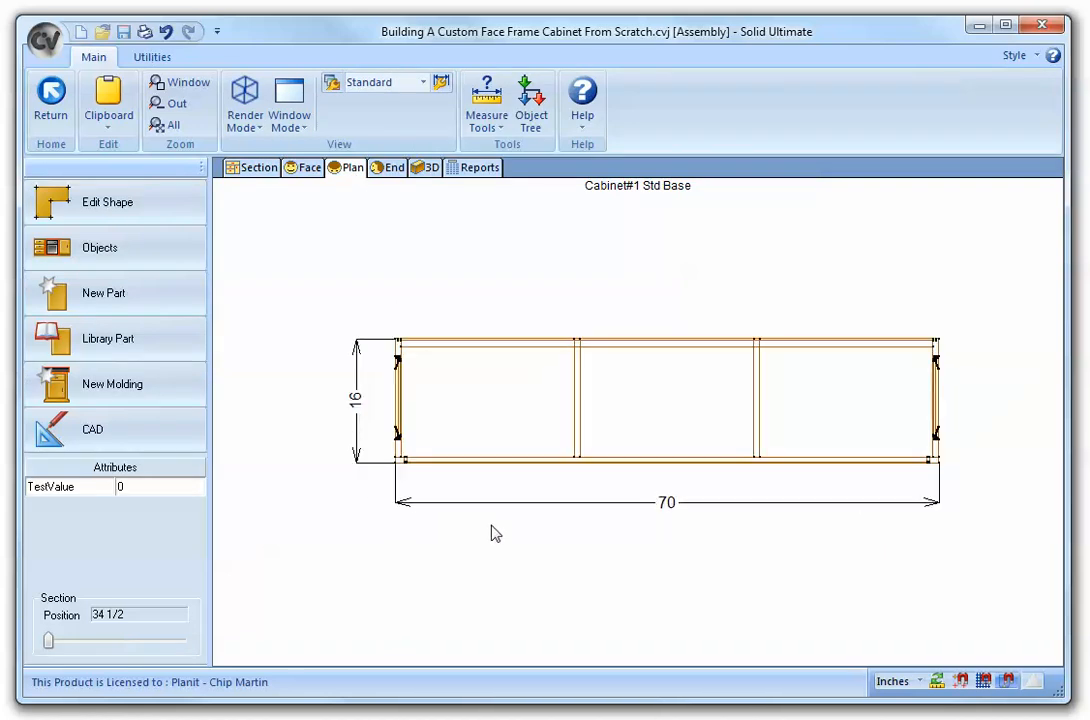
pyautogui.click(147, 221)
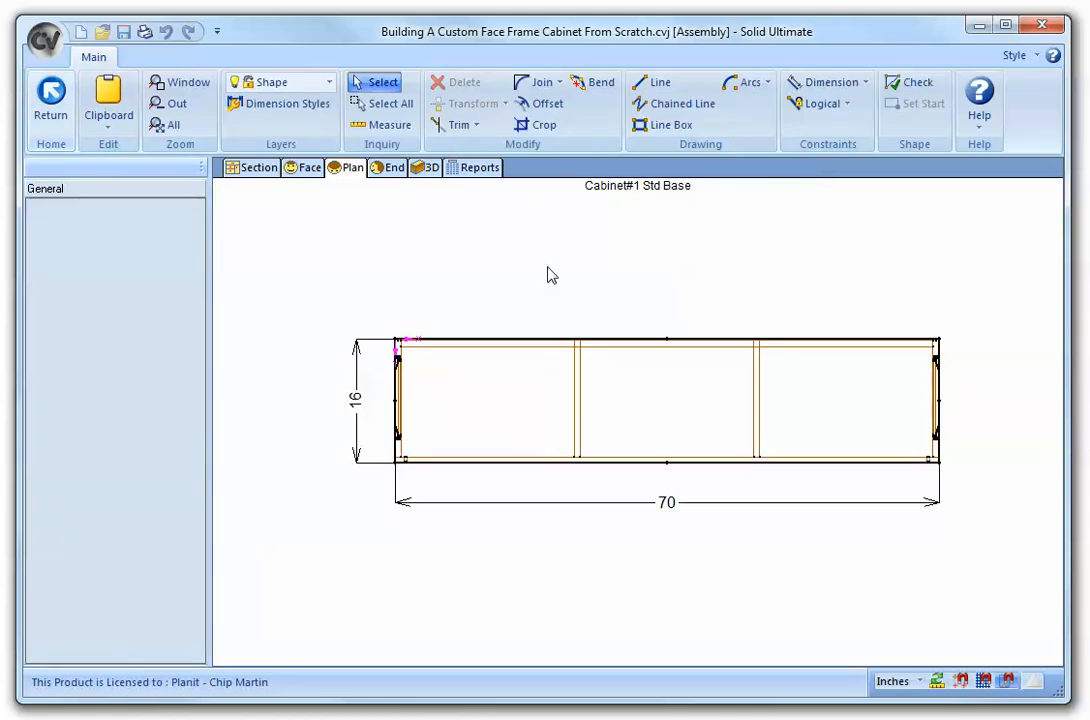
pyautogui.click(541, 103)
pyautogui.click(394, 446)
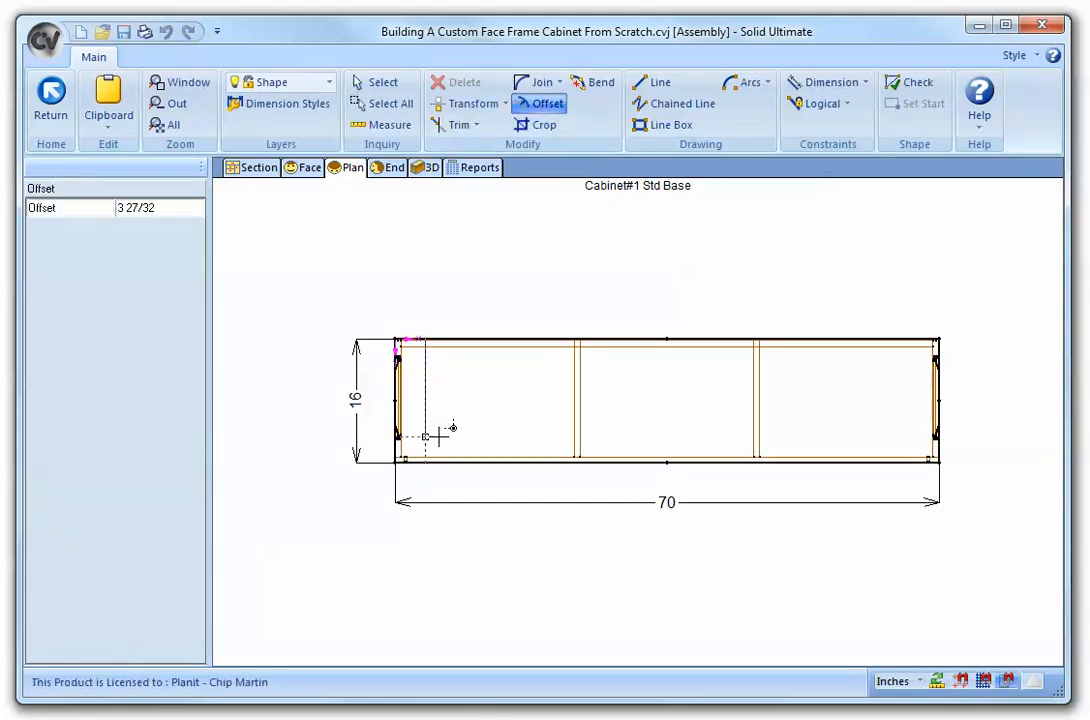
pyautogui.write('3')
pyautogui.press('Return')
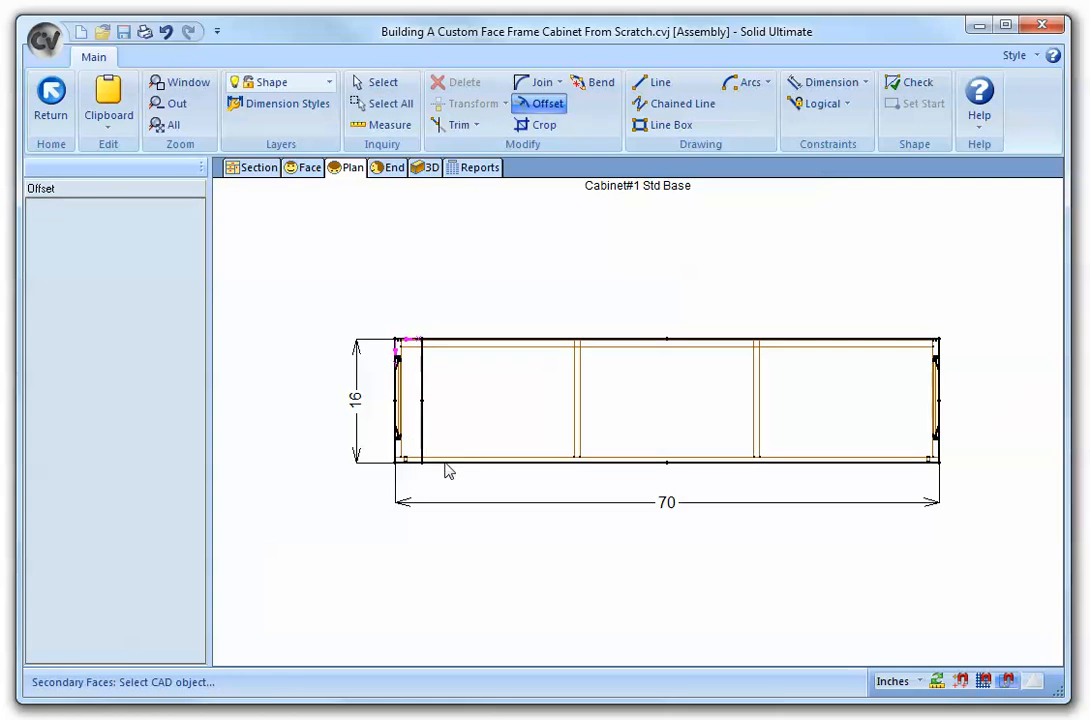
# - Offset the shape's front and right edges inward by 3.5 inches each
pyautogui.click(446, 461)
pyautogui.write('3.5')
pyautogui.press('Return')
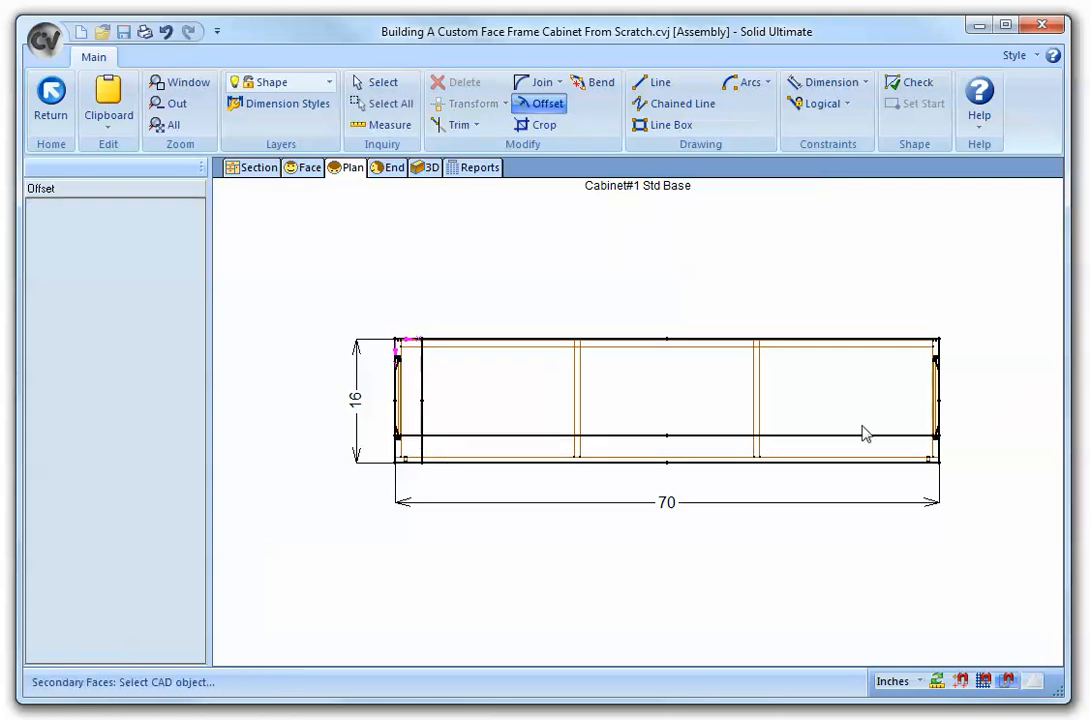
pyautogui.click(944, 440)
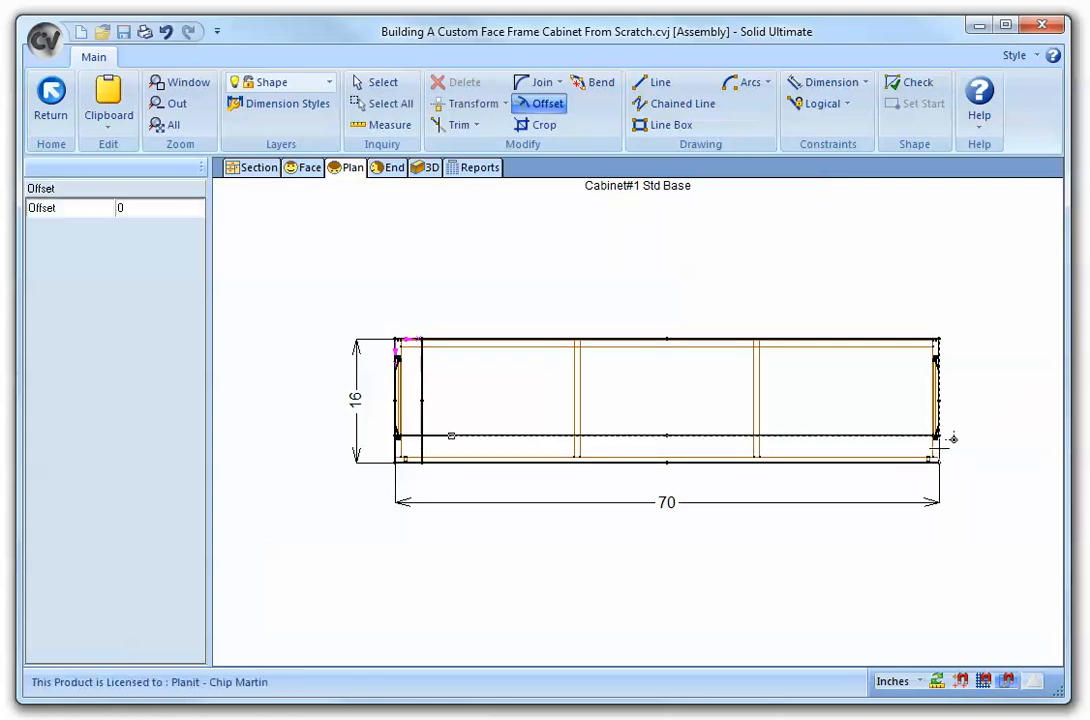
pyautogui.write('3.5')
pyautogui.press('Return')
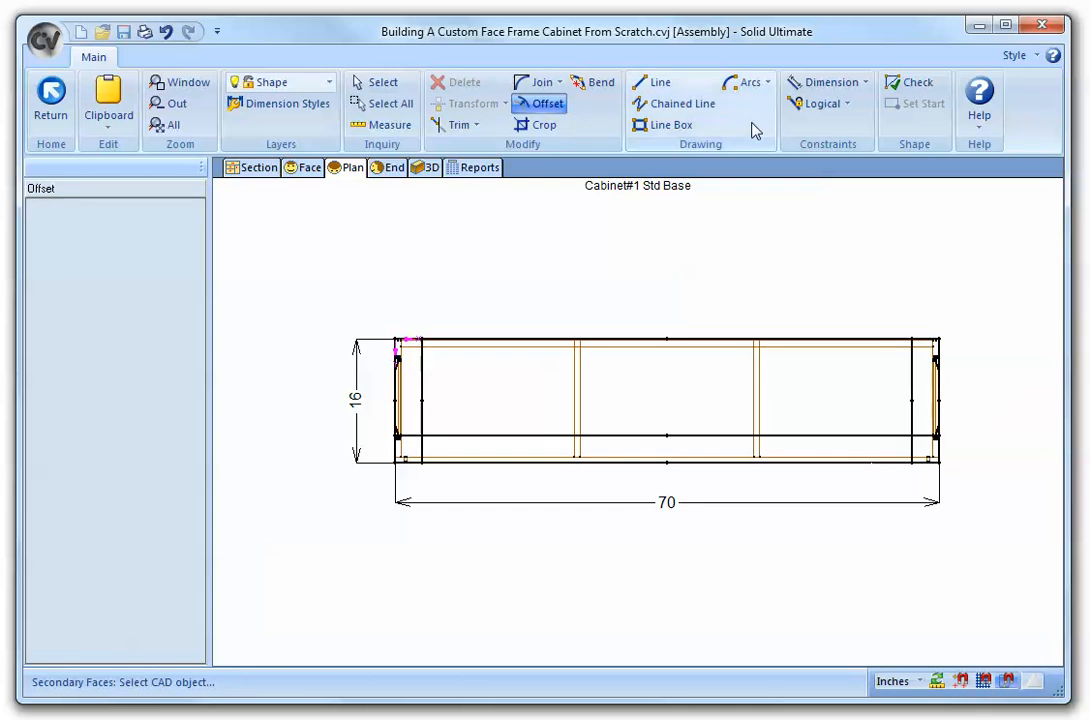
# - Trim the overlapping offset lines at both front corners to form notches, and check the shape
pyautogui.click(458, 124)
pyautogui.click(421, 415)
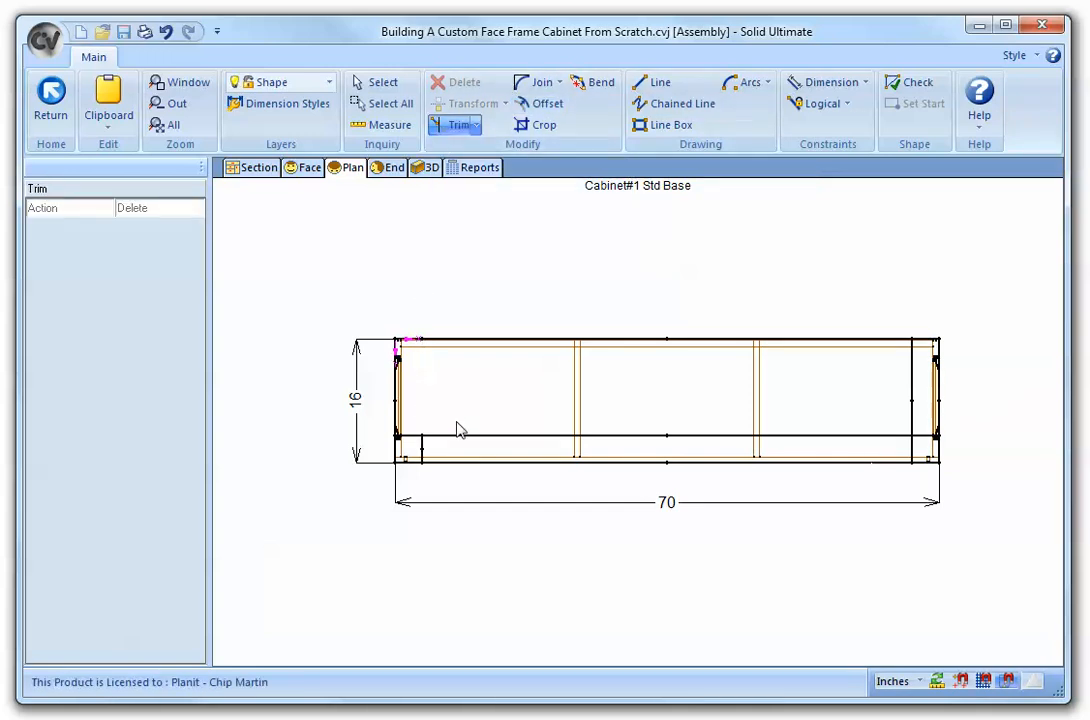
pyautogui.click(461, 436)
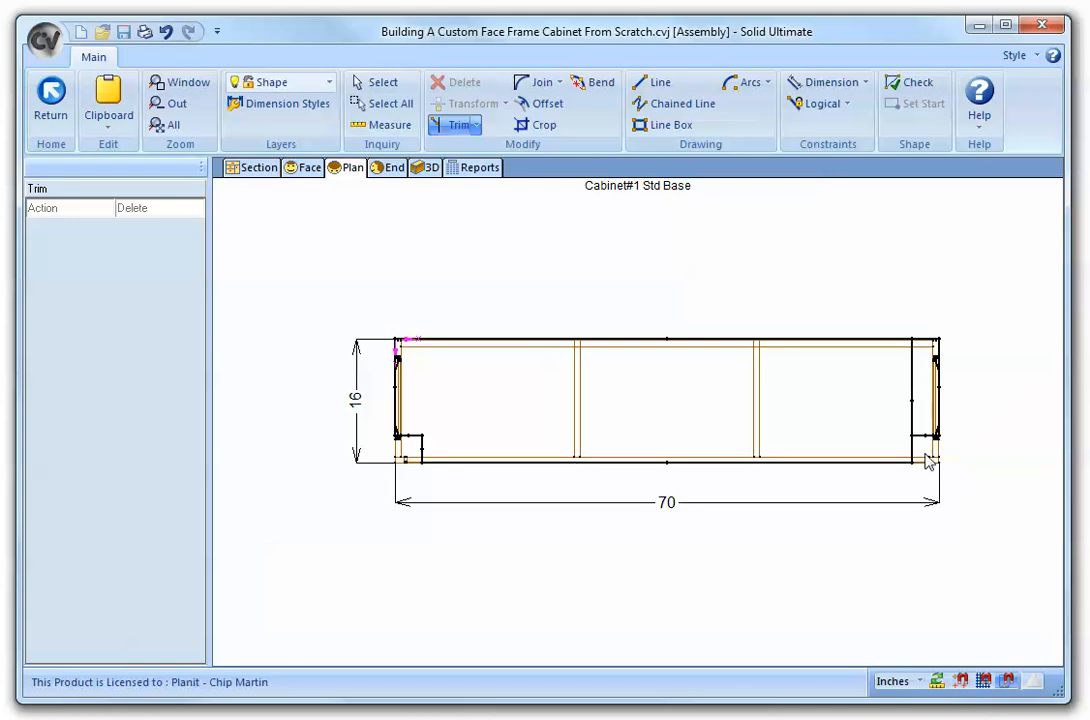
pyautogui.click(912, 416)
pyautogui.click(890, 86)
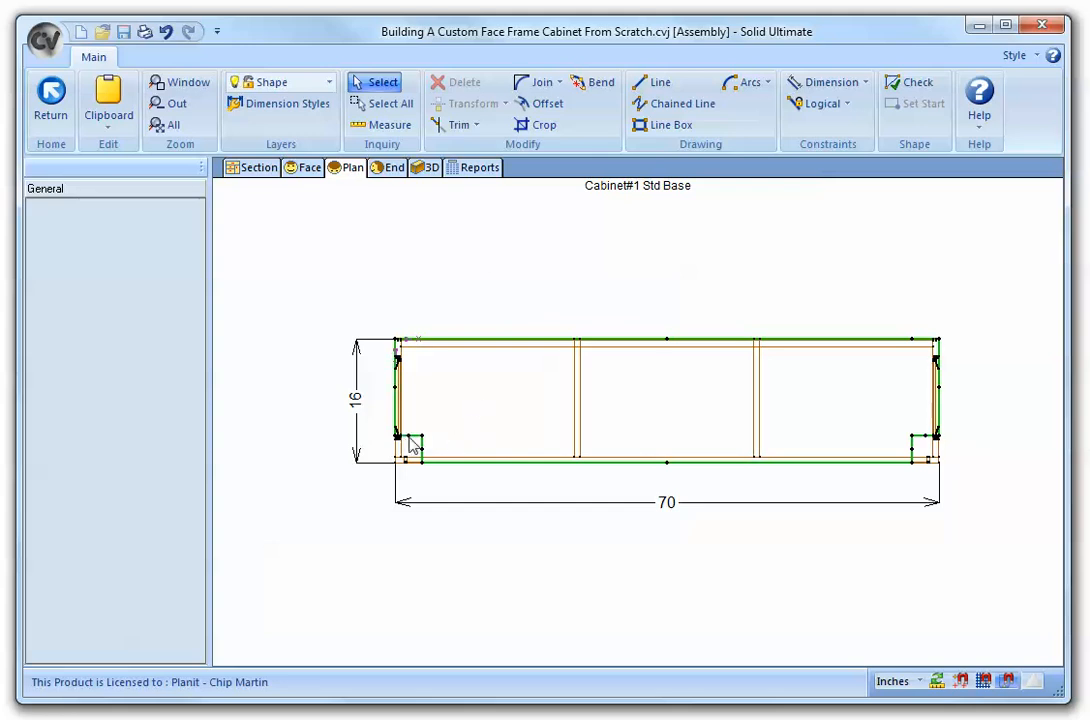
# - Set the side type of both edges of the left front notch to Filler
pyautogui.click(366, 84)
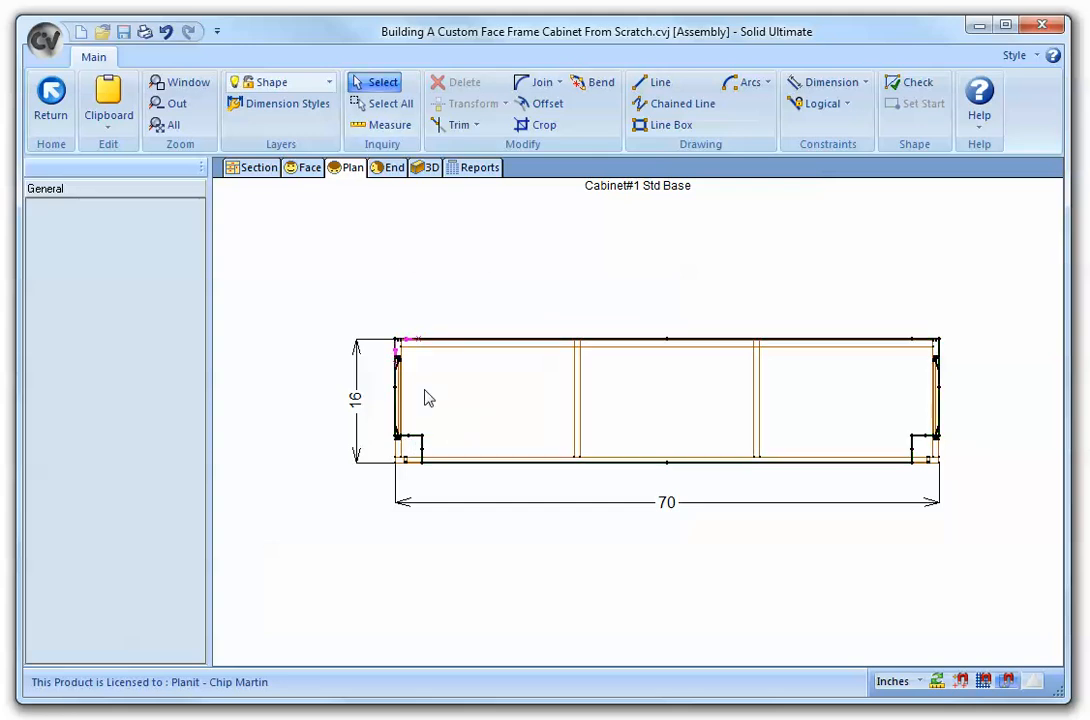
pyautogui.click(412, 438)
pyautogui.click(190, 347)
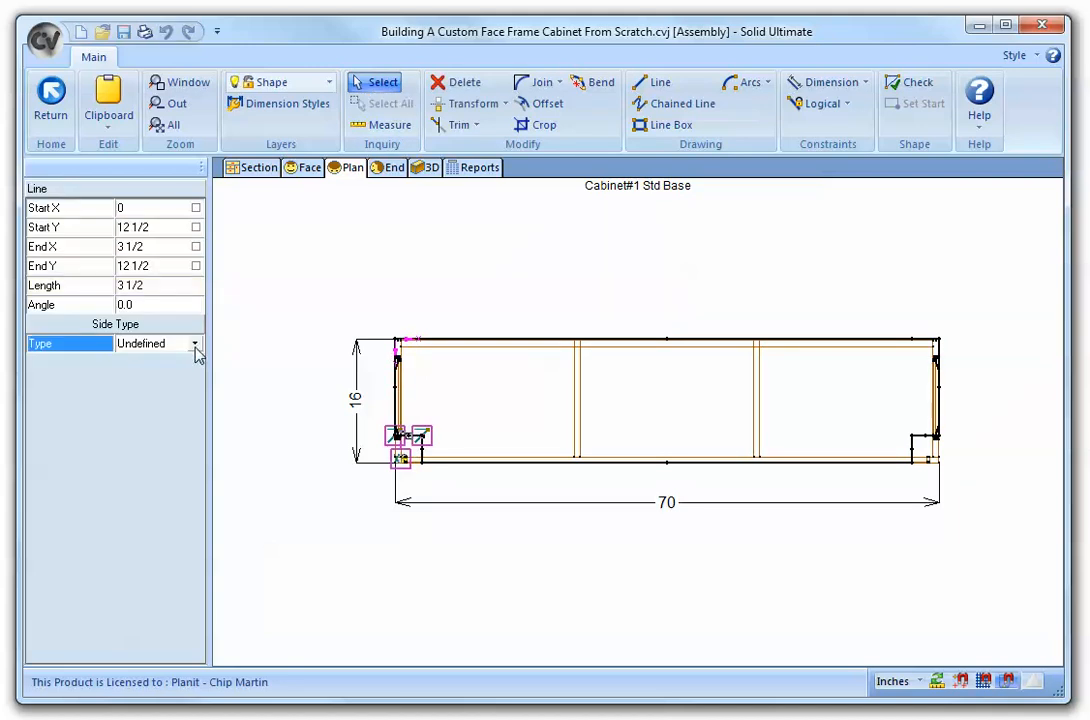
pyautogui.click(195, 344)
pyautogui.click(130, 608)
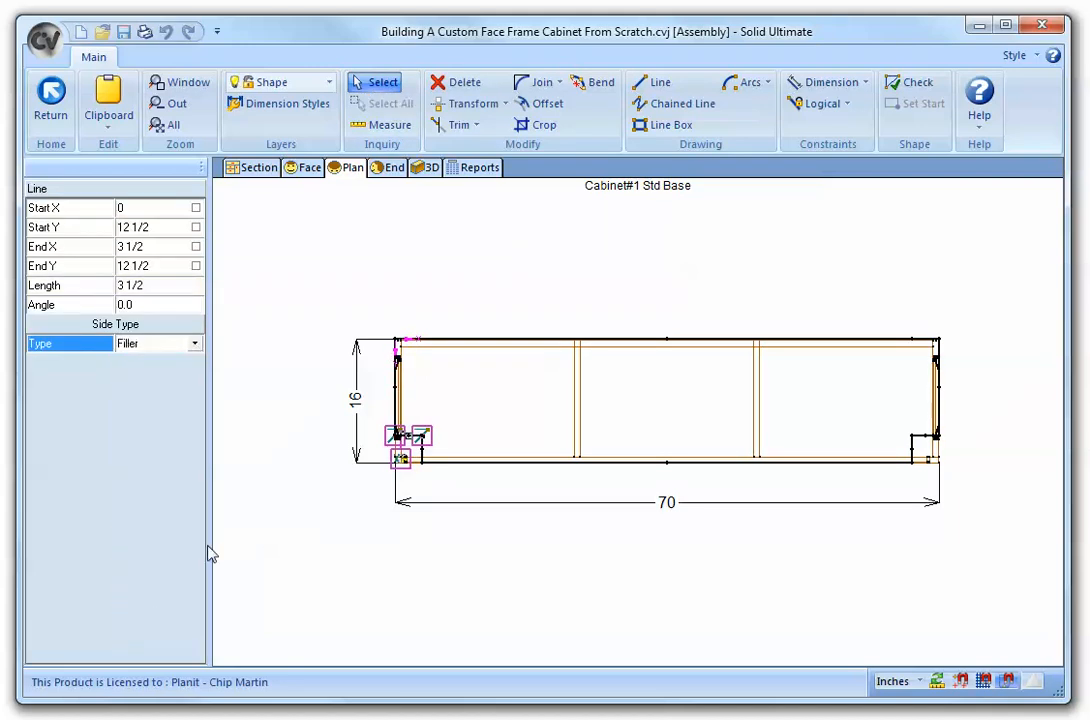
pyautogui.click(422, 458)
pyautogui.click(197, 347)
pyautogui.click(195, 344)
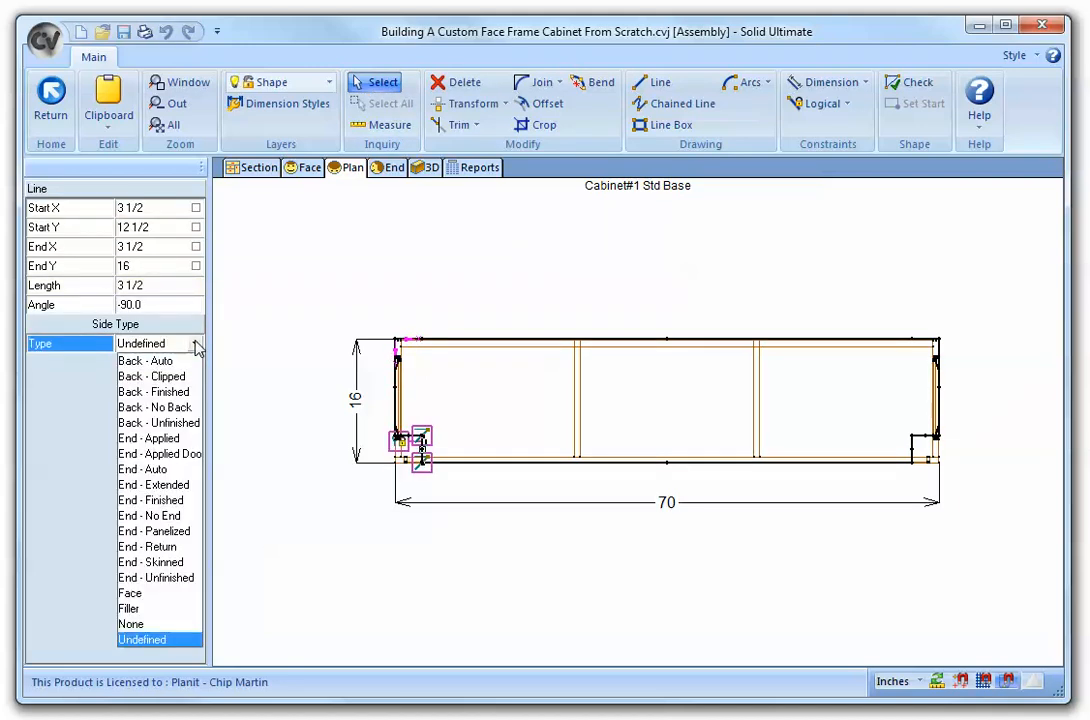
pyautogui.click(143, 609)
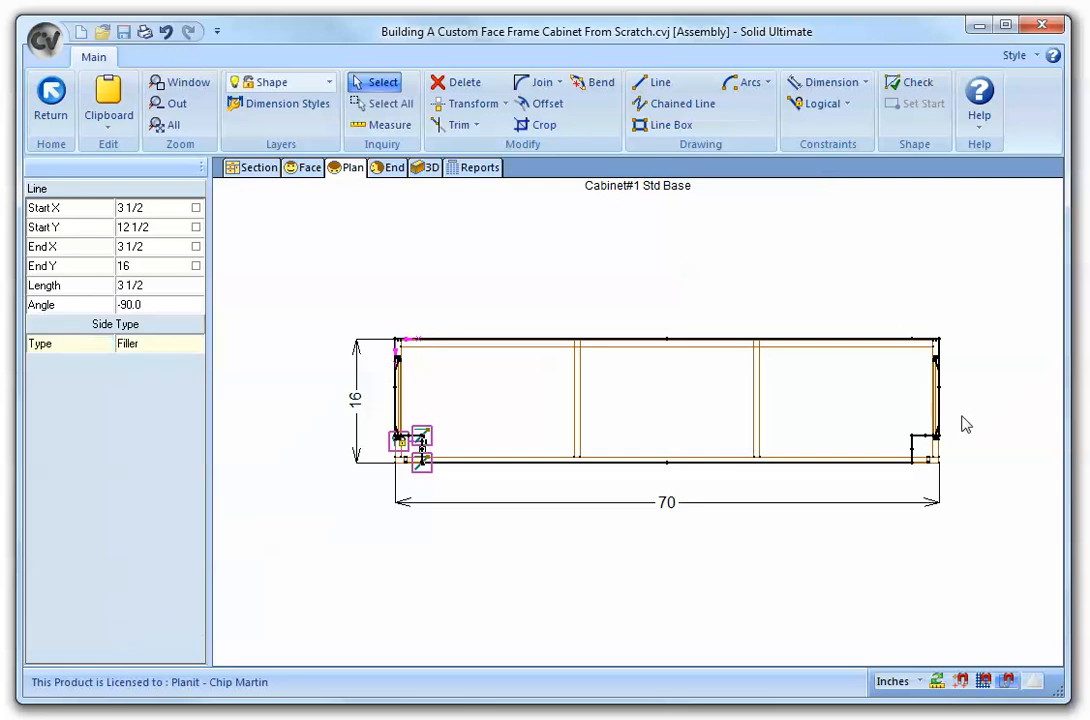
# - Set the side type of both edges of the right front notch to Filler
pyautogui.click(915, 452)
pyautogui.click(199, 348)
pyautogui.click(195, 344)
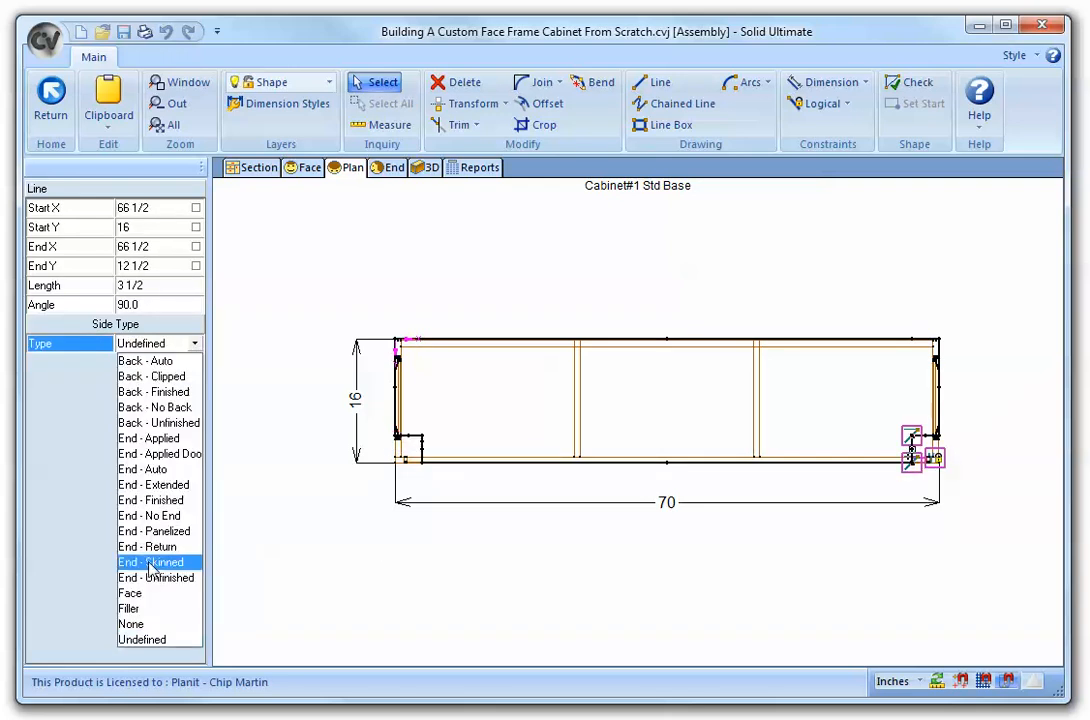
pyautogui.click(145, 609)
pyautogui.click(934, 438)
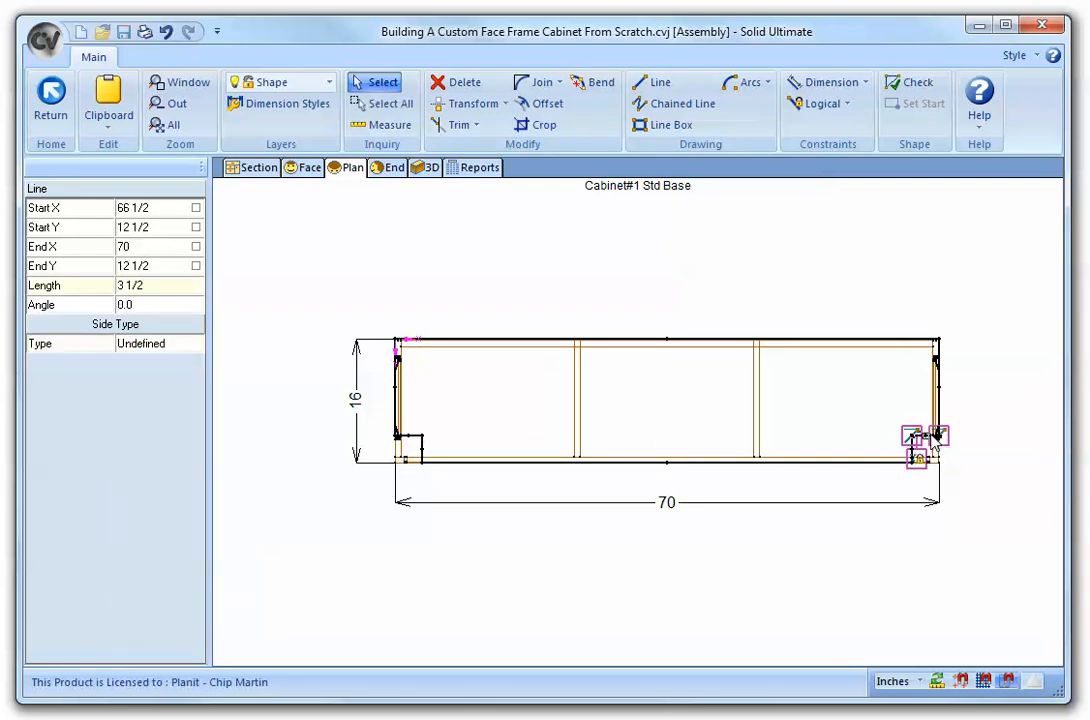
pyautogui.click(172, 346)
pyautogui.click(195, 344)
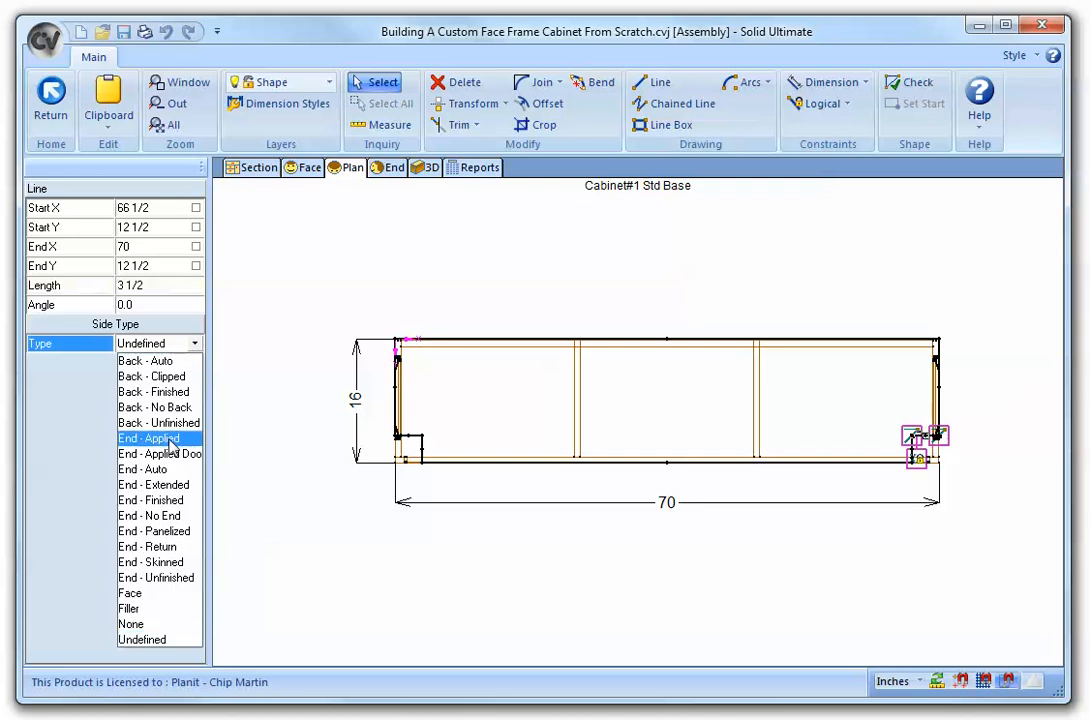
pyautogui.click(143, 609)
pyautogui.click(665, 247)
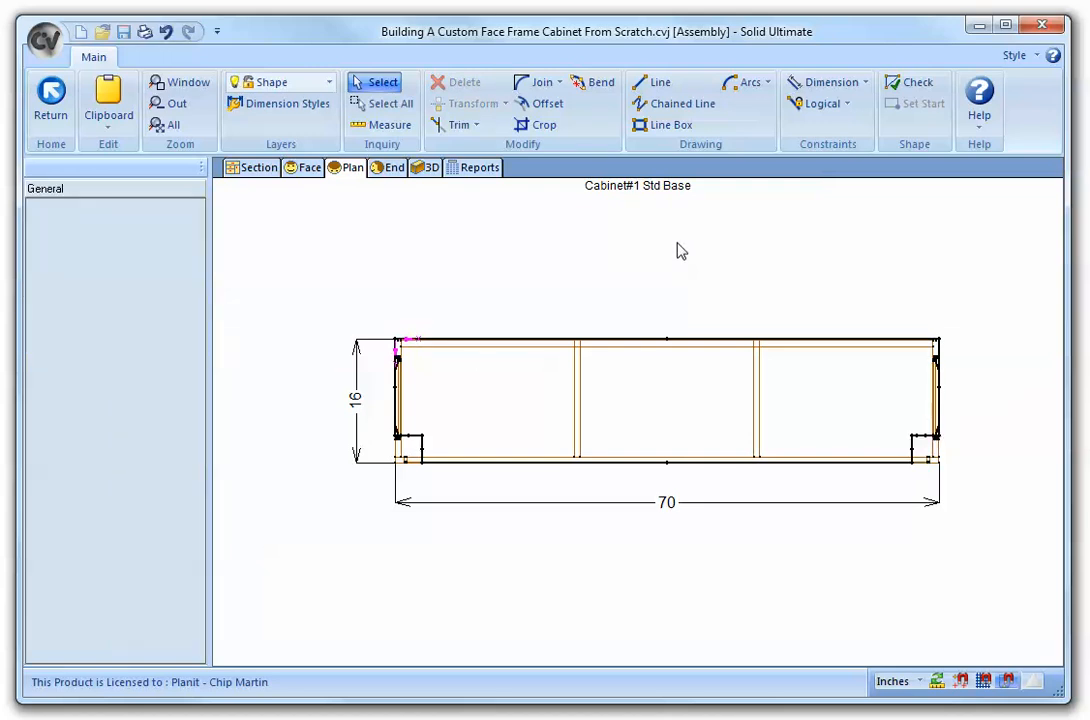
# - Return to the cabinet and split the face opening vertically into two door openings
pyautogui.click(50, 100)
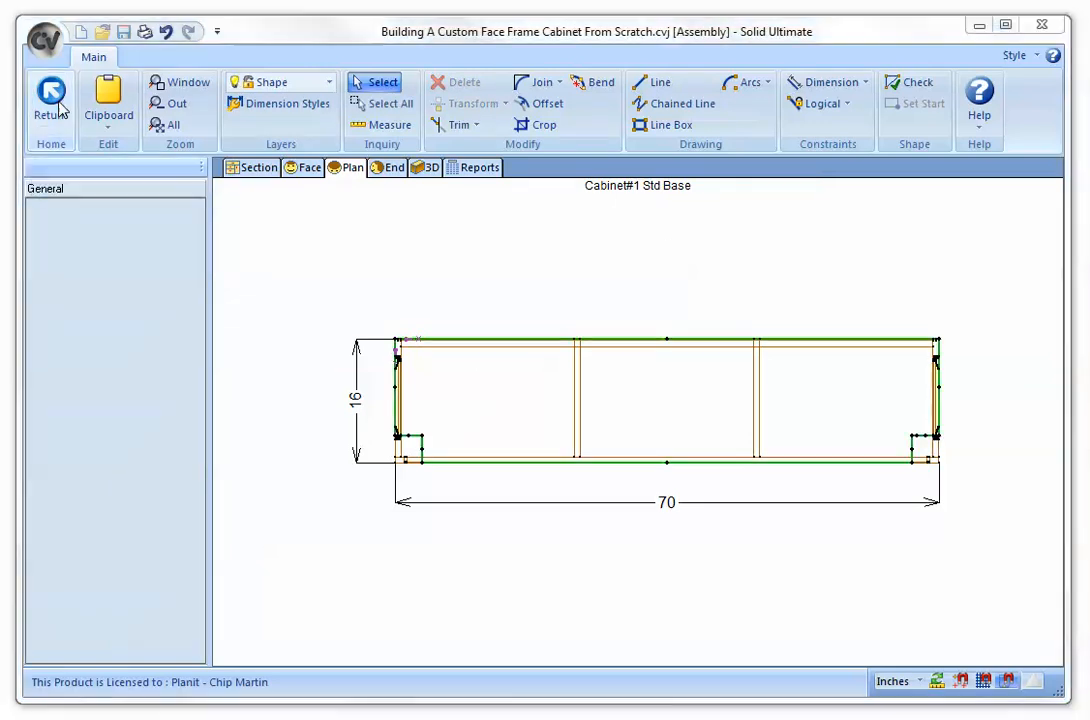
pyautogui.click(482, 420)
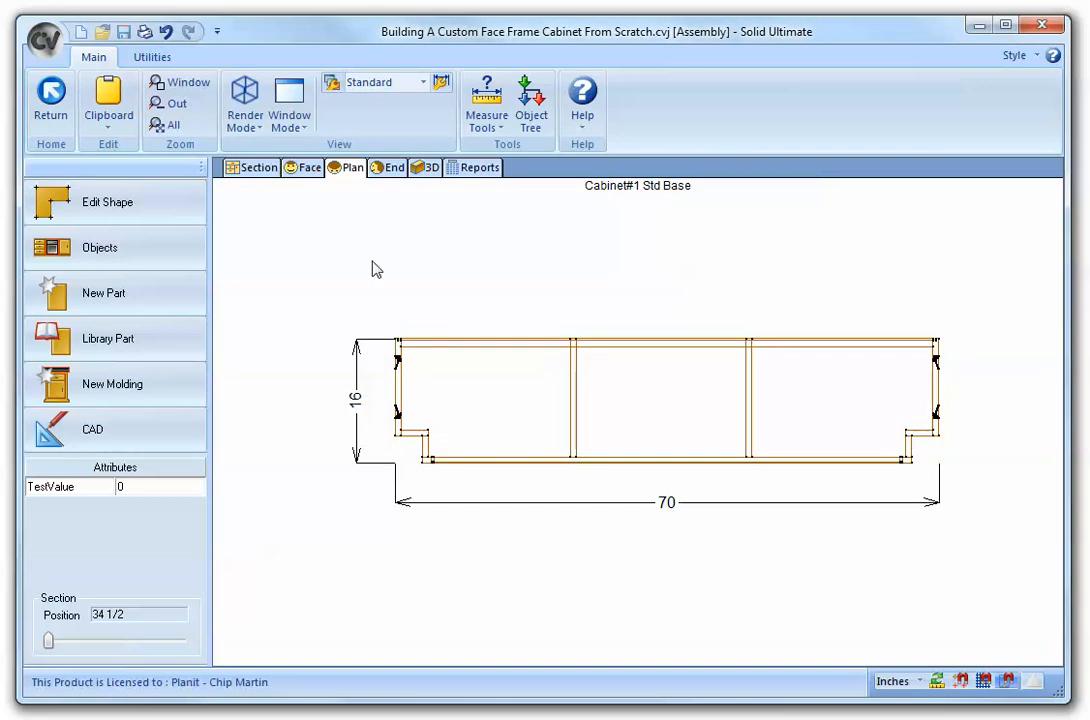
pyautogui.click(250, 168)
pyautogui.click(543, 388)
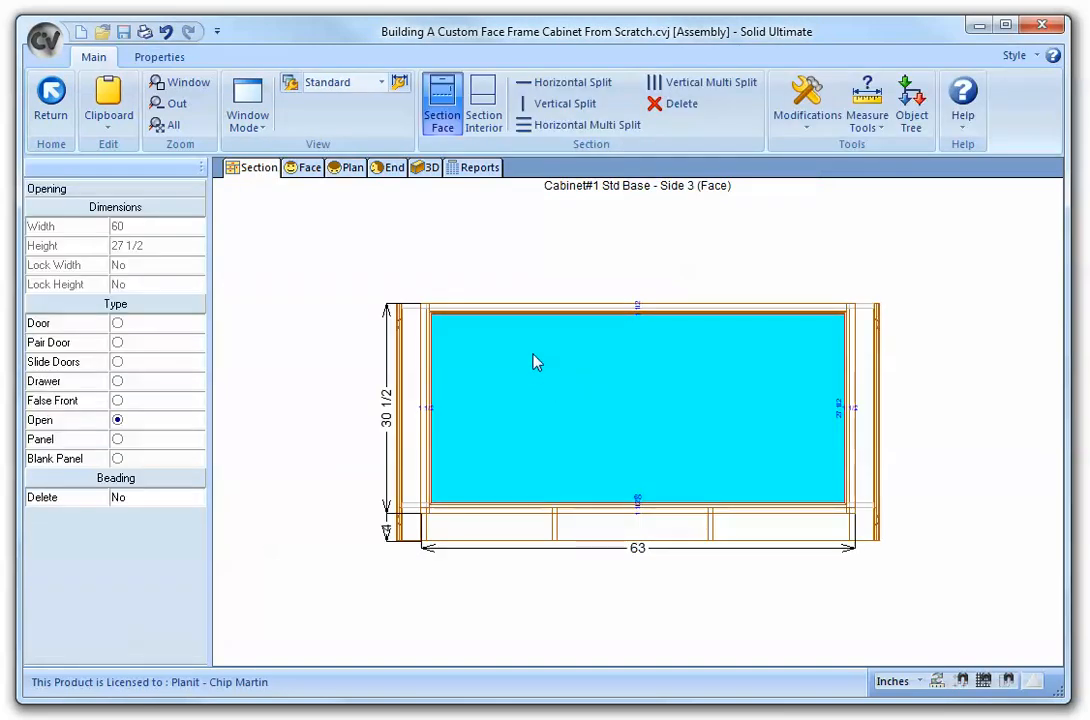
pyautogui.click(556, 104)
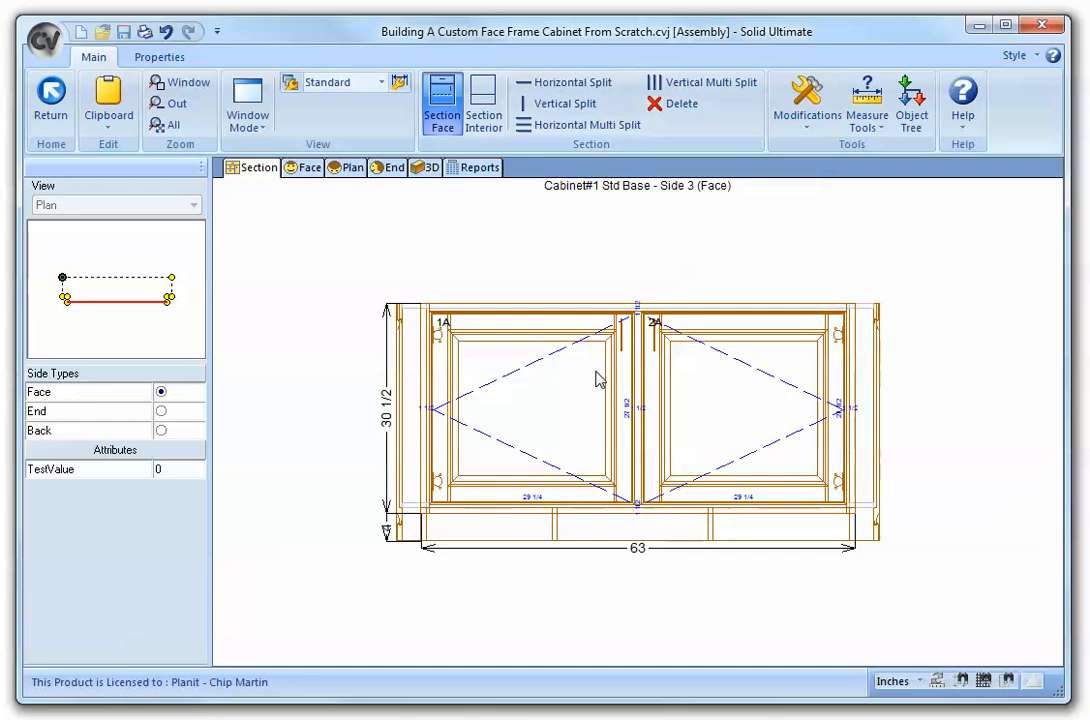
# - Set the left door opening's width to 15
pyautogui.click(530, 394)
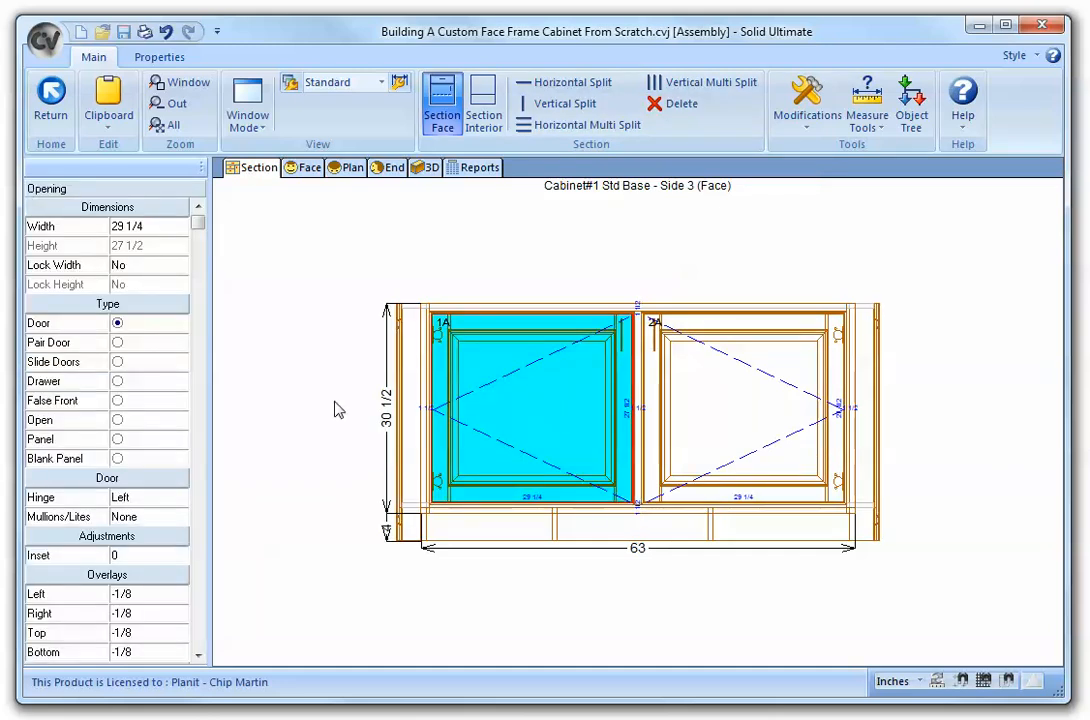
pyautogui.click(158, 231)
pyautogui.write('15')
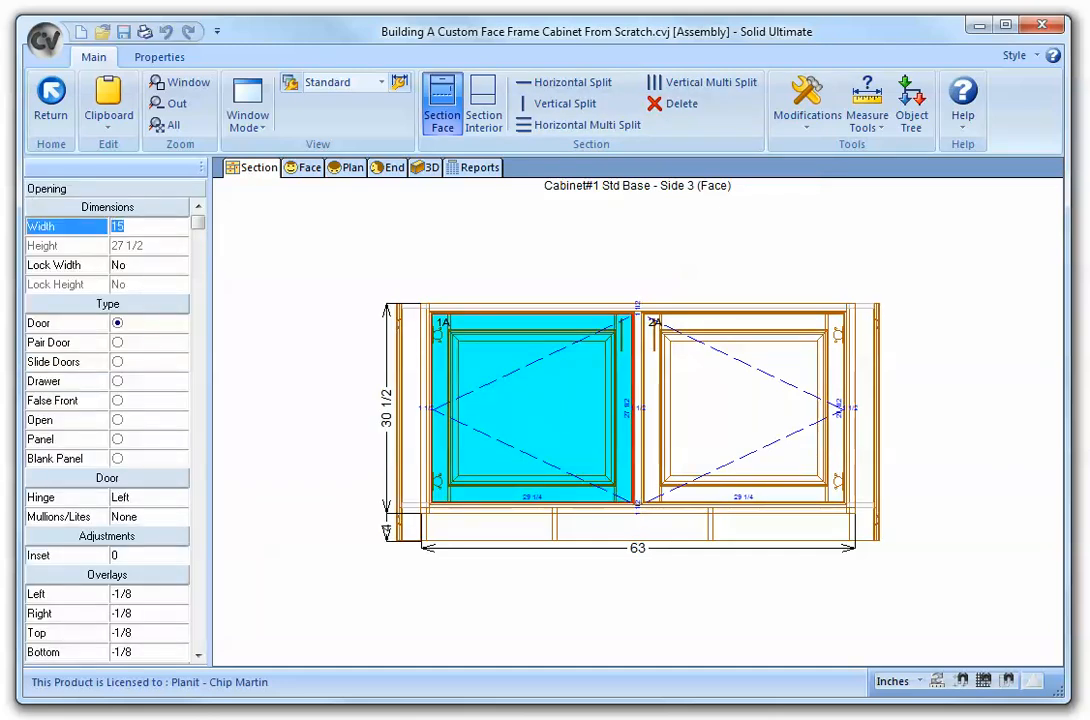
pyautogui.press('Return')
pyautogui.click(341, 392)
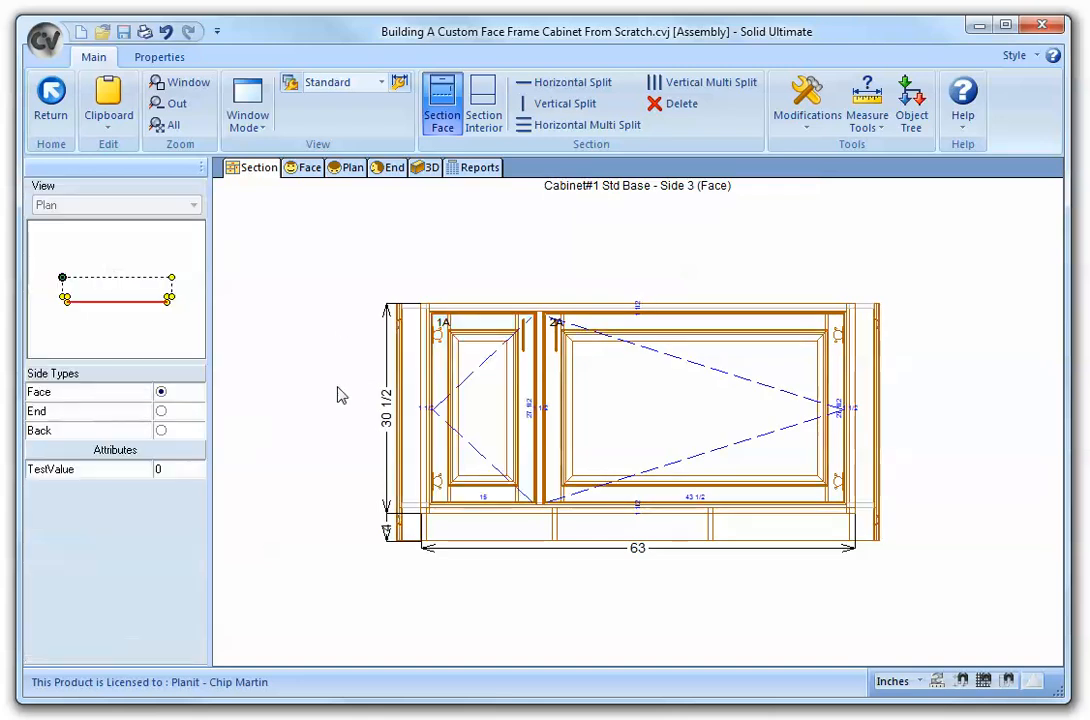
# - In the section interior, add a vertical partition behind the mullion and split the left interior opening horizontally
pyautogui.click(486, 110)
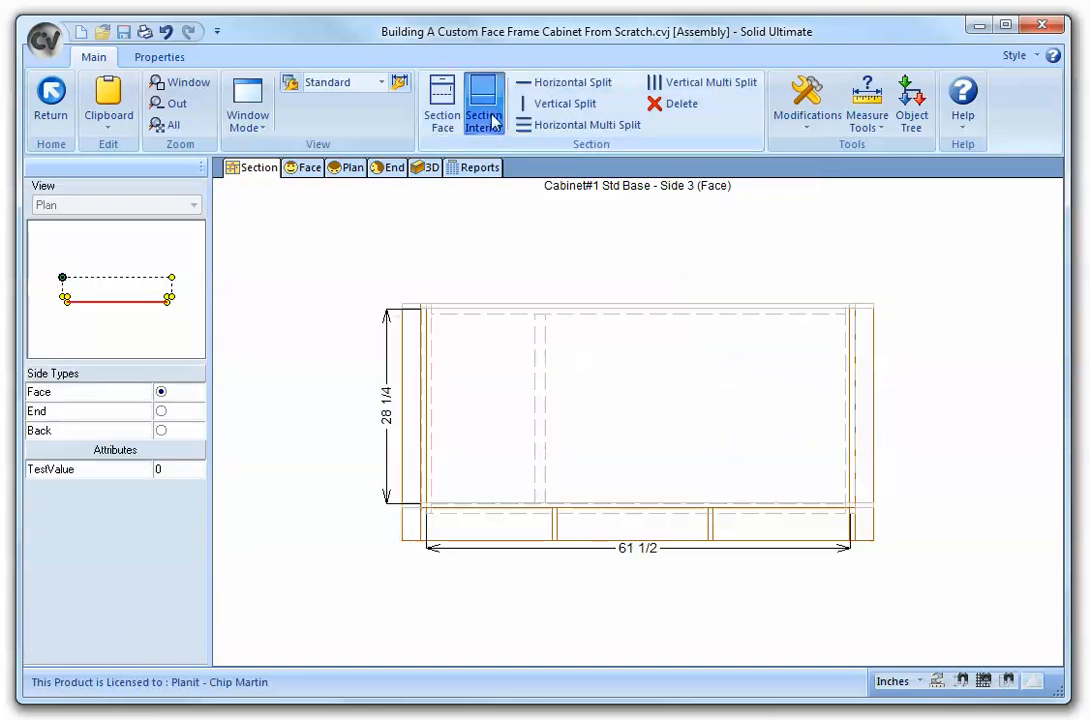
pyautogui.click(552, 104)
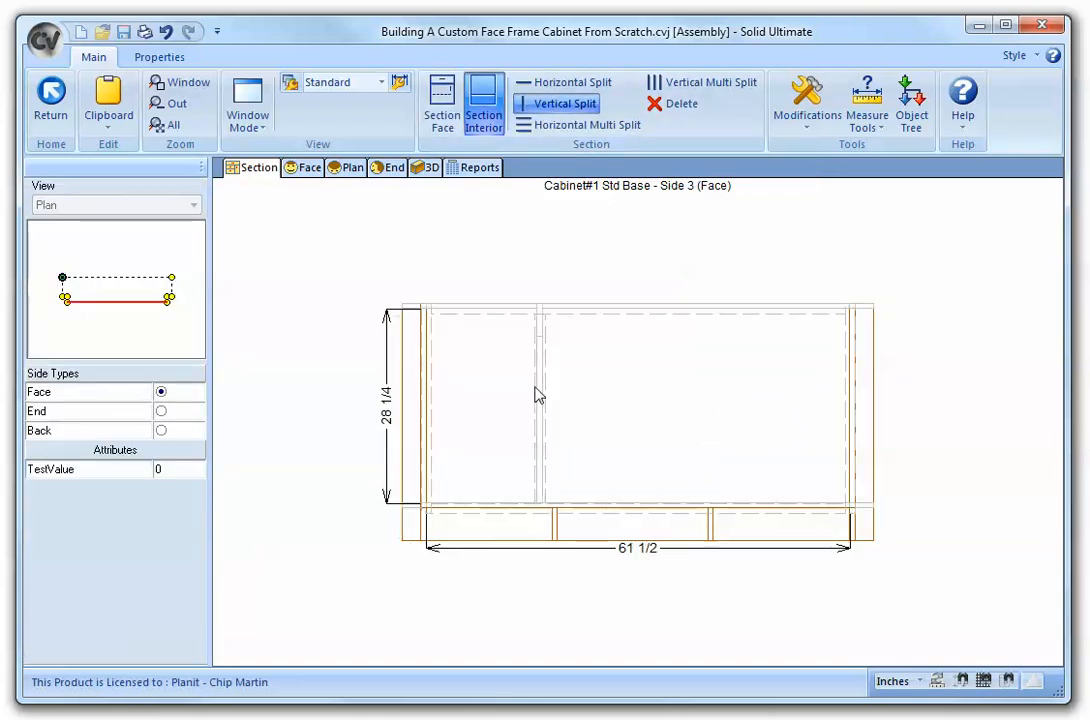
pyautogui.click(539, 402)
pyautogui.click(540, 403)
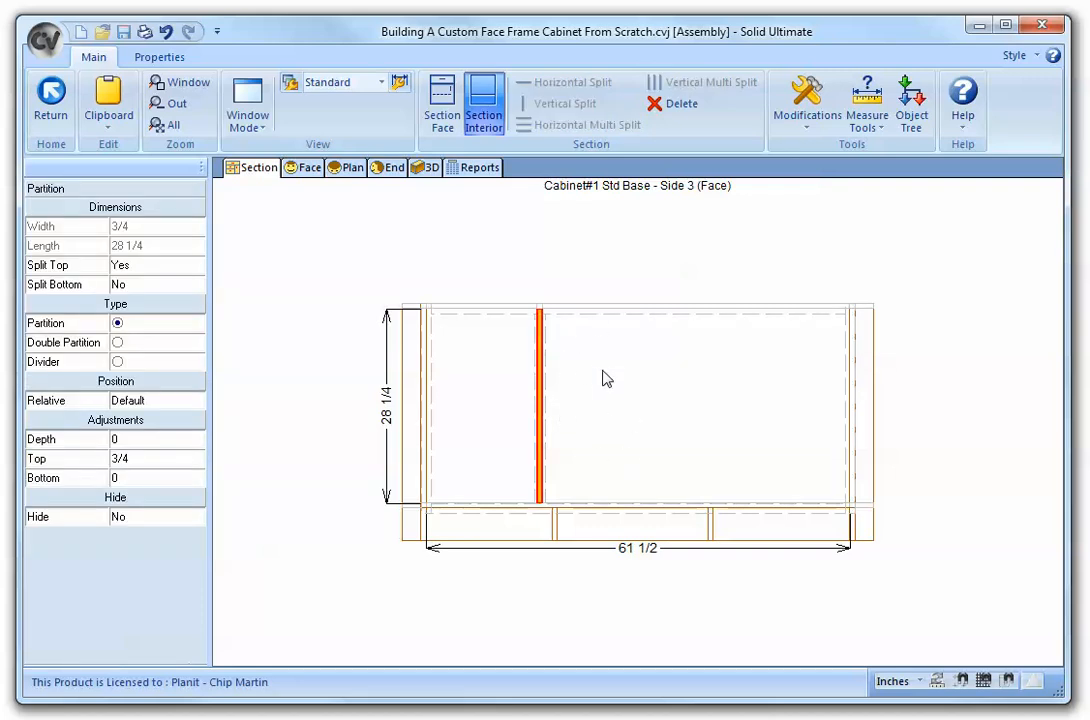
pyautogui.click(197, 402)
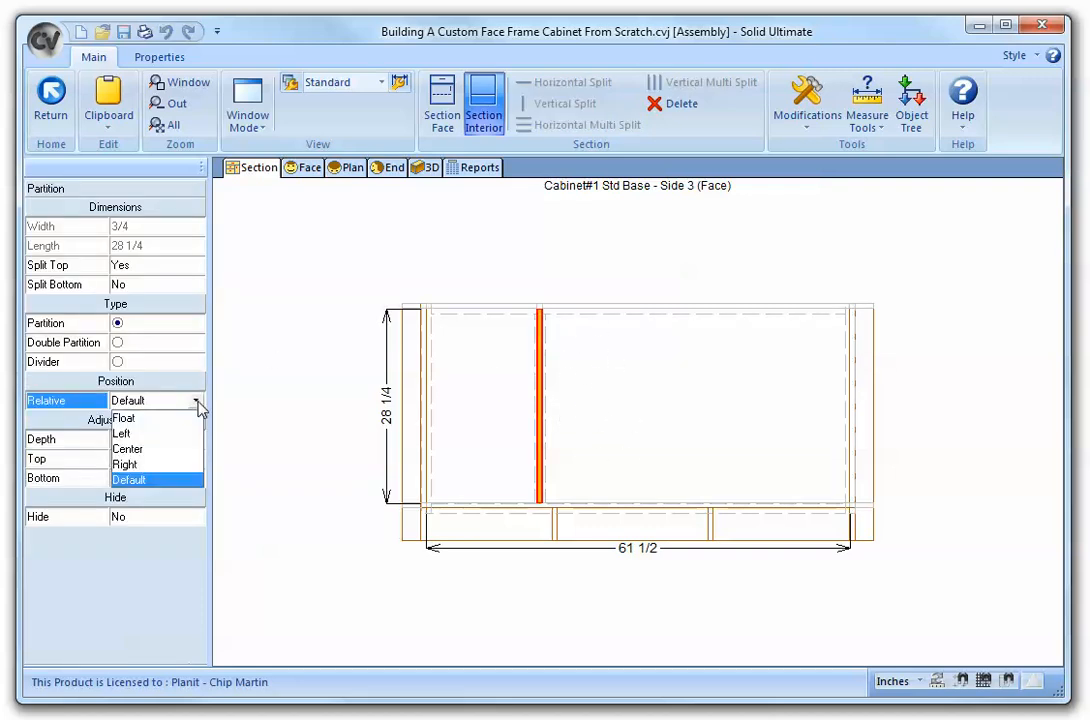
pyautogui.click(158, 466)
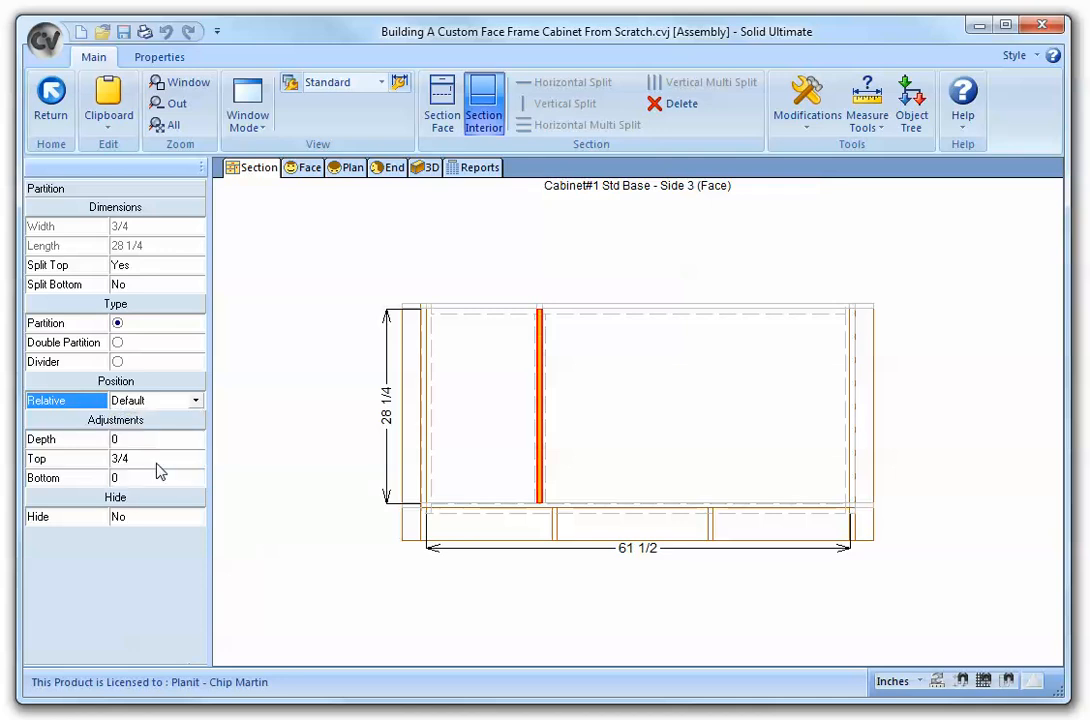
pyautogui.click(478, 391)
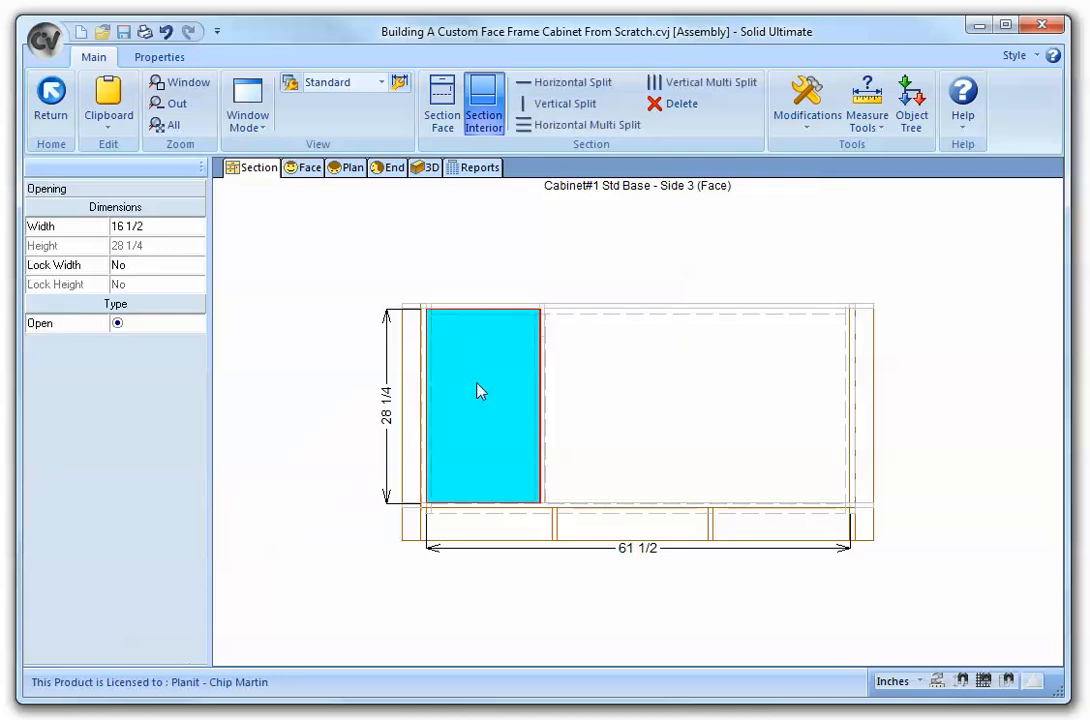
pyautogui.click(497, 245)
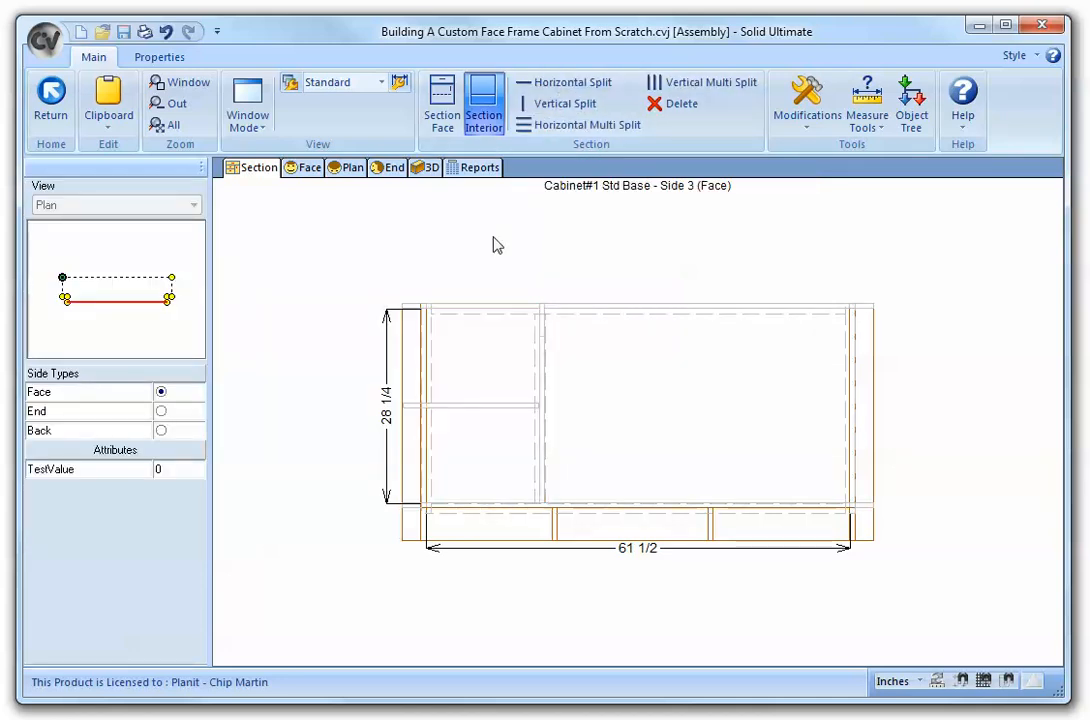
# - Change the left door's style to 4 Light Glass, keeping the Alder material
pyautogui.click(441, 100)
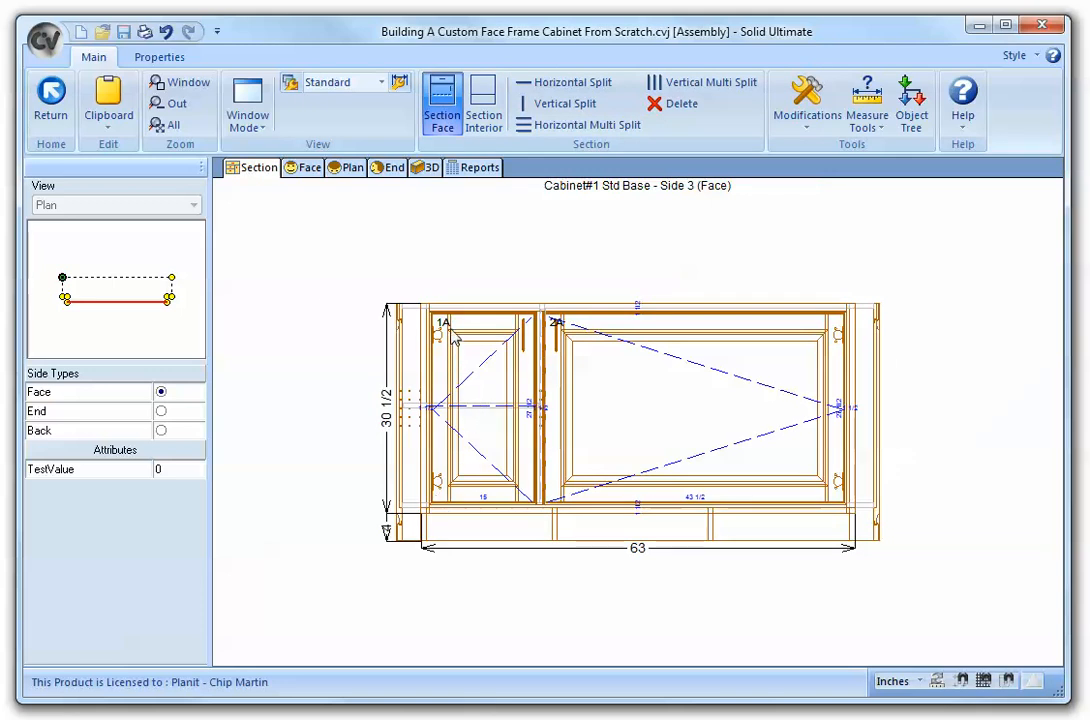
pyautogui.doubleClick(481, 360)
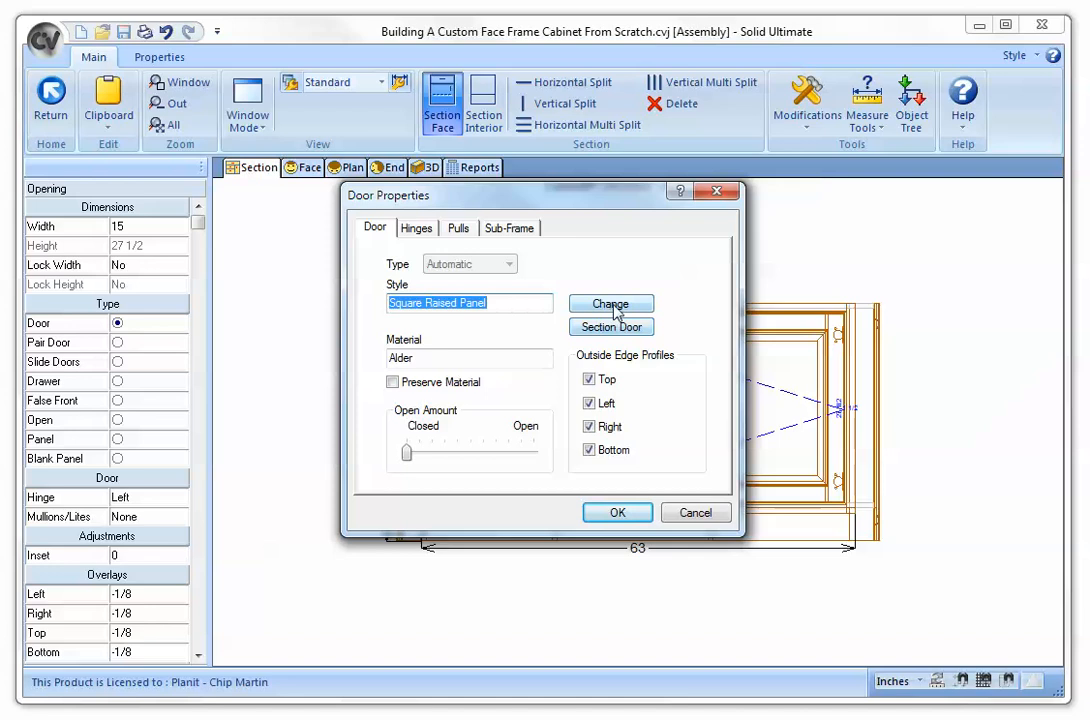
pyautogui.click(610, 305)
pyautogui.click(343, 237)
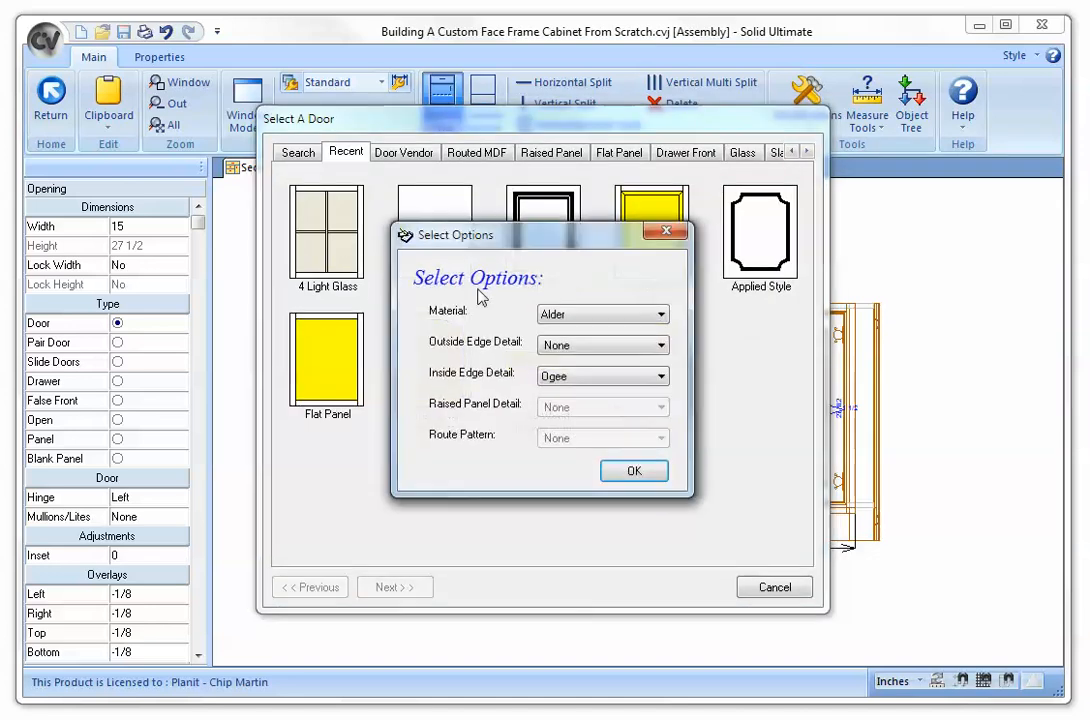
pyautogui.click(633, 474)
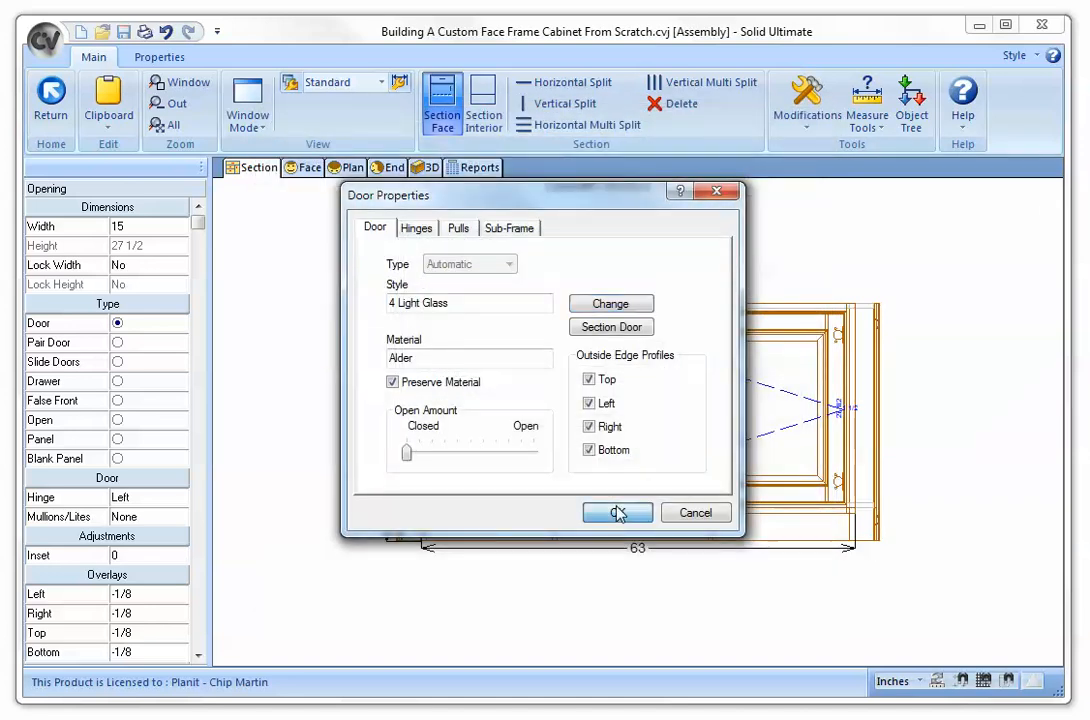
pyautogui.click(623, 511)
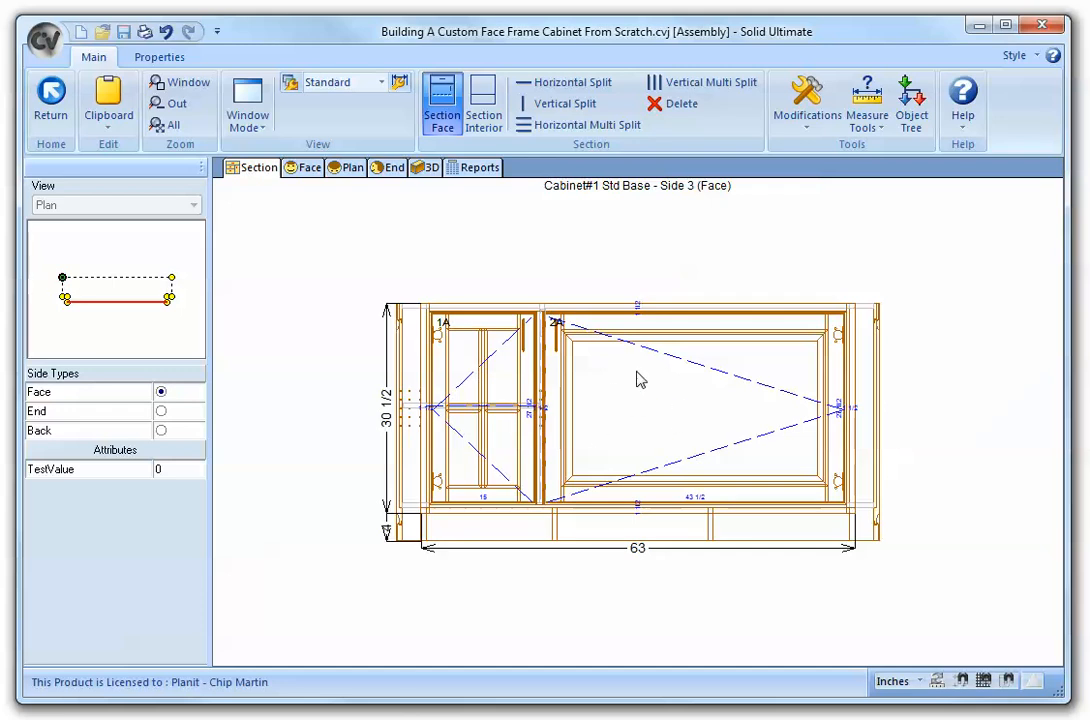
# - Split the right opening horizontally for a top drawer and split that drawer vertically into two drawers
pyautogui.click(660, 403)
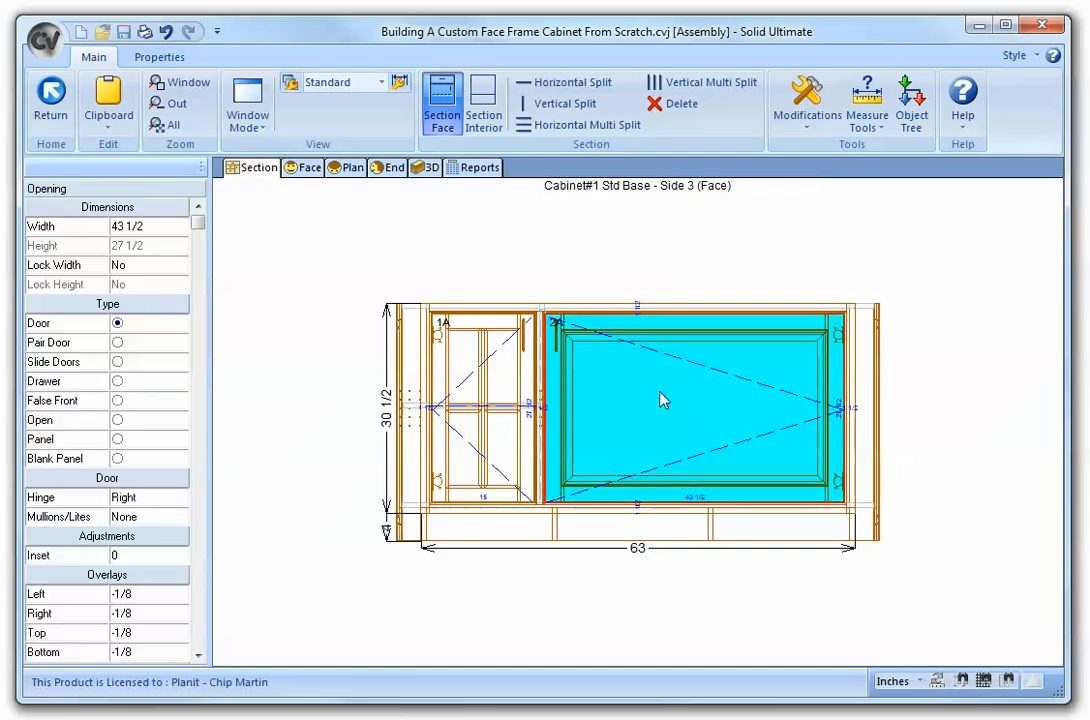
pyautogui.click(582, 84)
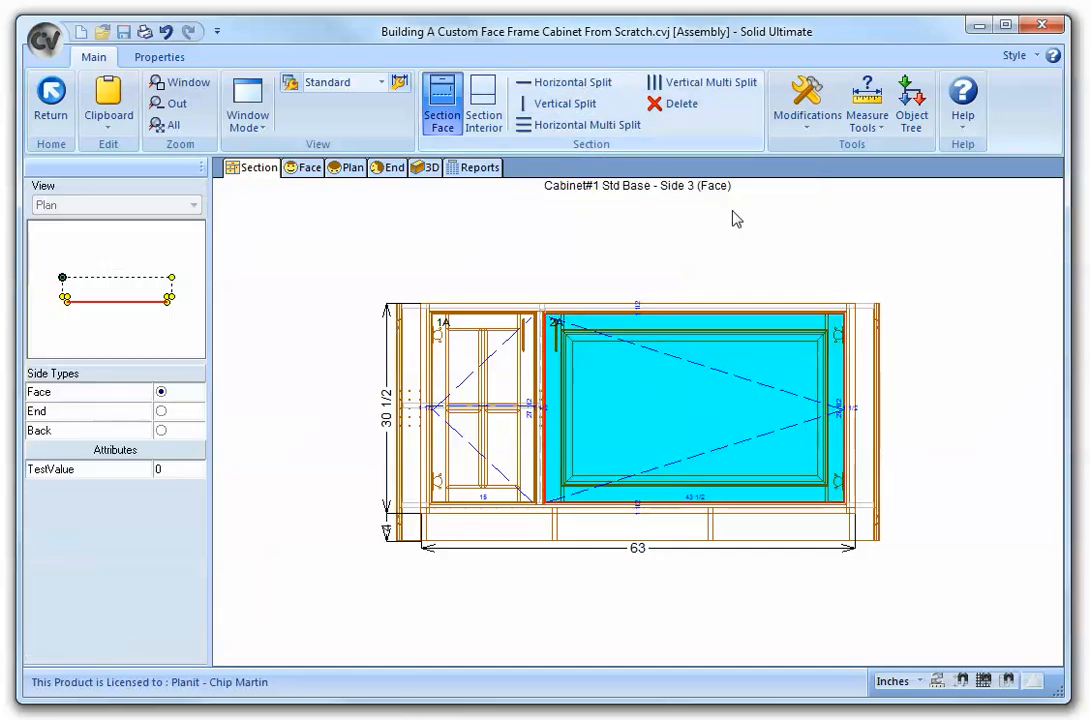
pyautogui.click(697, 333)
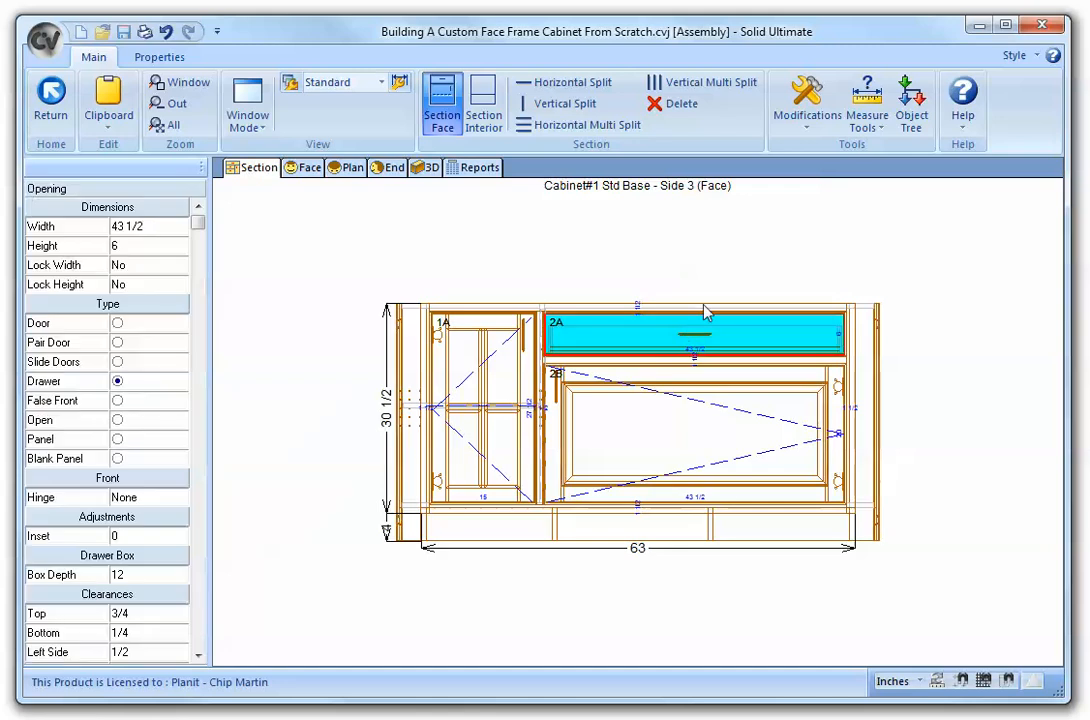
pyautogui.click(586, 108)
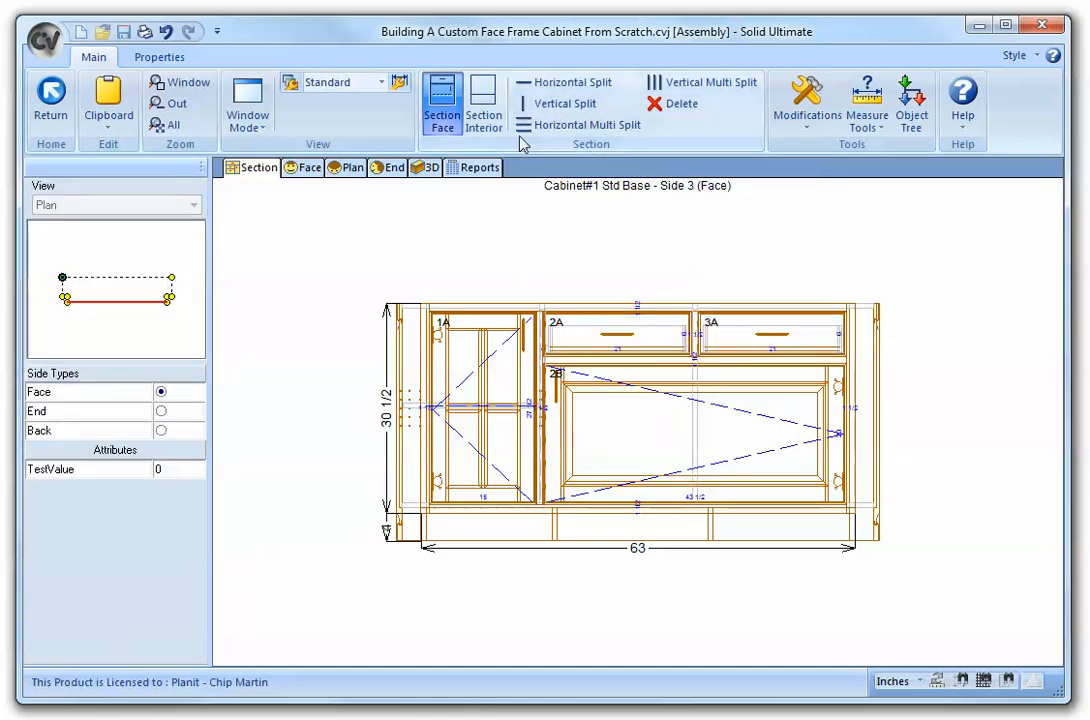
# - In the section interior, delete the full-height vertical partition in the right opening
pyautogui.click(494, 115)
pyautogui.click(696, 413)
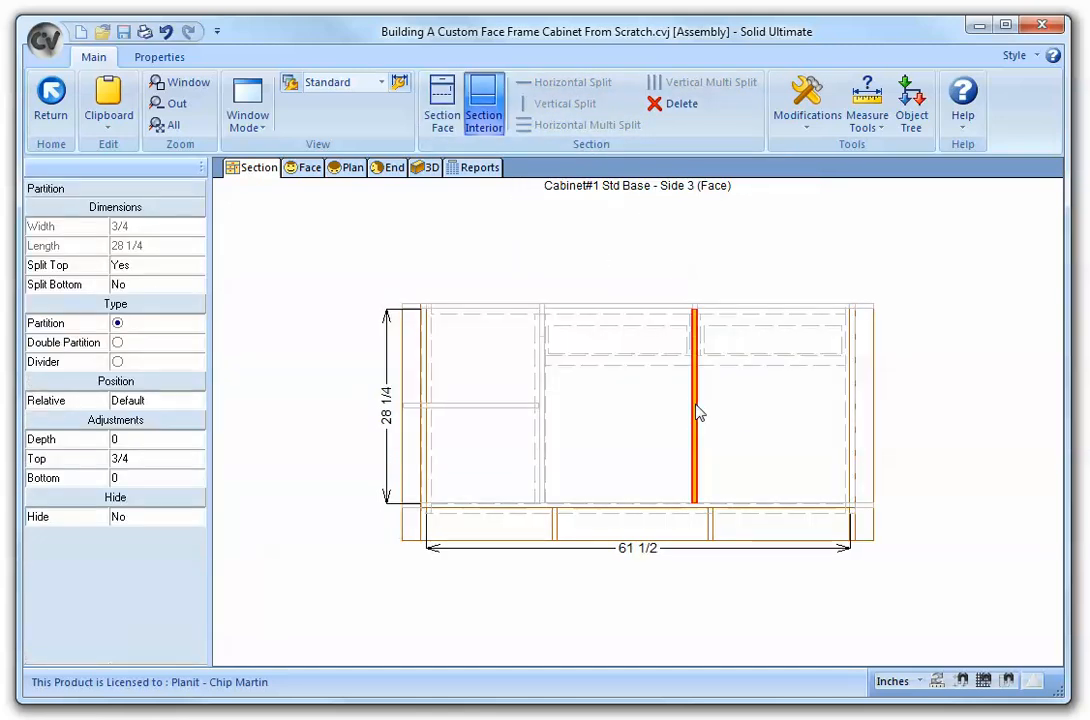
pyautogui.press('Delete')
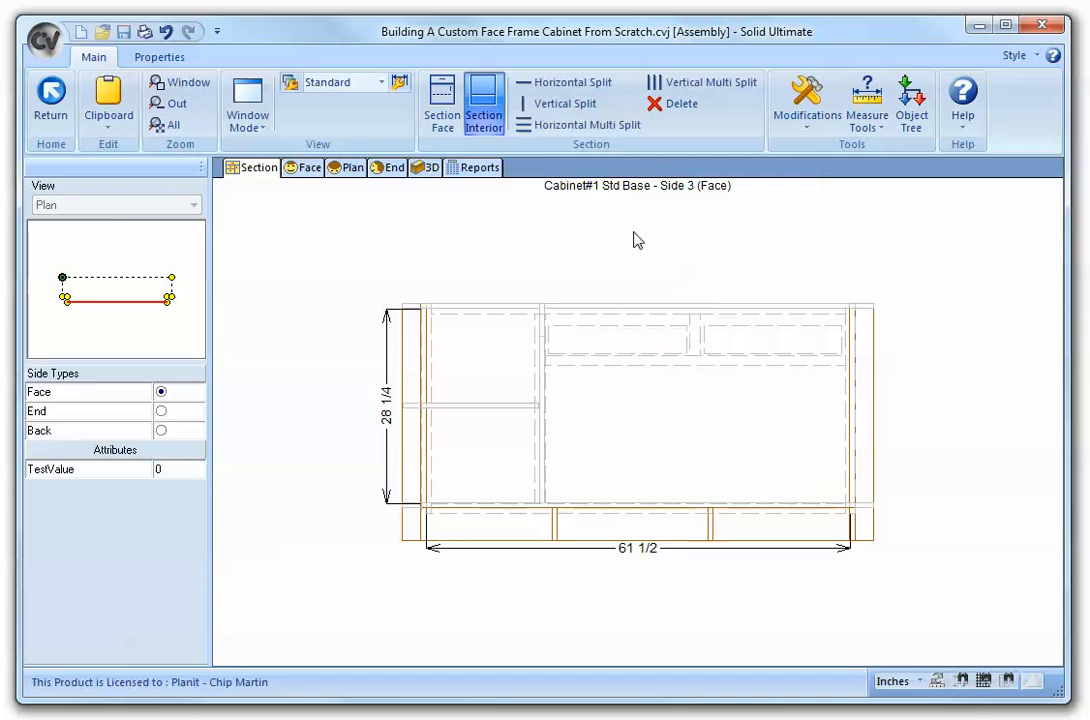
# - Add a horizontal partition below the top drawers and a vertical partition between the two drawers
pyautogui.click(572, 82)
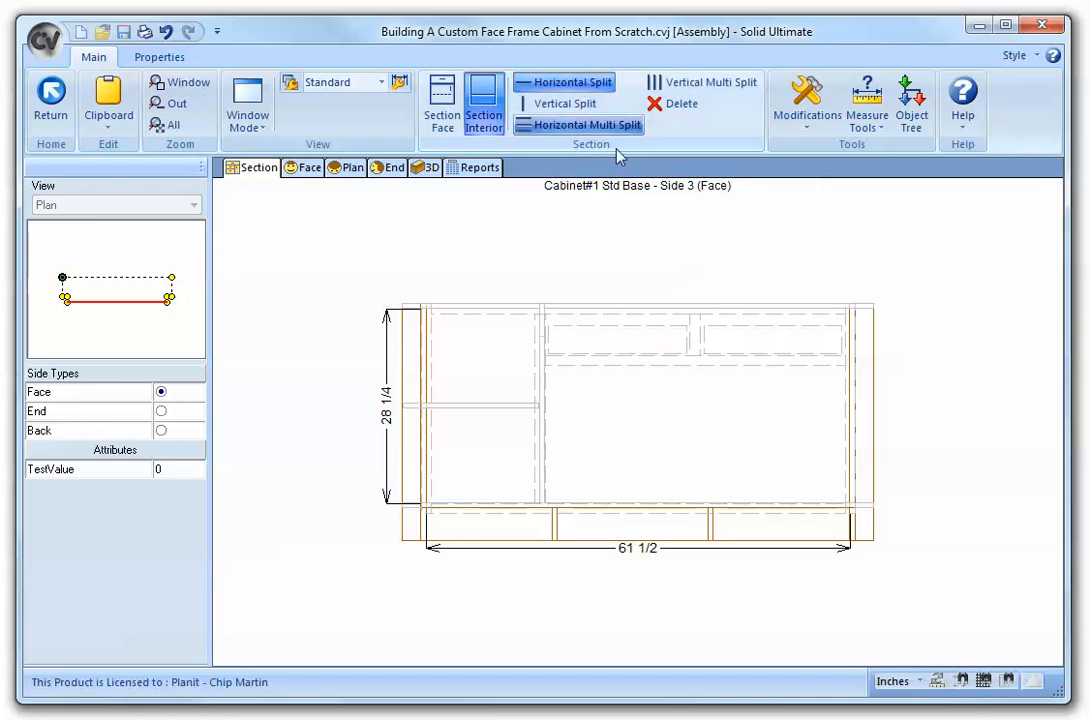
pyautogui.click(690, 366)
pyautogui.click(560, 103)
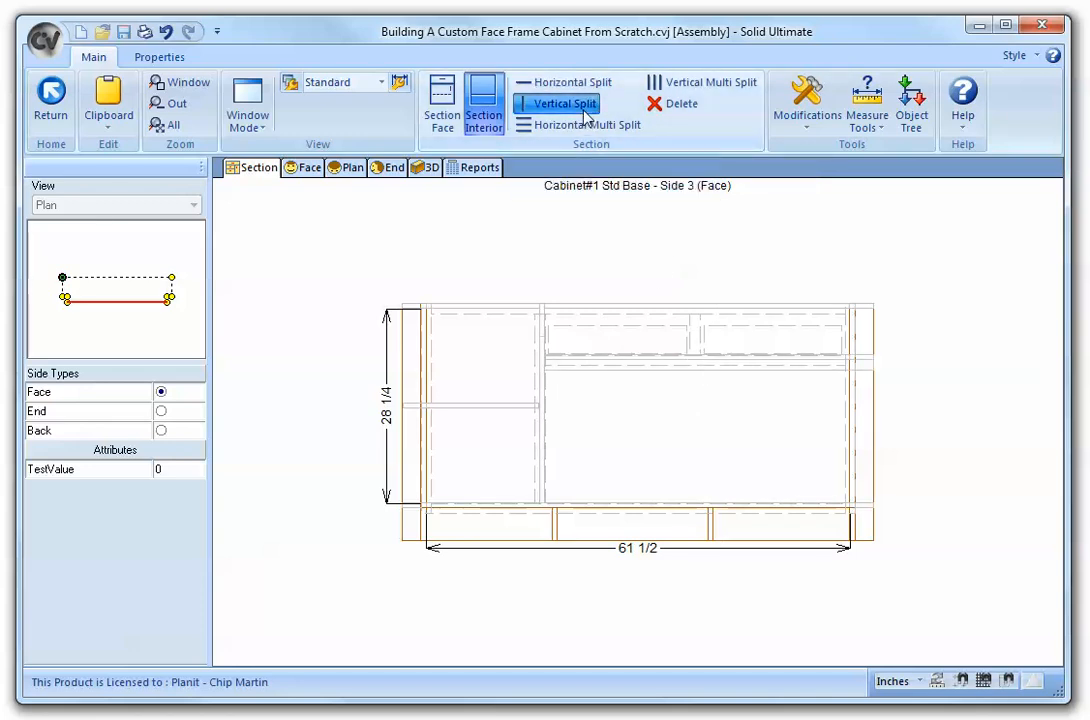
pyautogui.click(697, 340)
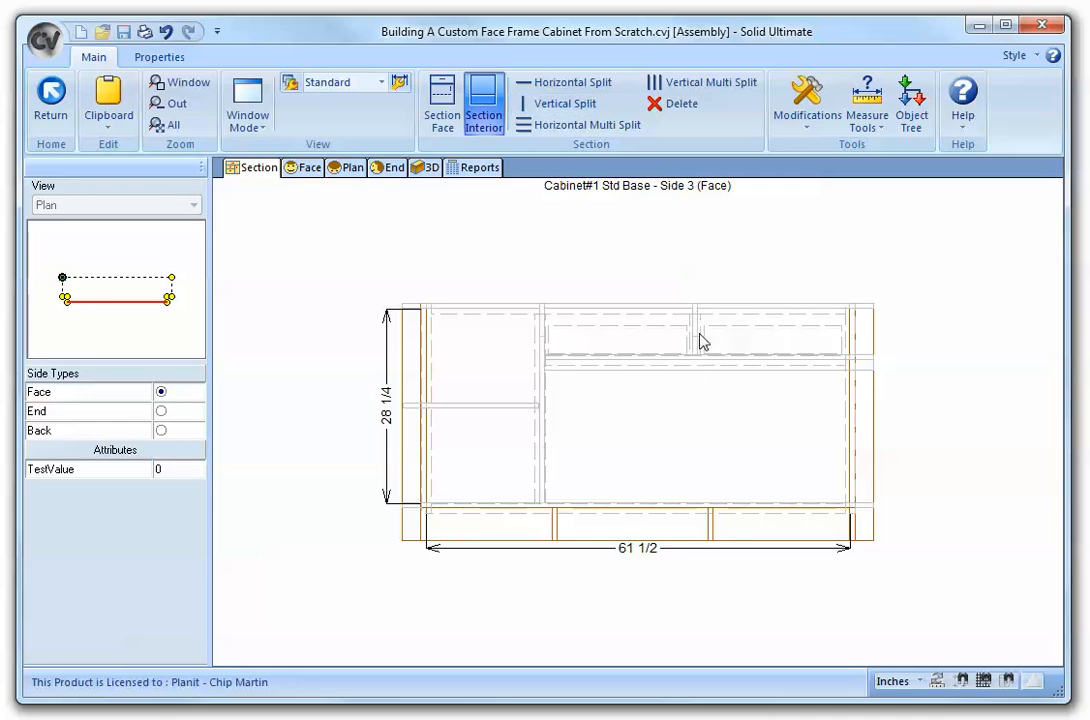
# - Change the partition between the top drawers to a Double Partition
pyautogui.click(695, 340)
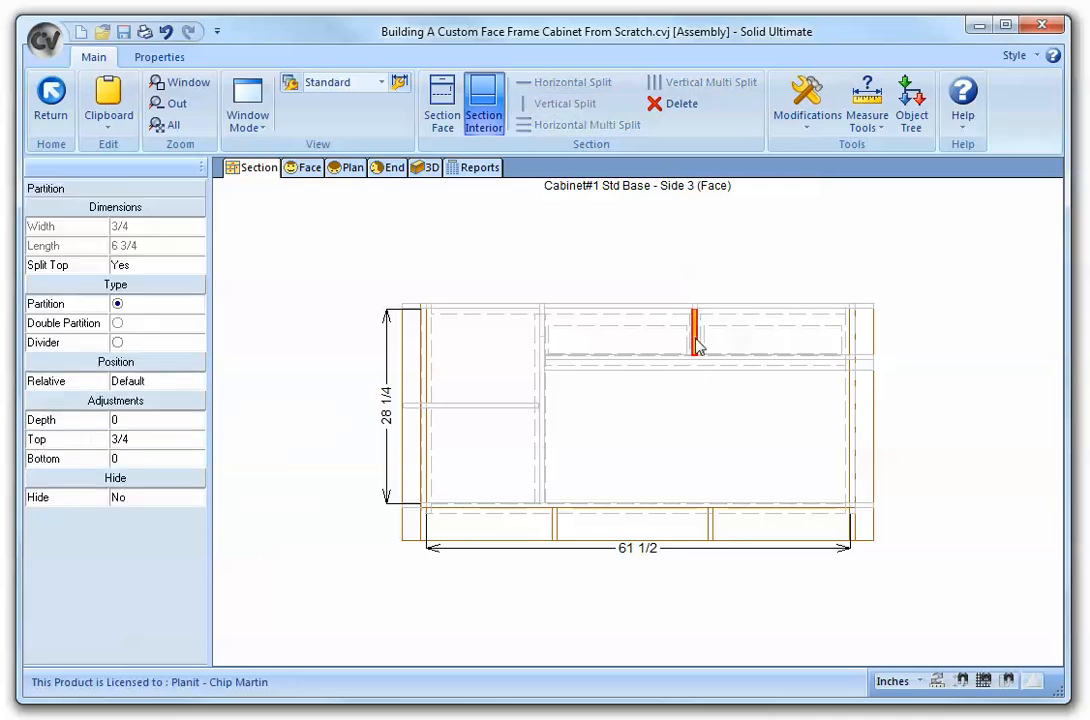
pyautogui.click(117, 323)
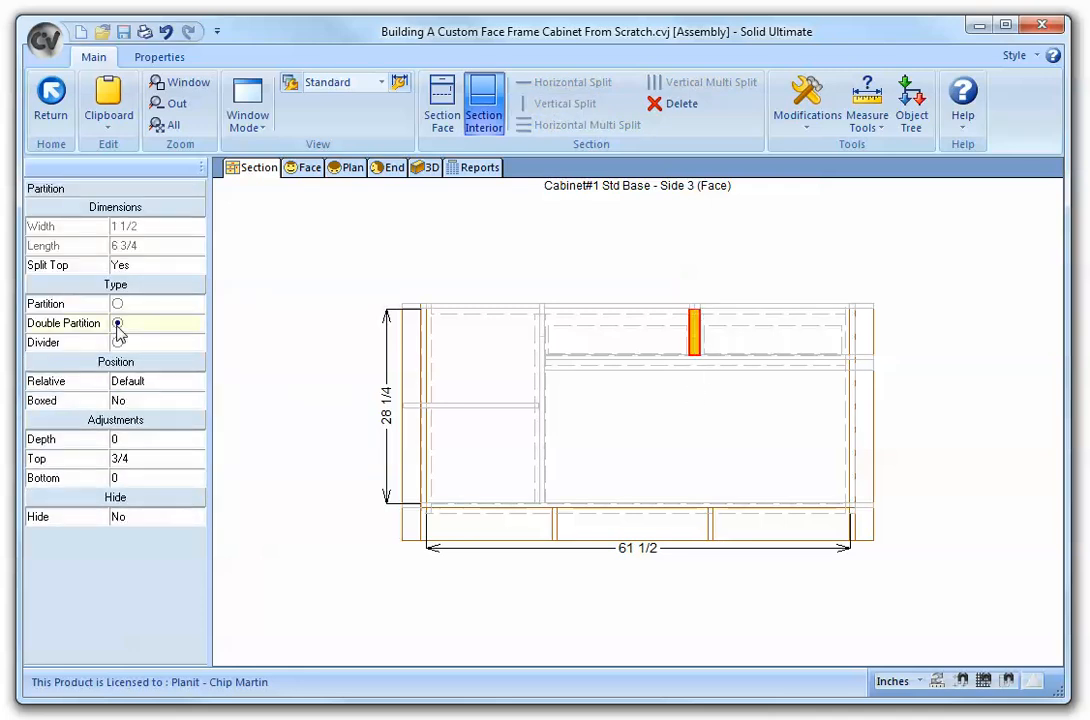
pyautogui.click(502, 238)
# - In the section face, split the lower right door opening into 3 equal door openings
pyautogui.click(441, 108)
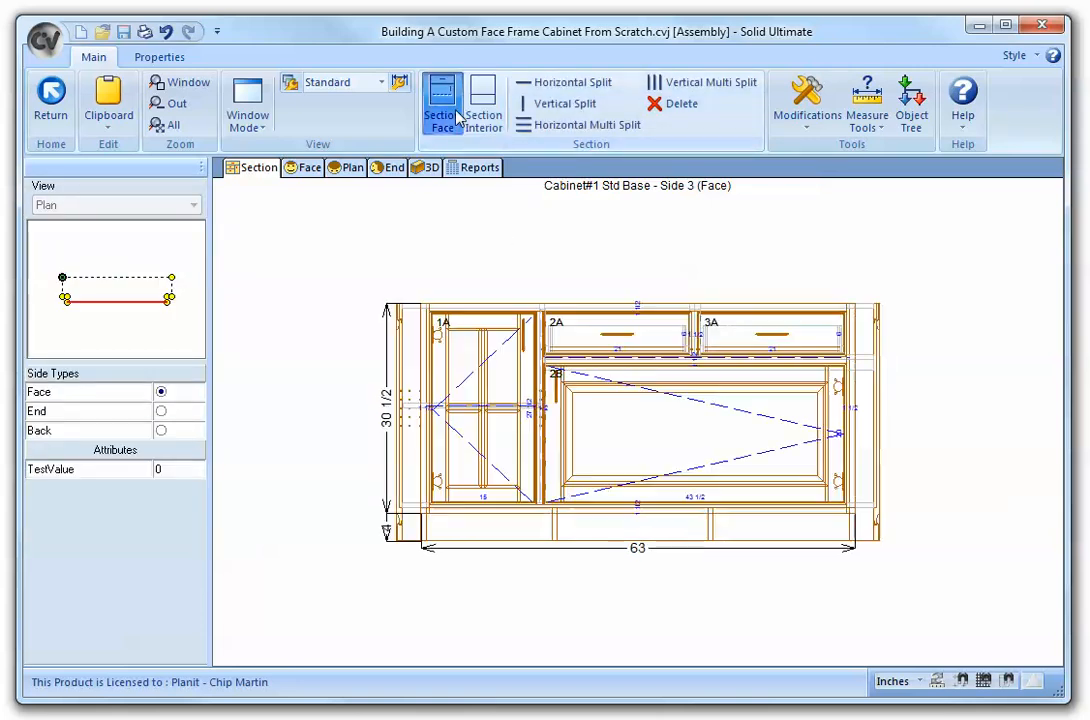
pyautogui.click(652, 438)
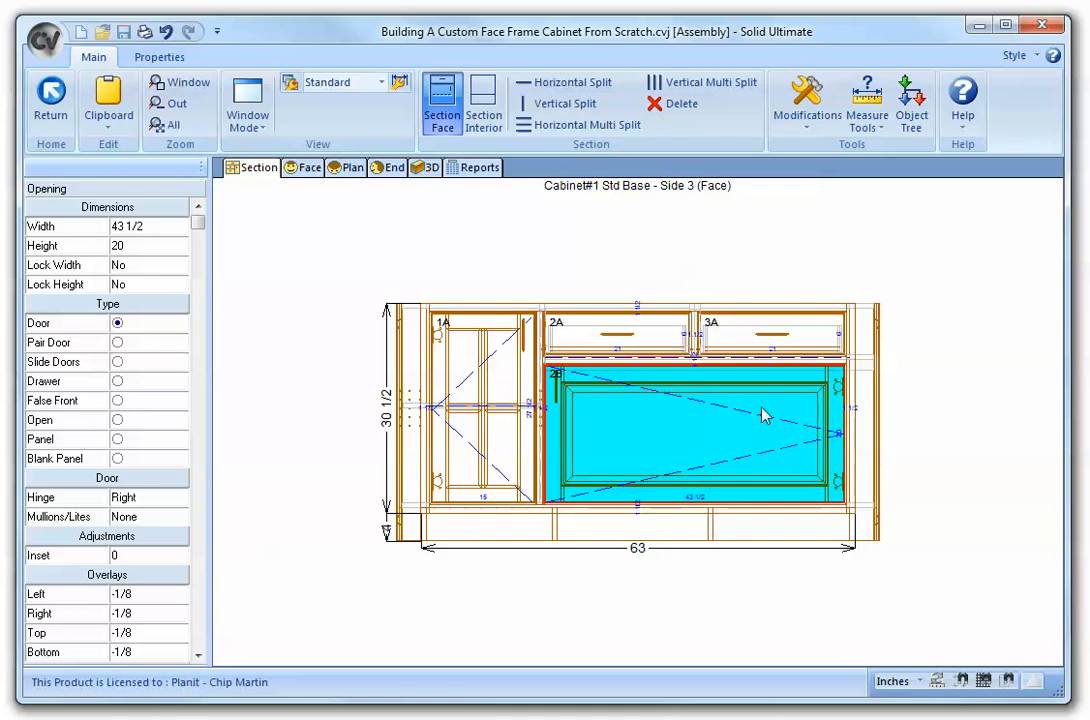
pyautogui.click(692, 84)
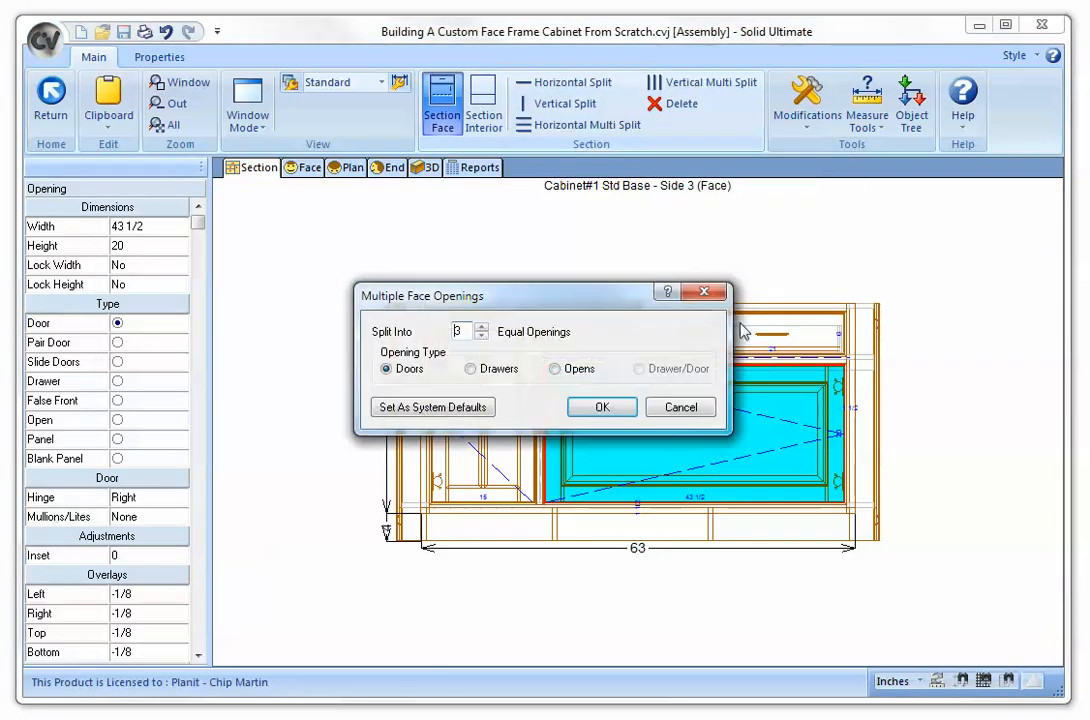
pyautogui.click(604, 407)
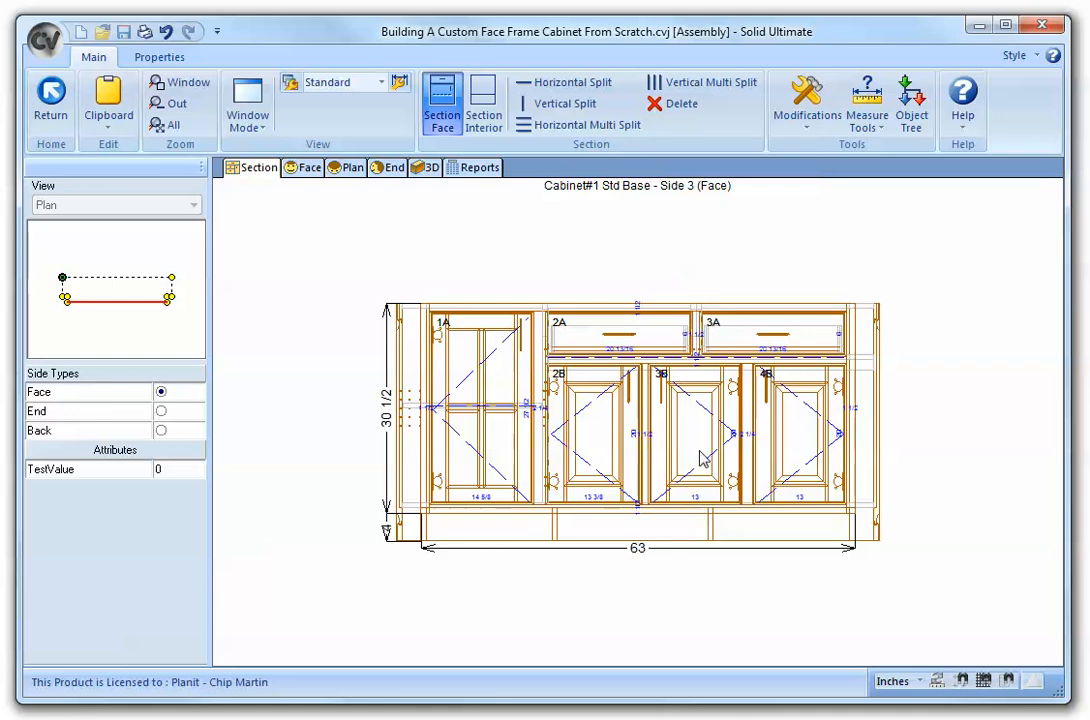
# - In the interior, add a vertical partition behind the left mullion of the lower opening and set its position relative to Right
pyautogui.click(485, 105)
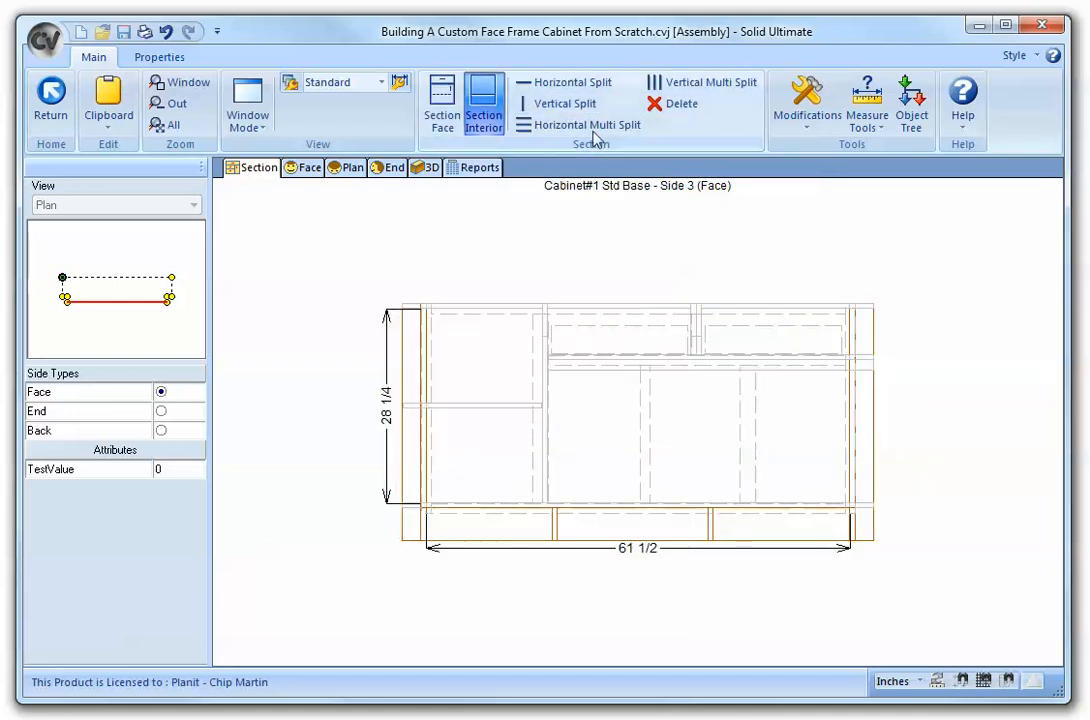
pyautogui.click(556, 104)
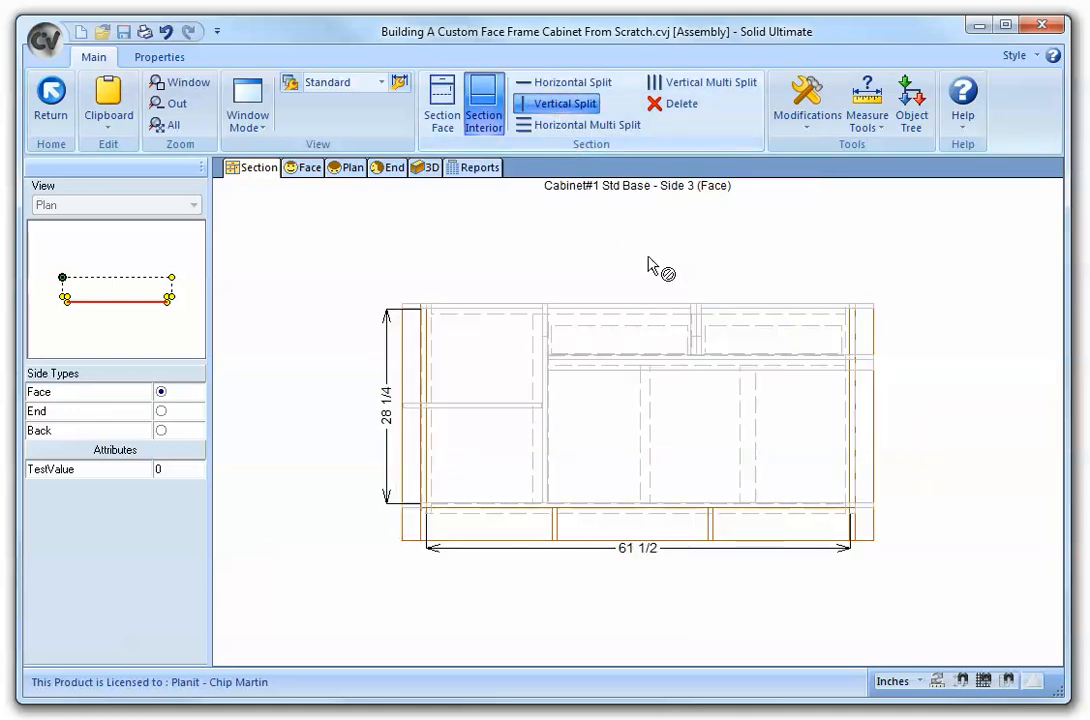
pyautogui.click(645, 442)
pyautogui.click(646, 434)
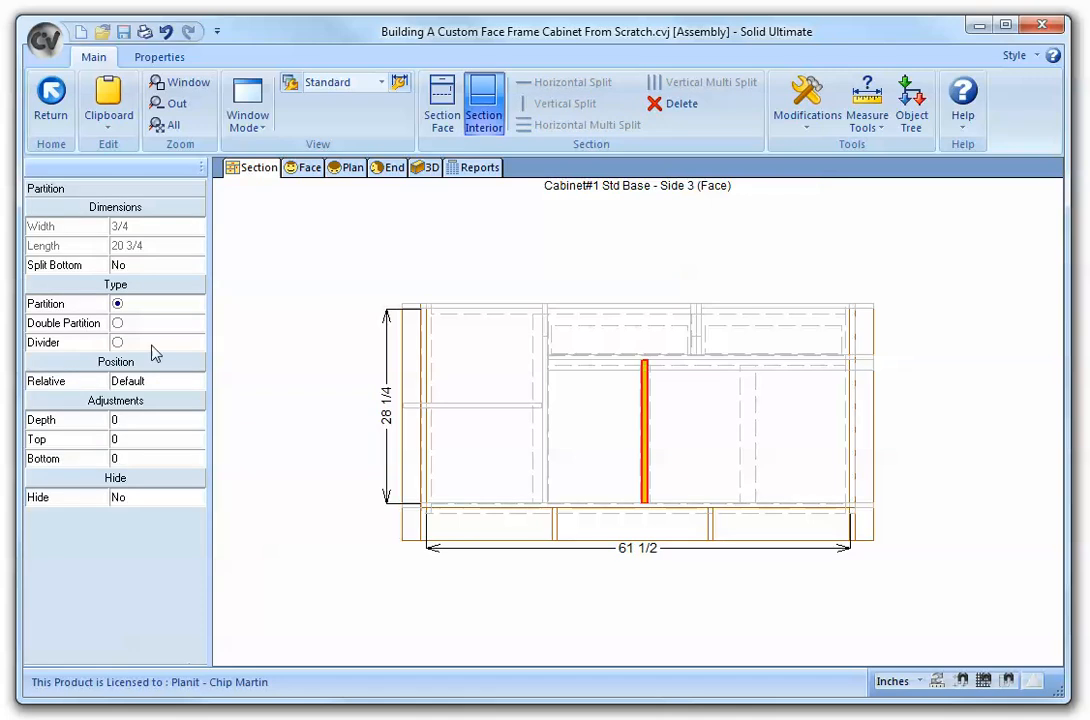
pyautogui.click(172, 381)
pyautogui.click(195, 381)
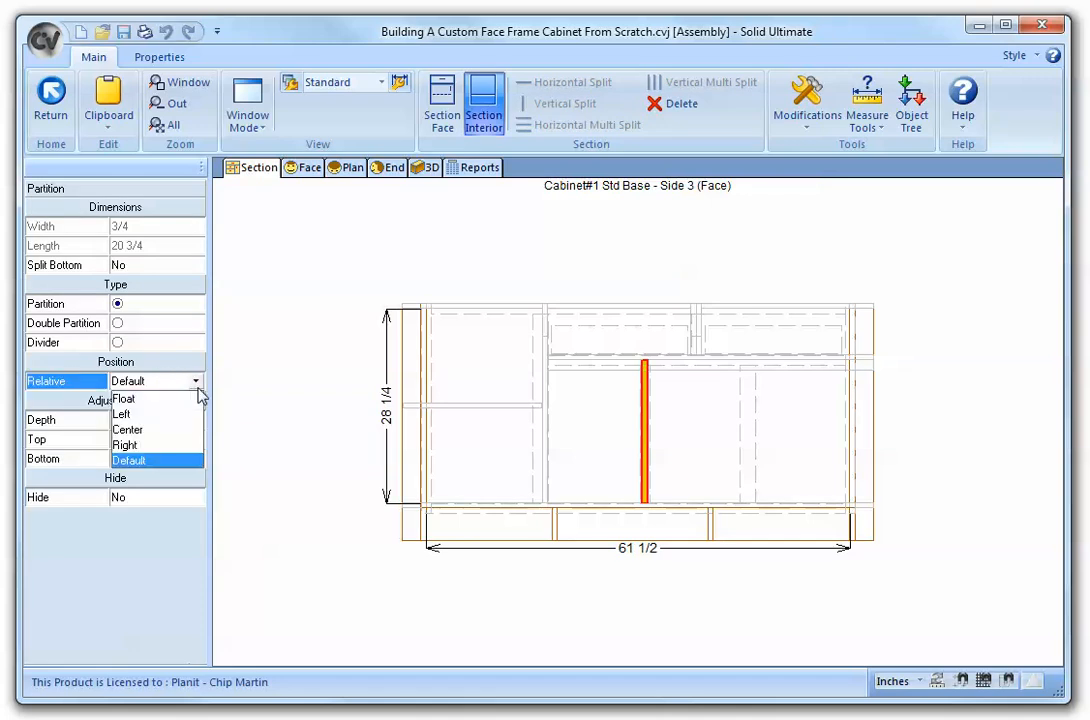
pyautogui.click(152, 443)
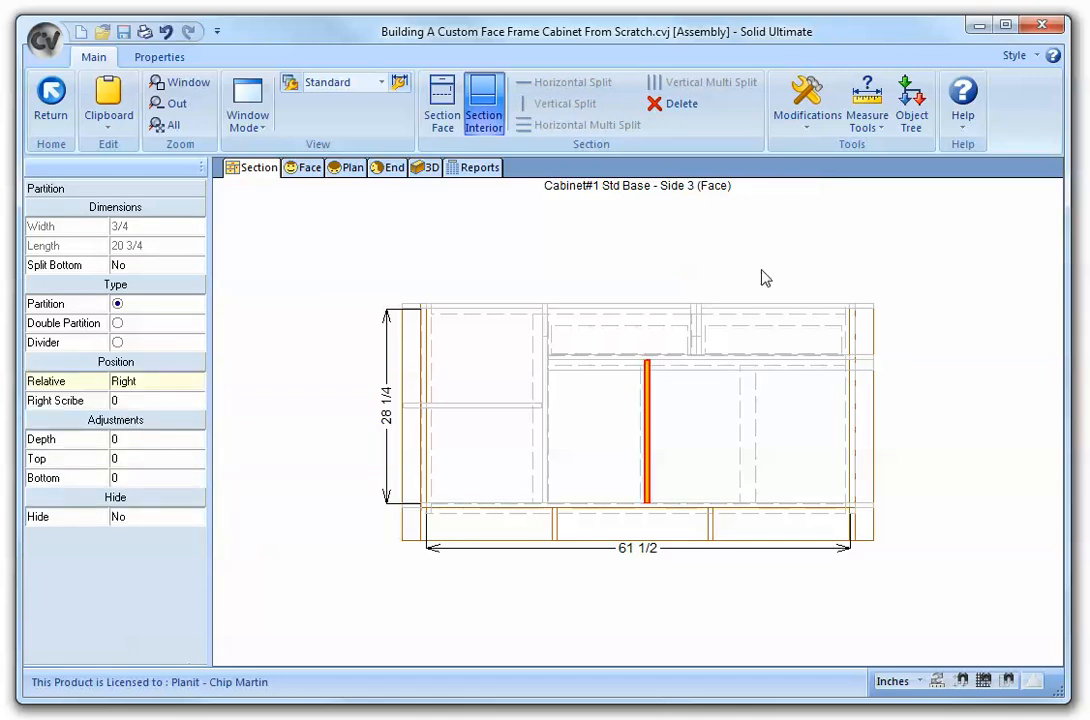
# - Add a vertical partition behind the right mullion of the lower opening and set its position relative to Left
pyautogui.click(745, 247)
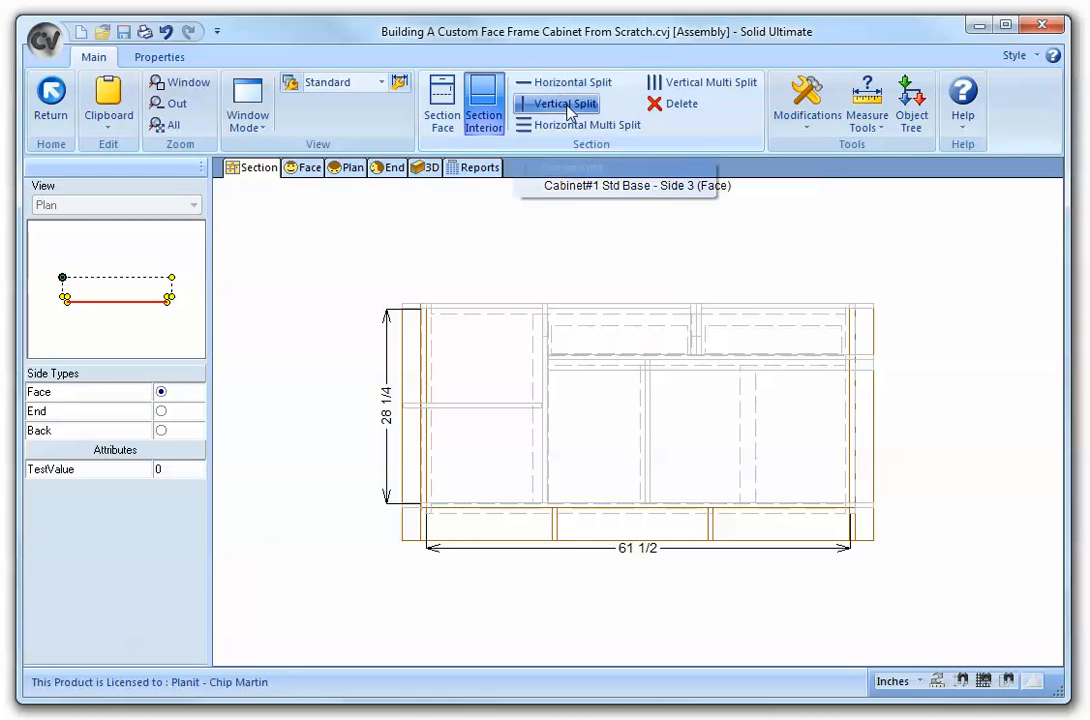
pyautogui.click(560, 103)
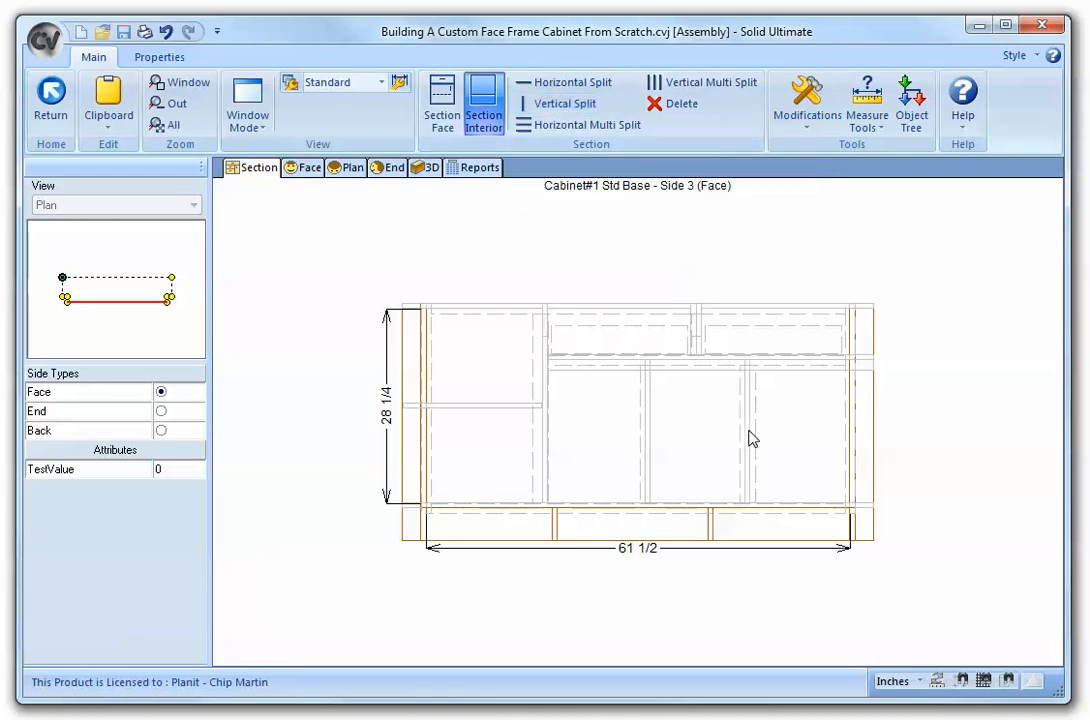
pyautogui.click(745, 442)
pyautogui.click(182, 384)
pyautogui.click(194, 383)
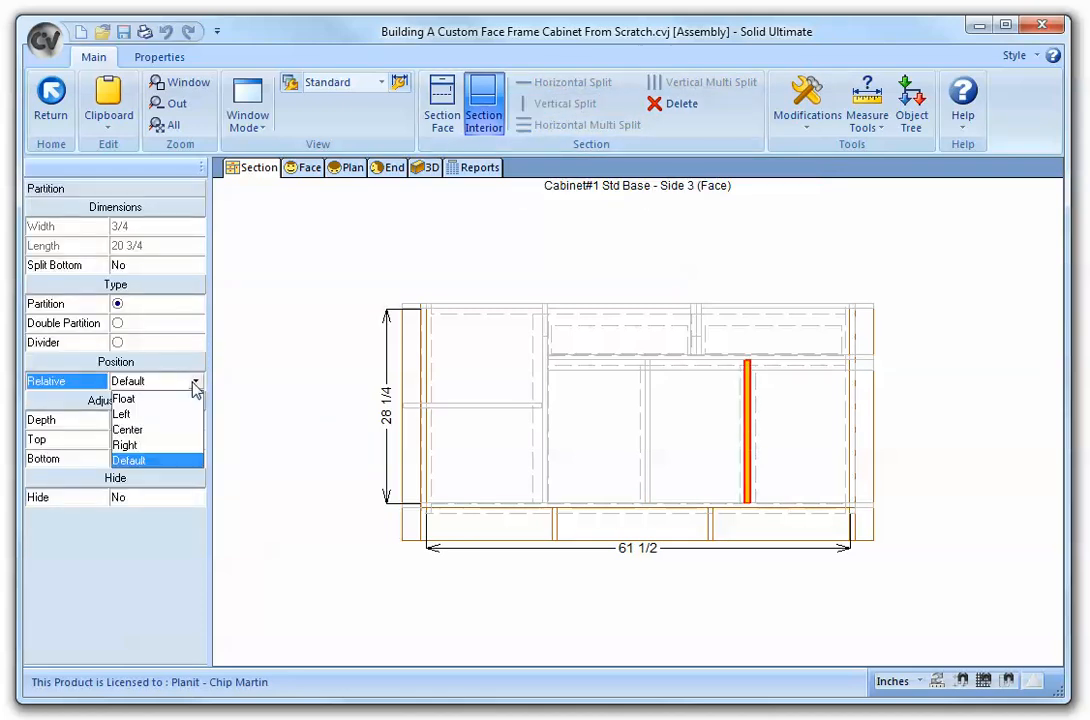
pyautogui.click(159, 417)
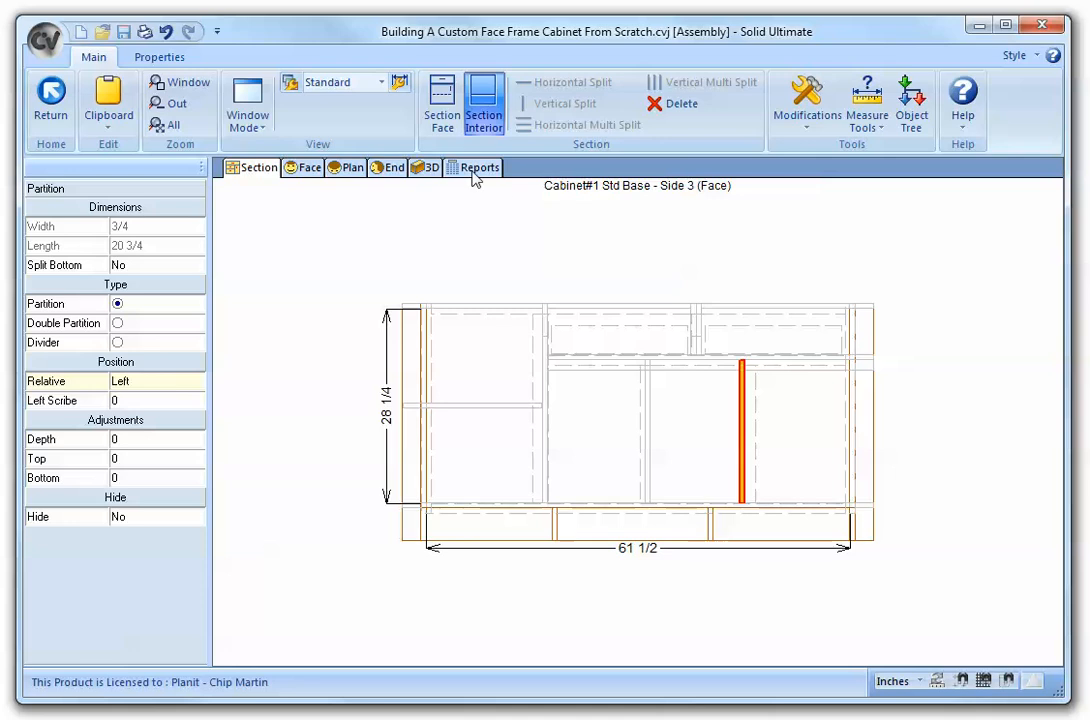
# - In the section face, split the middle lower door opening horizontally into two drawers
pyautogui.click(442, 103)
pyautogui.click(698, 426)
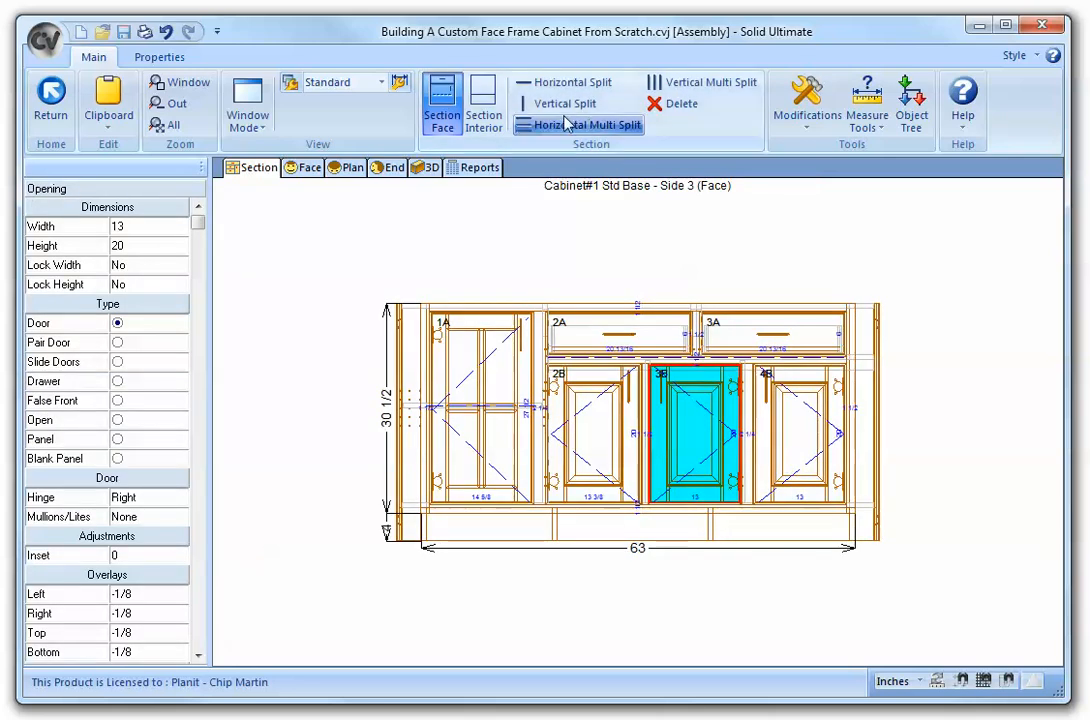
pyautogui.click(575, 89)
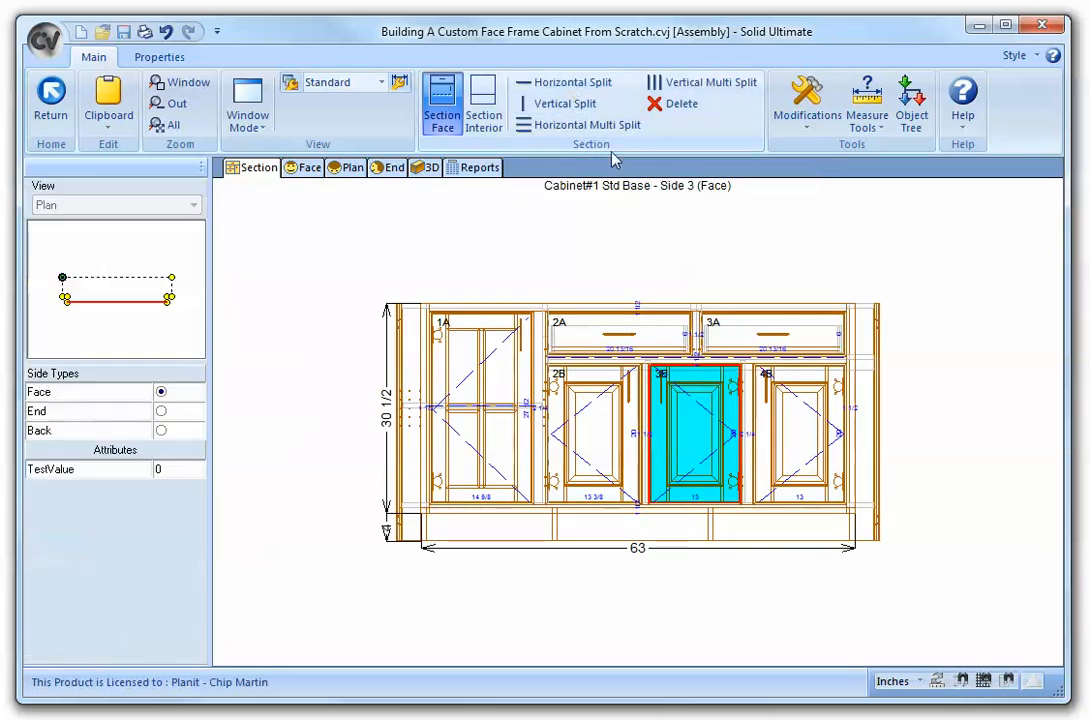
pyautogui.click(705, 453)
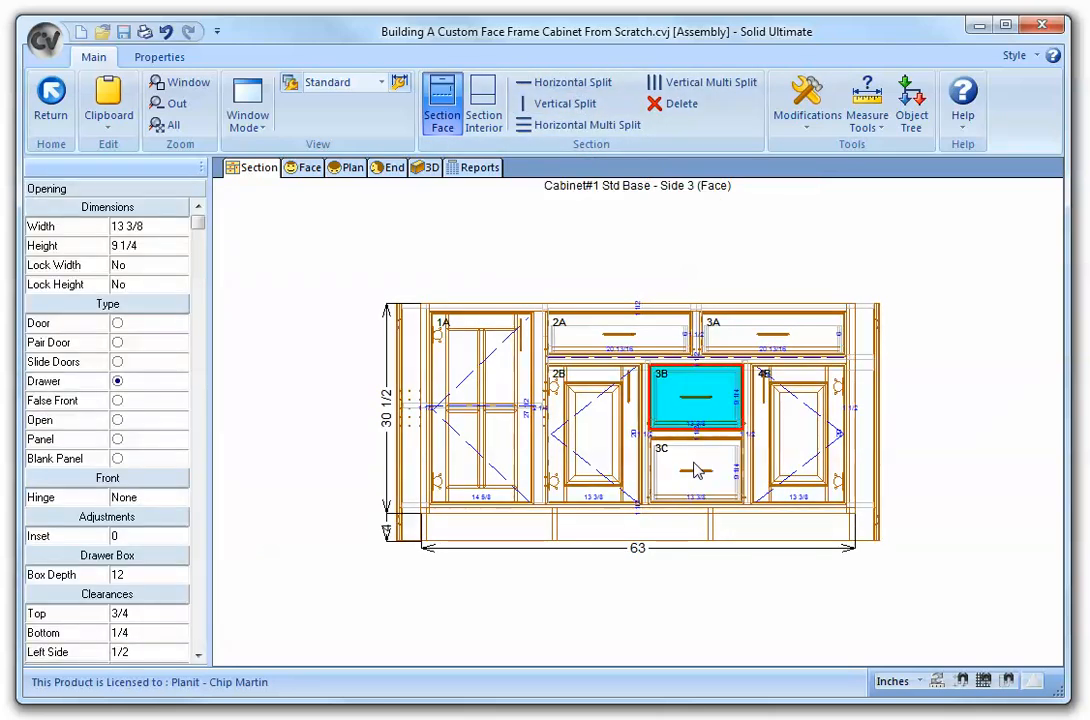
pyautogui.click(698, 472)
pyautogui.click(801, 356)
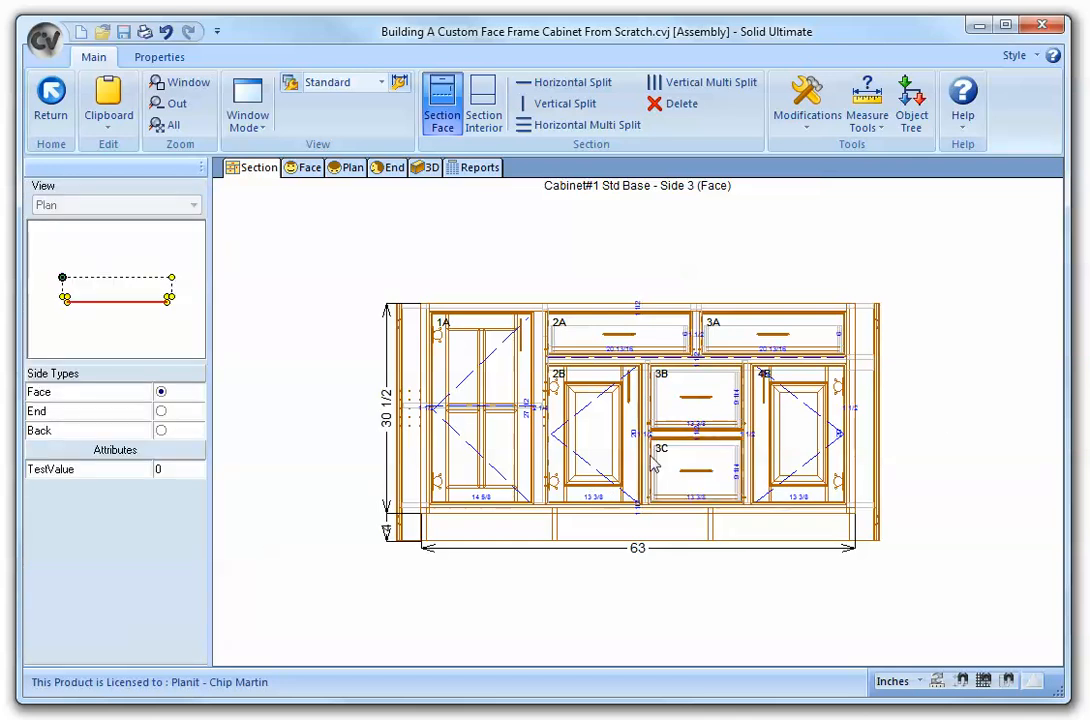
# - In the interior, add a horizontal partition across the lower right interior opening
pyautogui.click(483, 105)
pyautogui.click(570, 82)
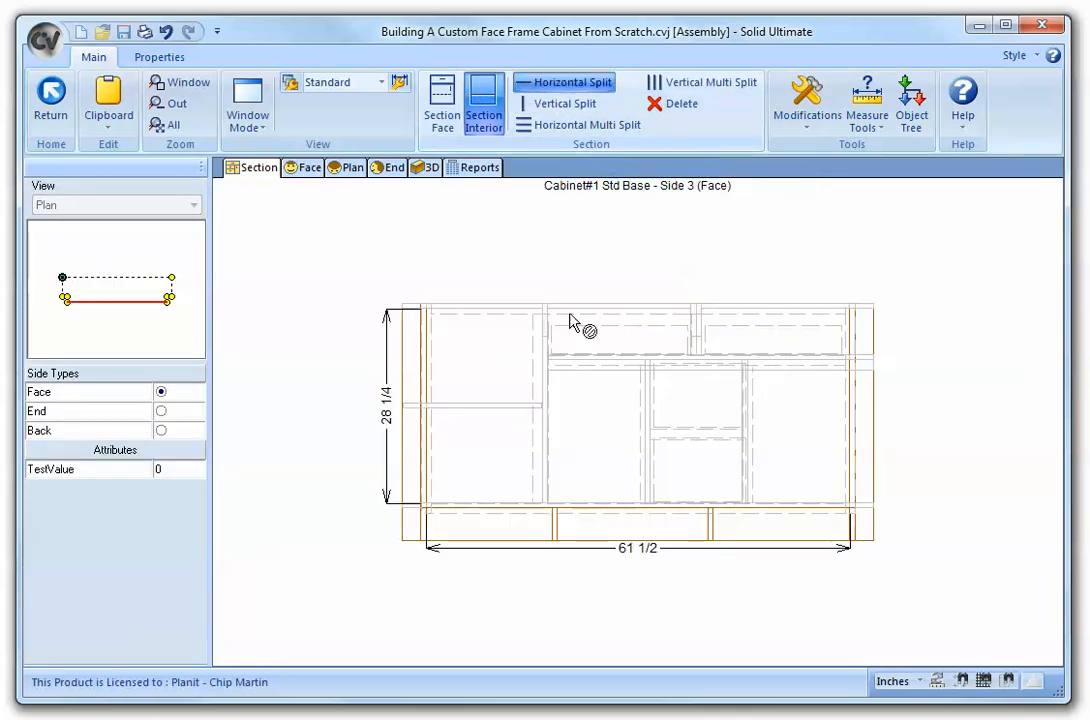
pyautogui.click(584, 84)
pyautogui.click(797, 435)
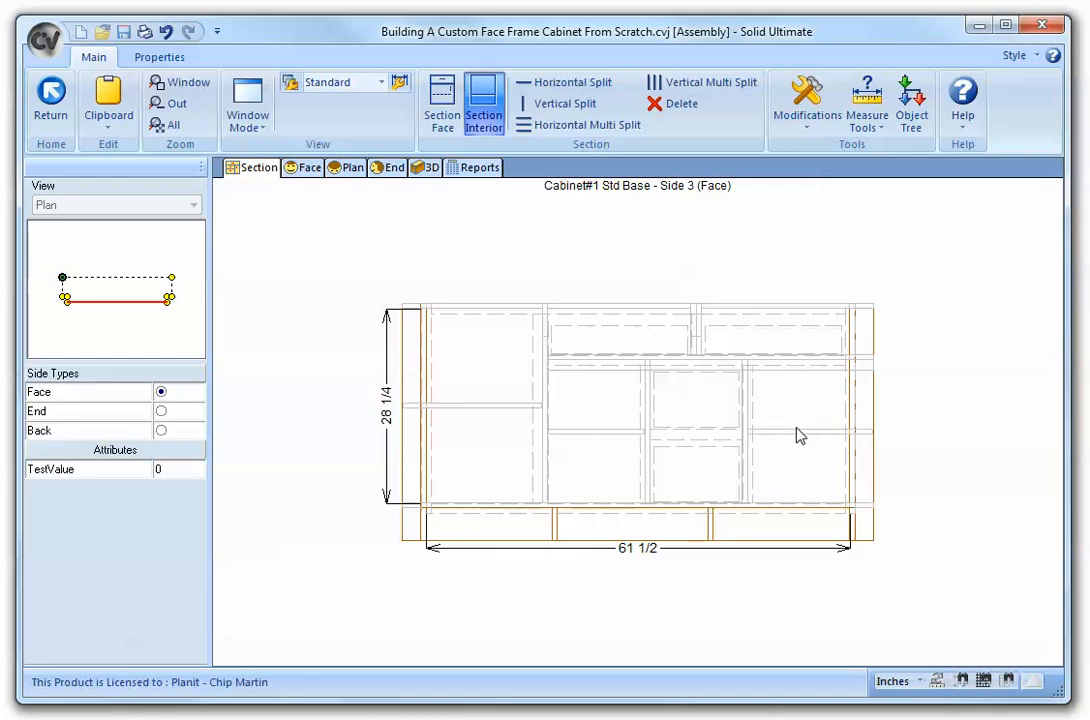
# - Return to the room layout, reopen the cabinet and inspect it in 3D from several angles
pyautogui.click(51, 100)
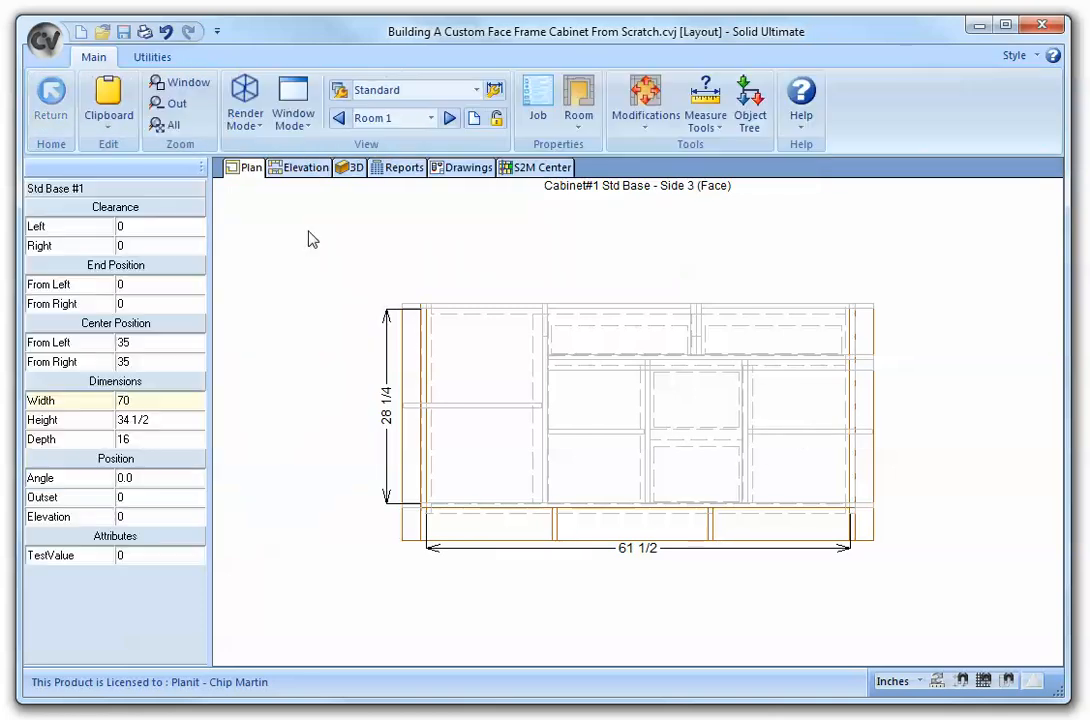
pyautogui.click(488, 403)
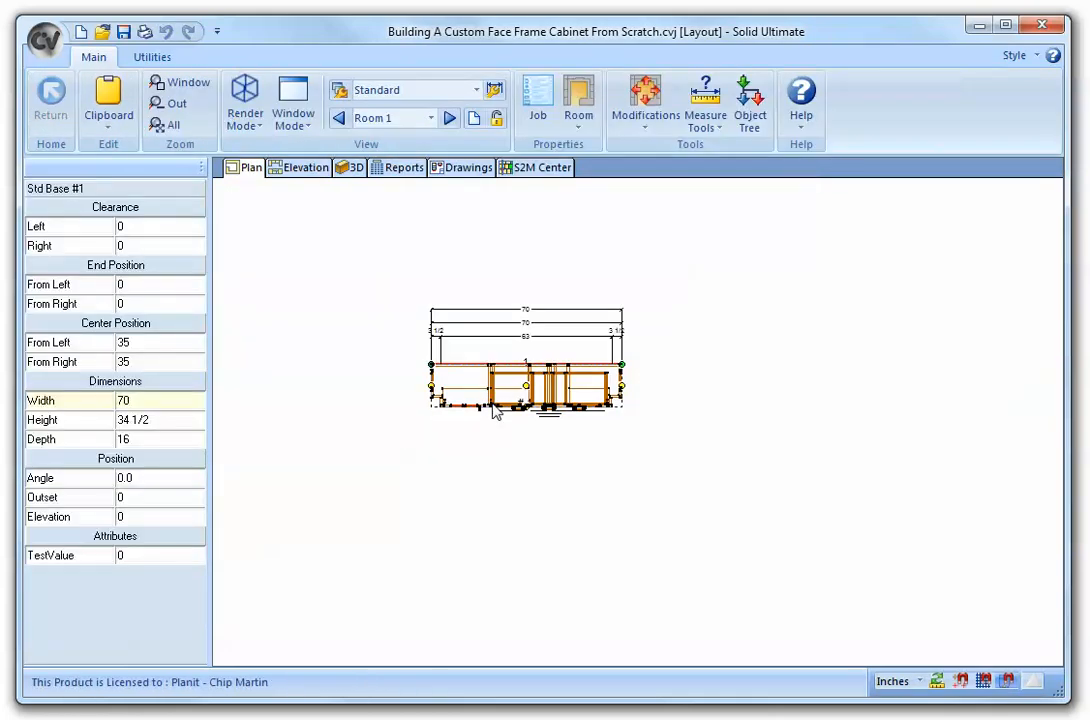
pyautogui.doubleClick(496, 412)
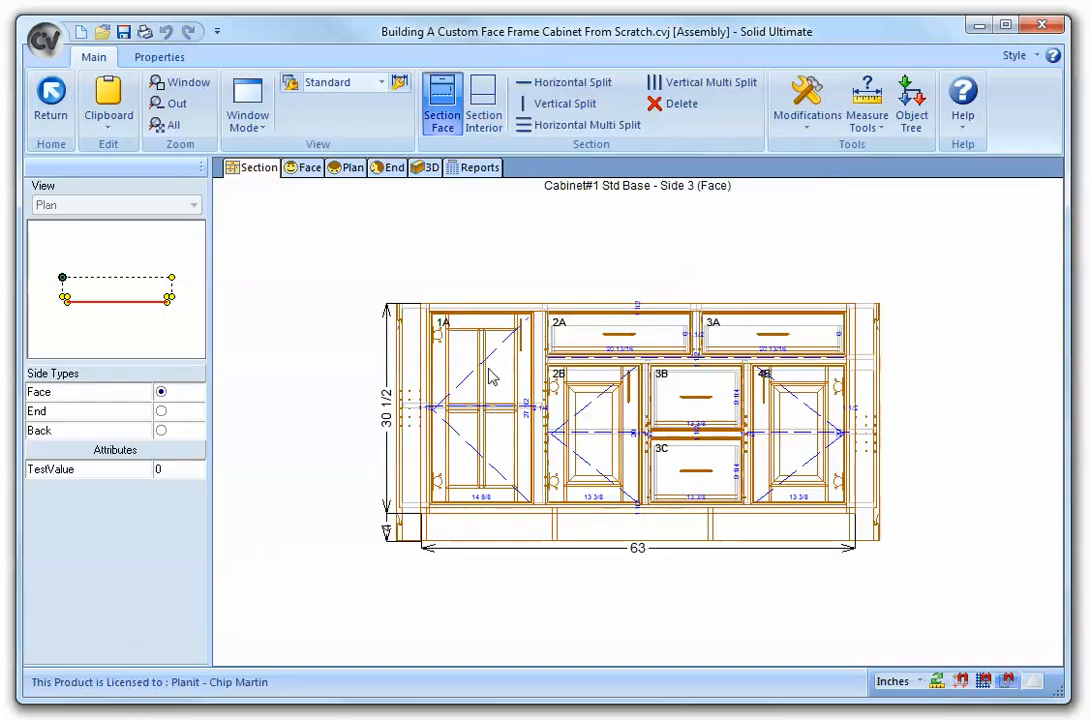
pyautogui.click(426, 168)
pyautogui.moveTo(440, 270); pyautogui.dragTo(603, 425)
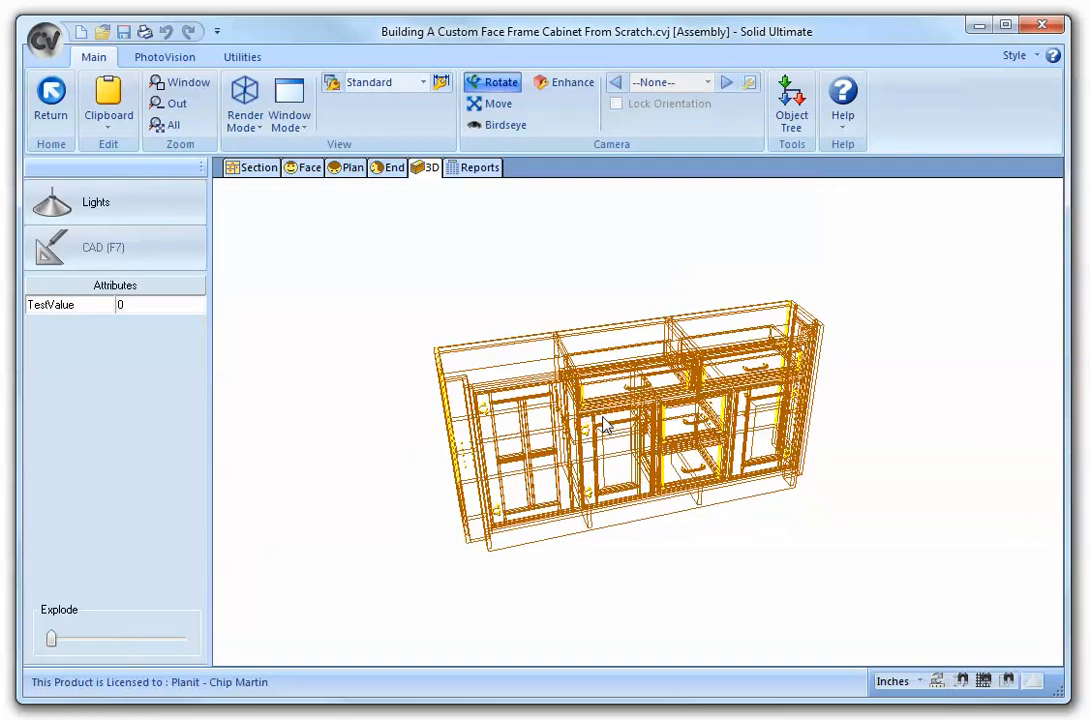
pyautogui.moveTo(808, 390); pyautogui.dragTo(426, 450)
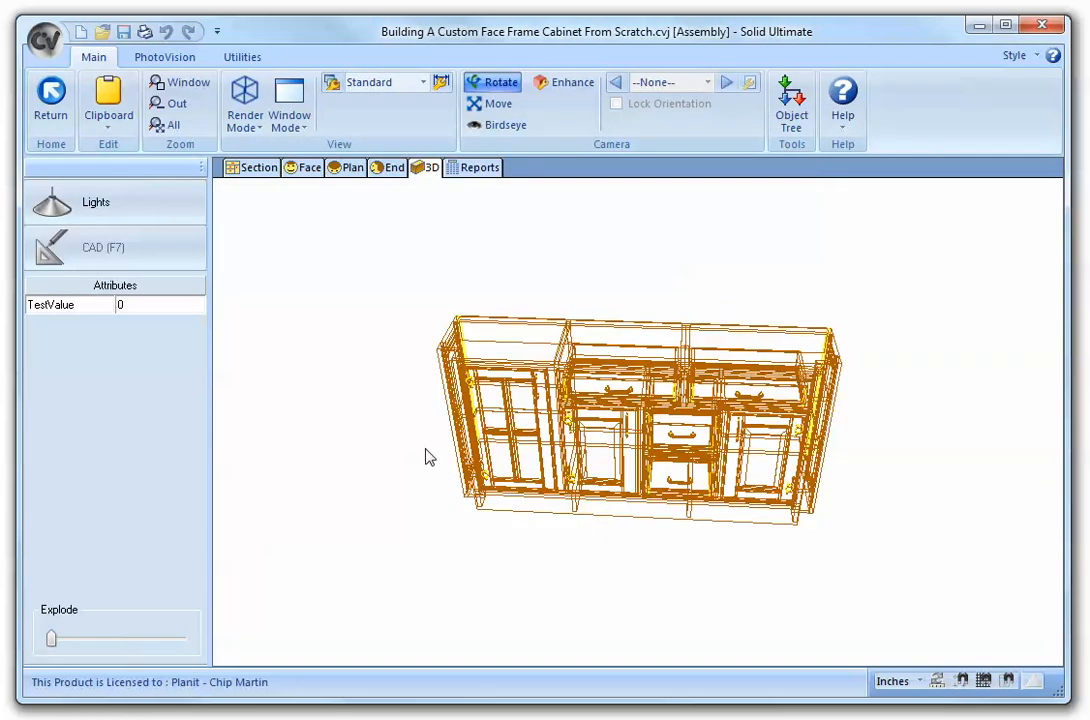
pyautogui.moveTo(523, 434); pyautogui.dragTo(338, 278)
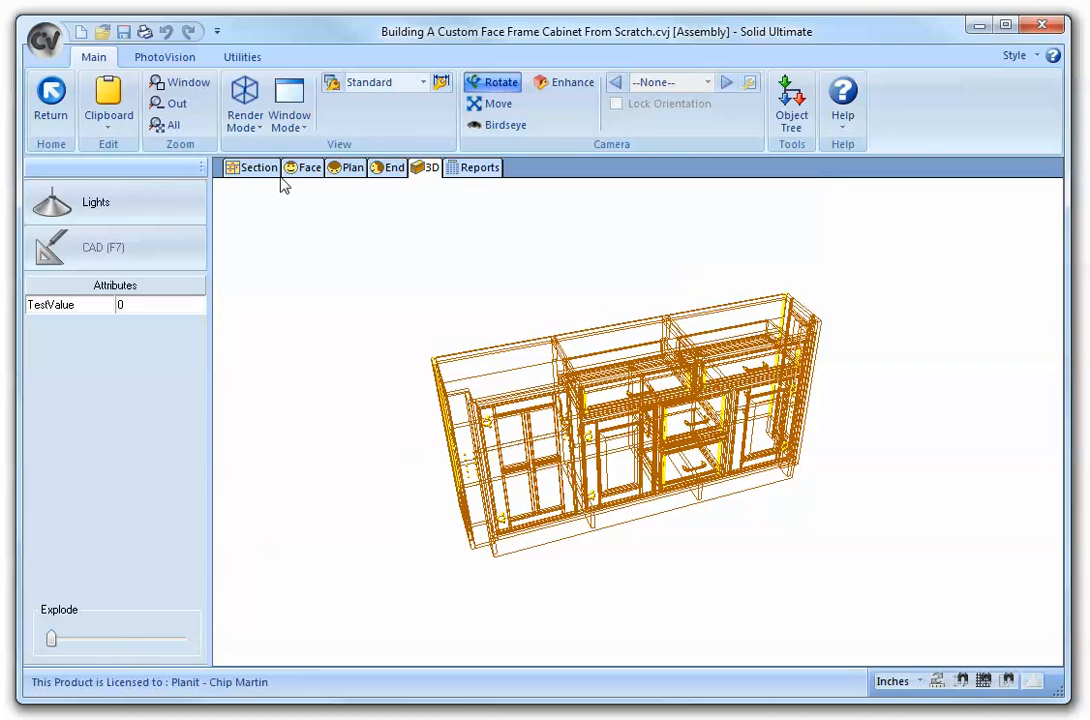
# - In plan view, insert the 1456-34 1/2" Classic Reed island leg from Osborne Wood Products 2009 at the cabinet's front left corner
pyautogui.click(349, 168)
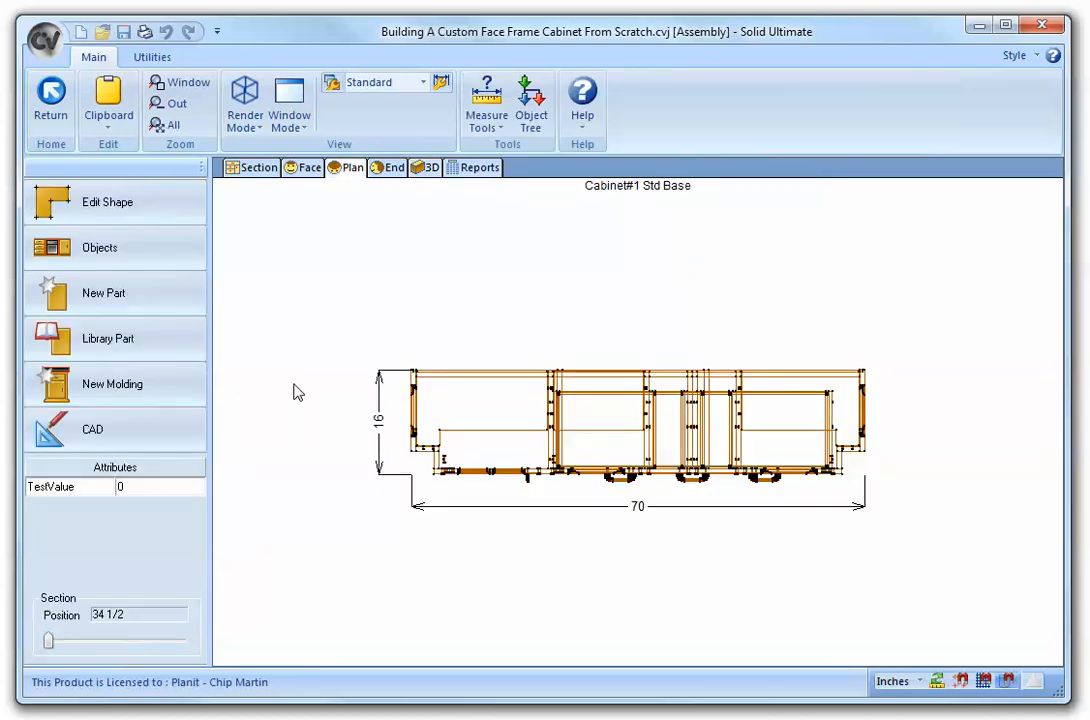
pyautogui.click(124, 262)
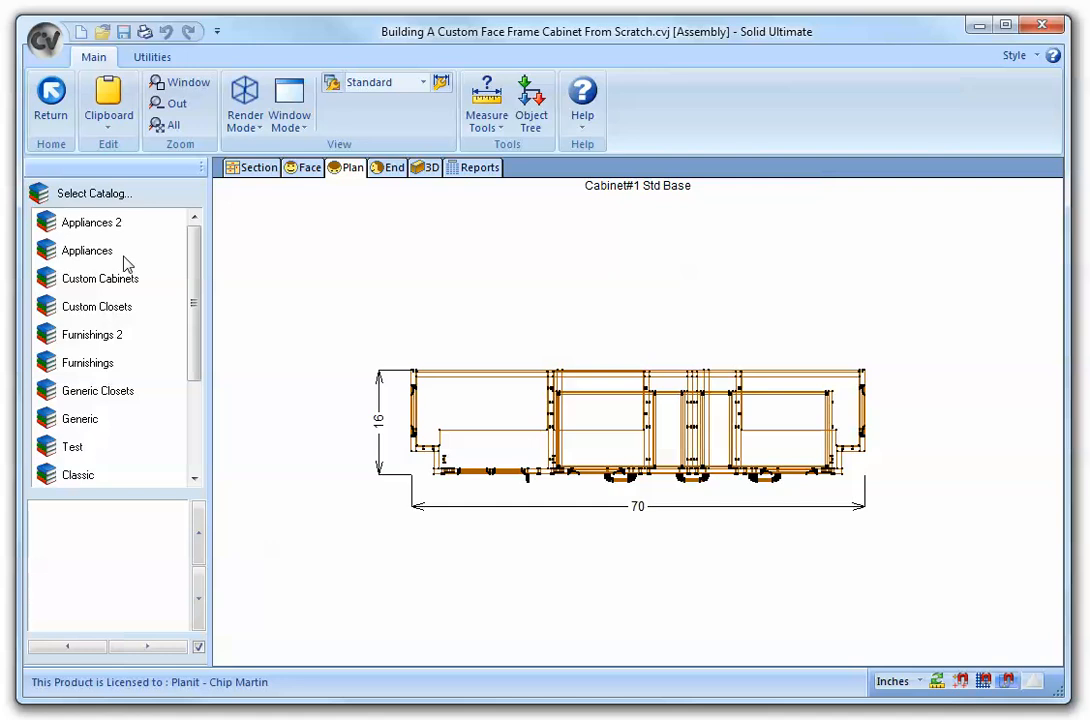
pyautogui.moveTo(196, 285); pyautogui.dragTo(198, 390)
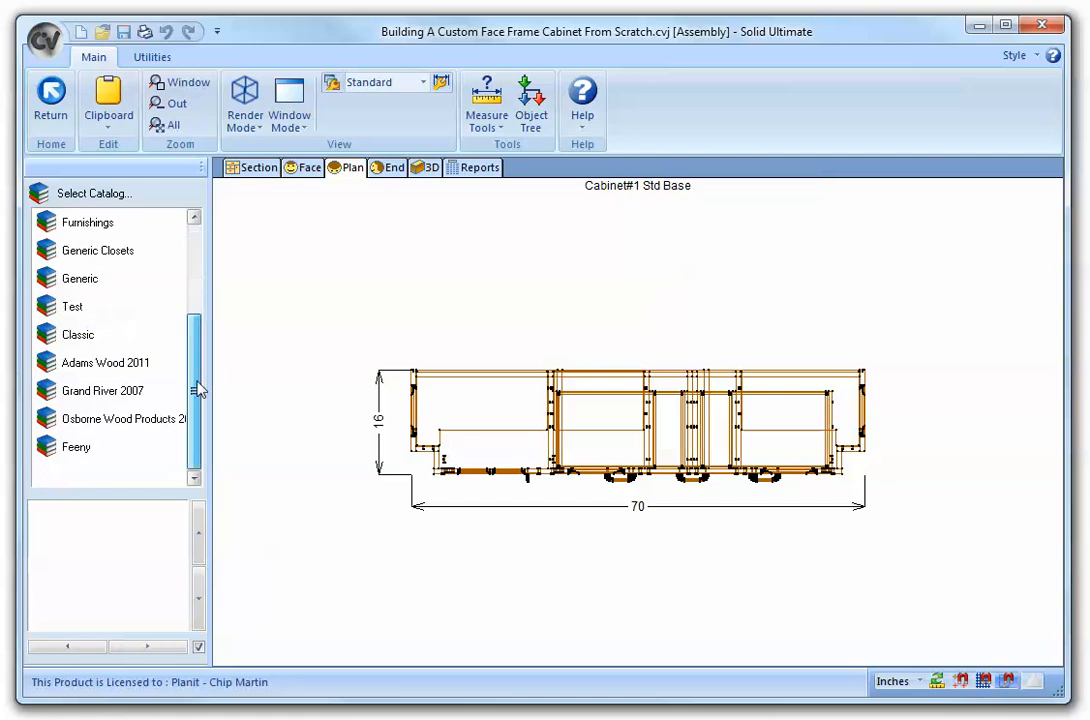
pyautogui.click(124, 424)
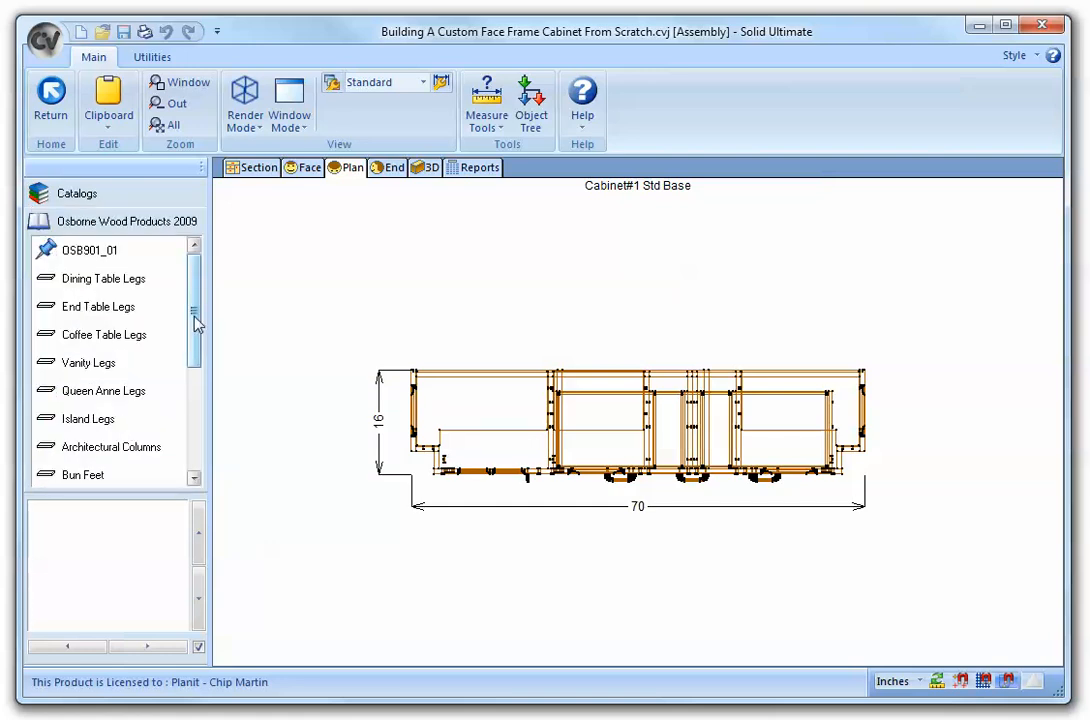
pyautogui.click(97, 423)
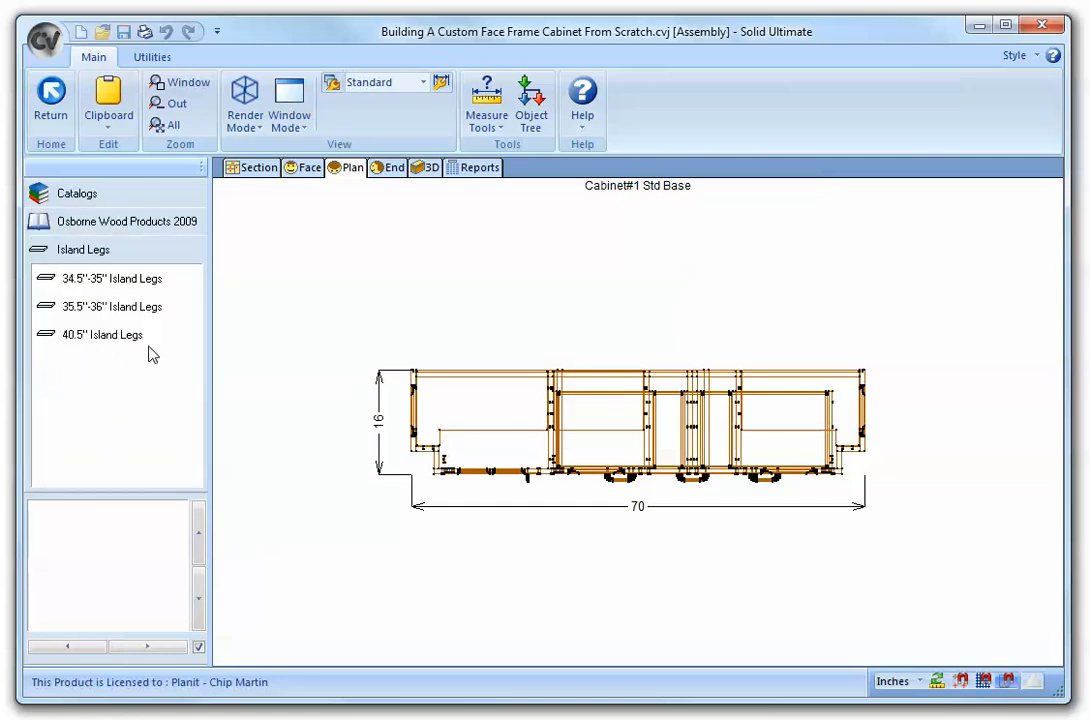
pyautogui.click(127, 284)
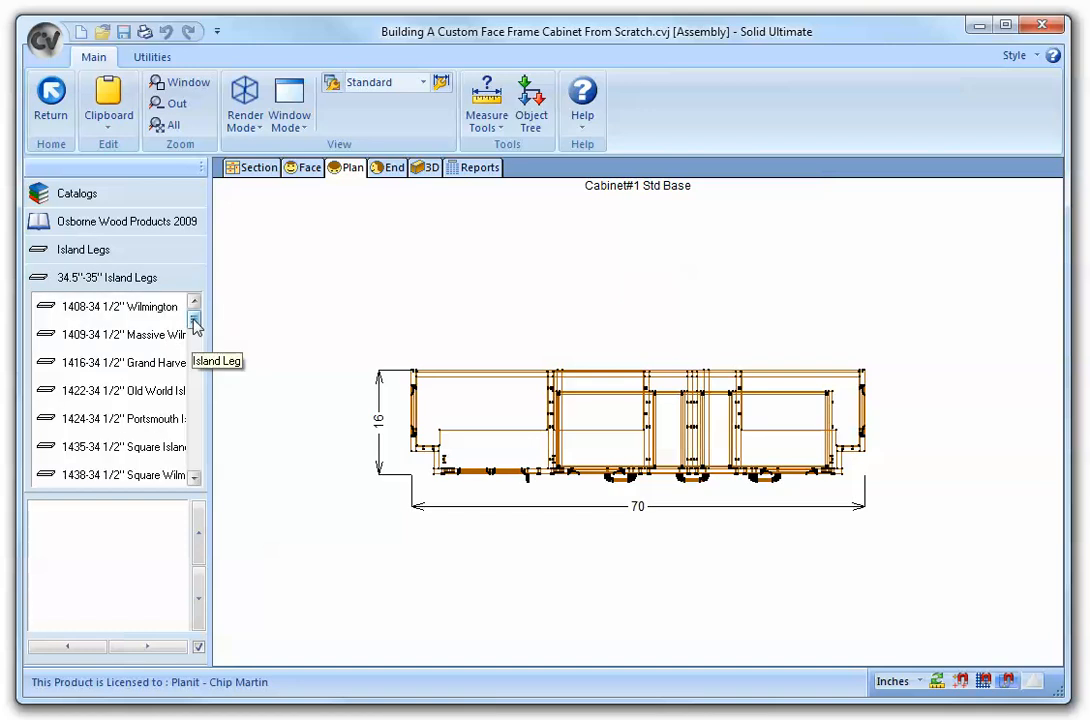
pyautogui.moveTo(195, 320); pyautogui.dragTo(195, 351)
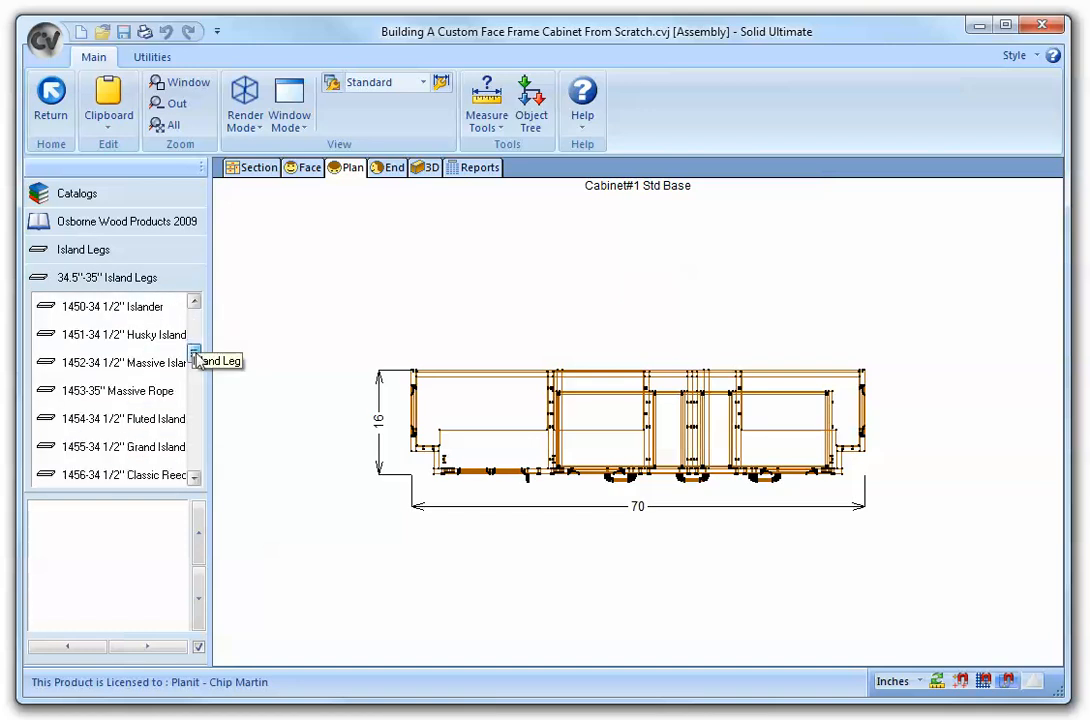
pyautogui.click(160, 479)
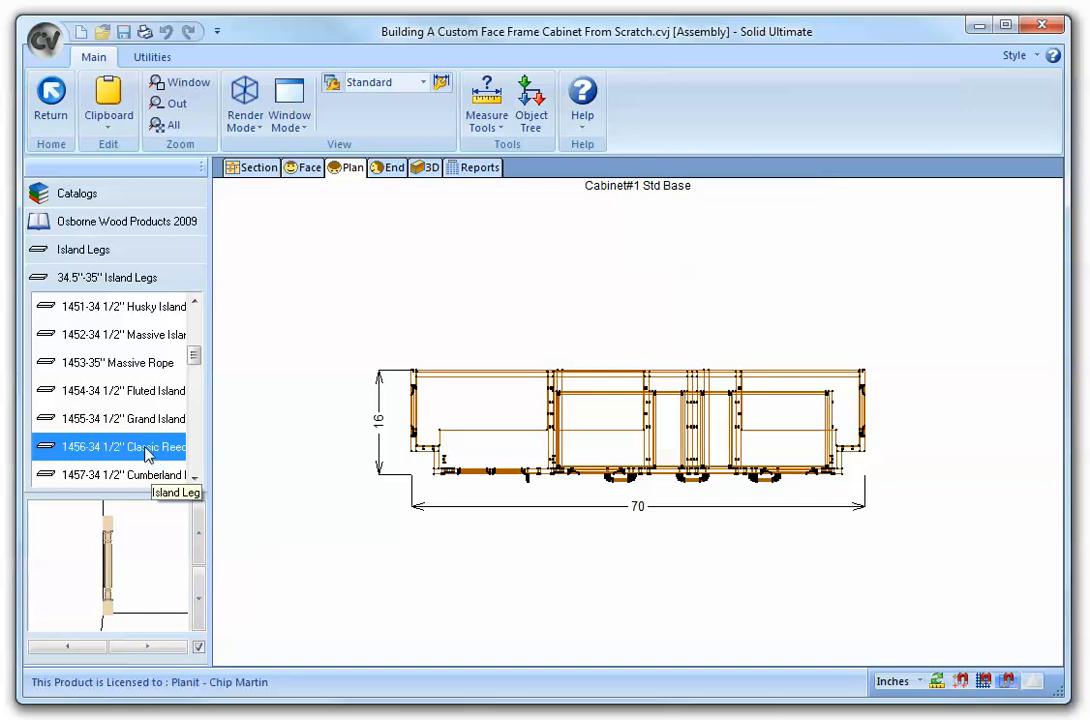
pyautogui.moveTo(148, 455); pyautogui.dragTo(416, 458)
pyautogui.click(281, 298)
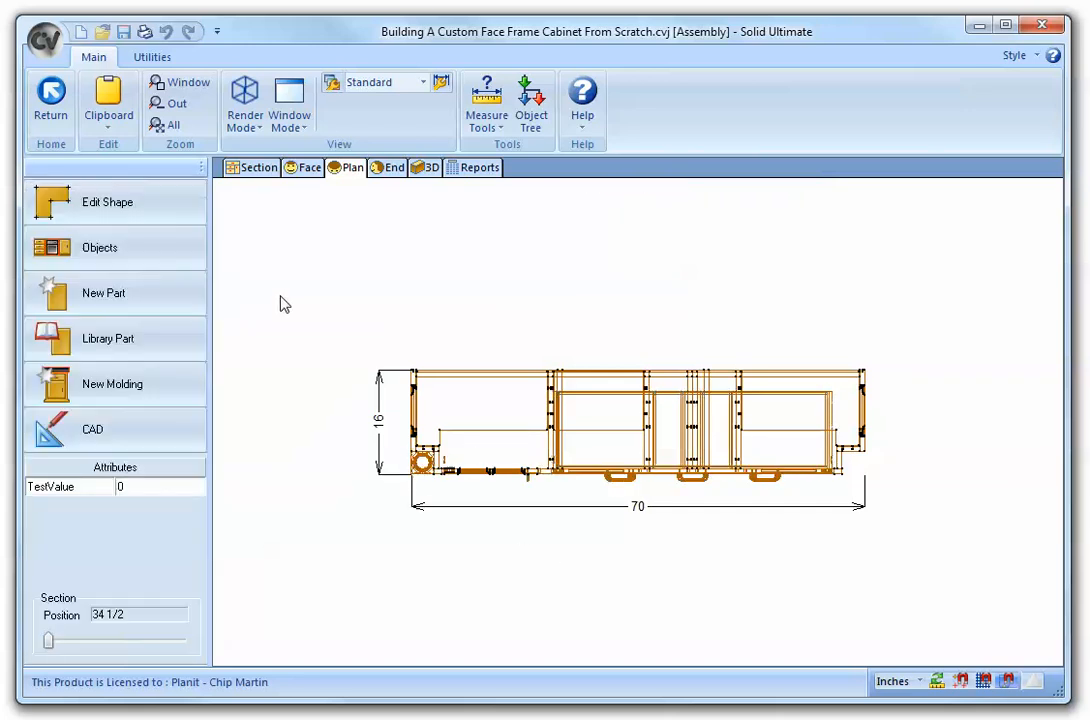
# - Place a second 1456-34 1/2" Classic Reed island leg at the cabinet's front right corner
pyautogui.click(116, 248)
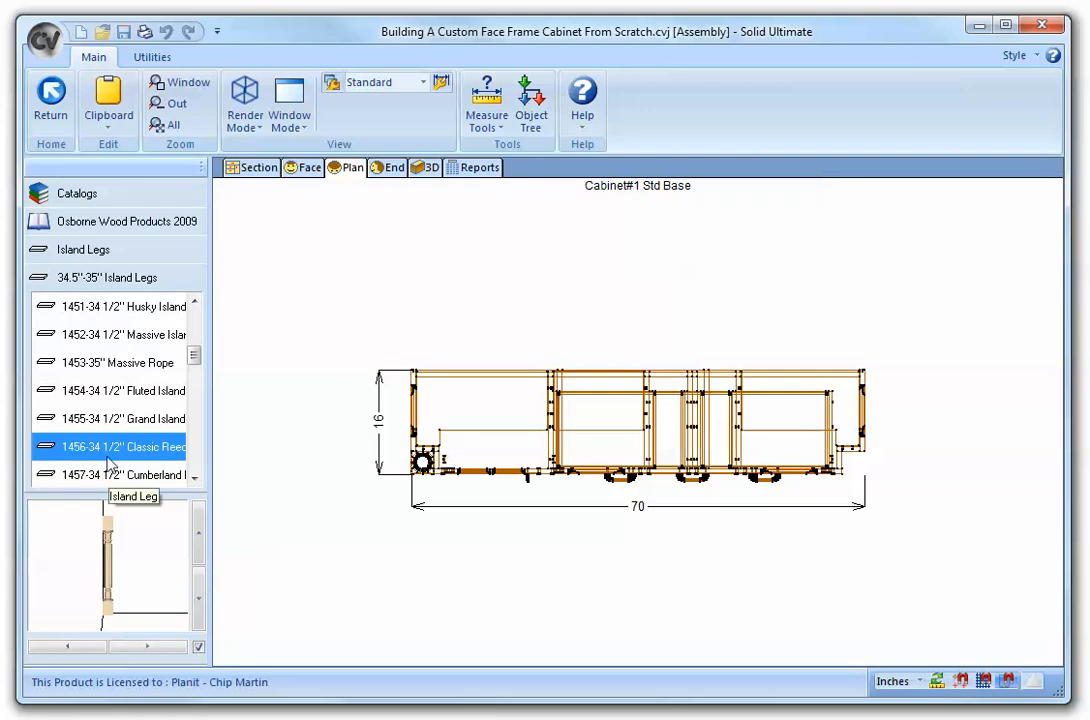
pyautogui.moveTo(125, 448); pyautogui.dragTo(850, 461)
pyautogui.click(930, 527)
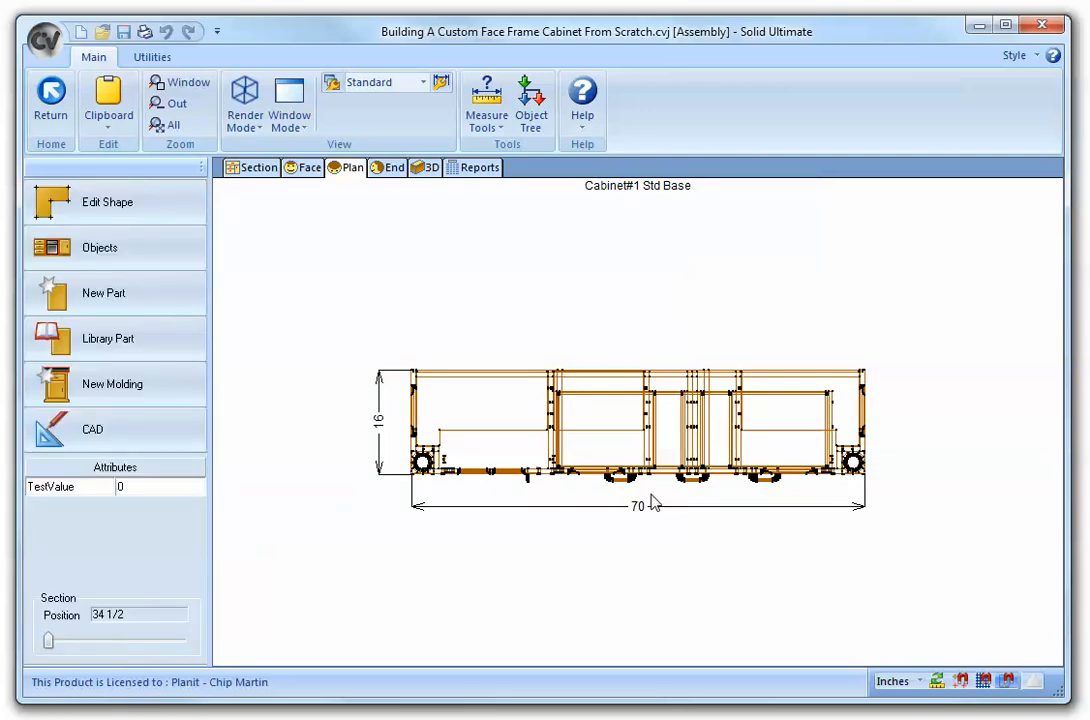
pyautogui.scroll(3, 651, 495)
pyautogui.scroll(-2, 651, 495)
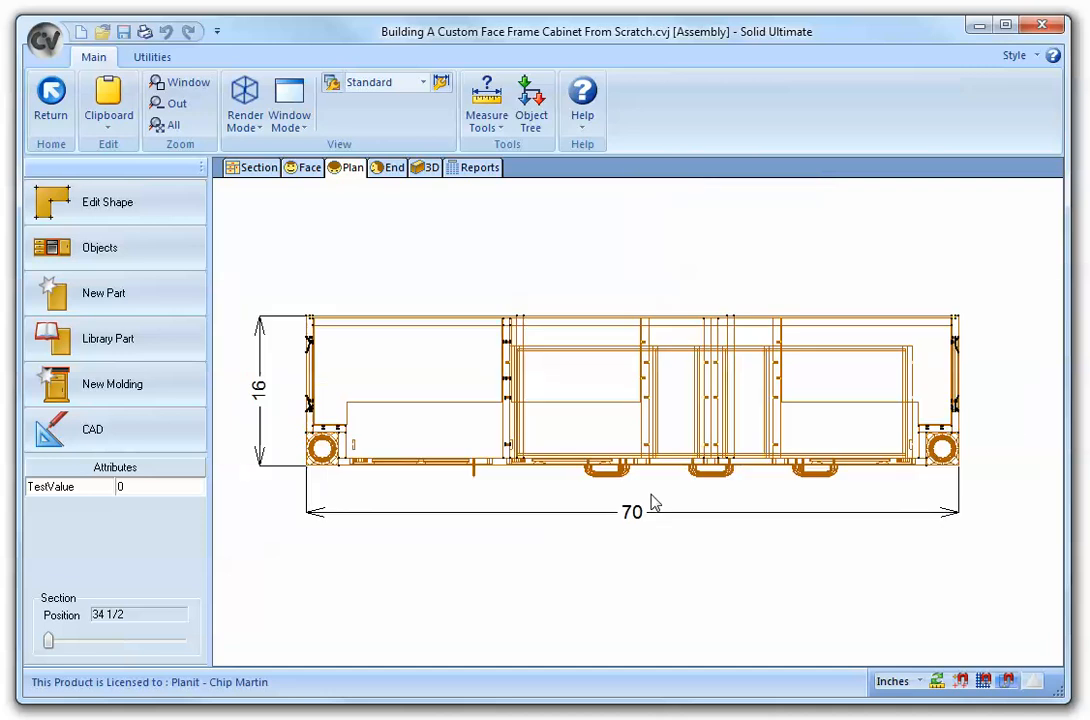
# - Return to the room layout and autobuild countertops for the entire room
pyautogui.click(50, 98)
pyautogui.click(372, 298)
pyautogui.scroll(4, 404, 426)
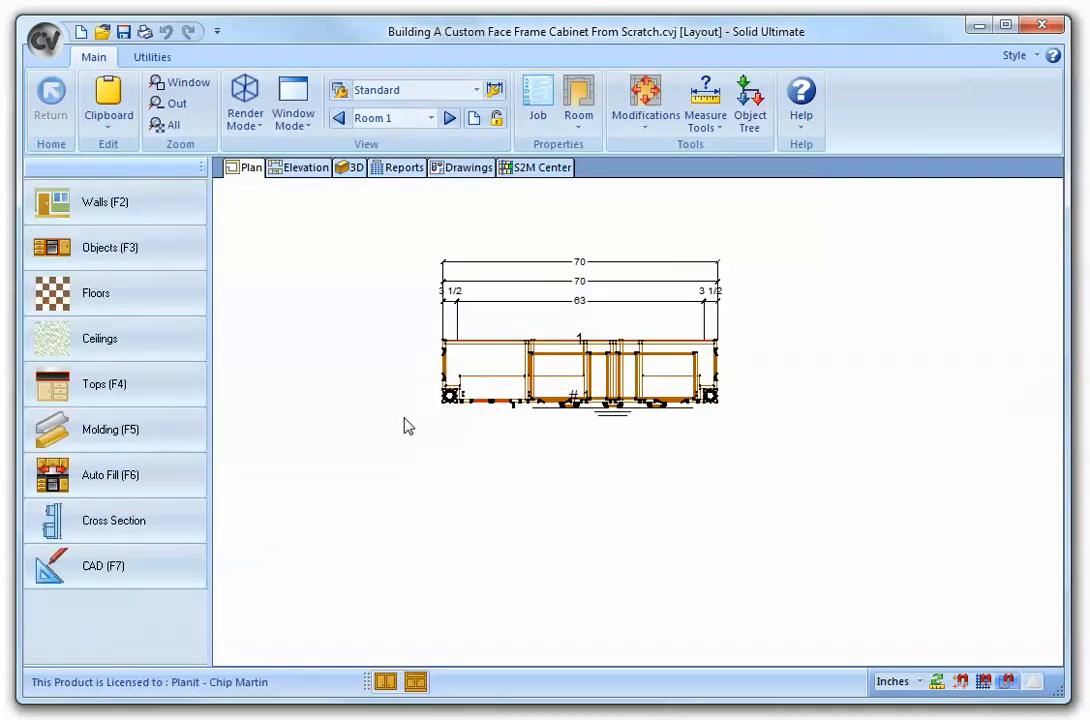
pyautogui.scroll(1, 725, 300)
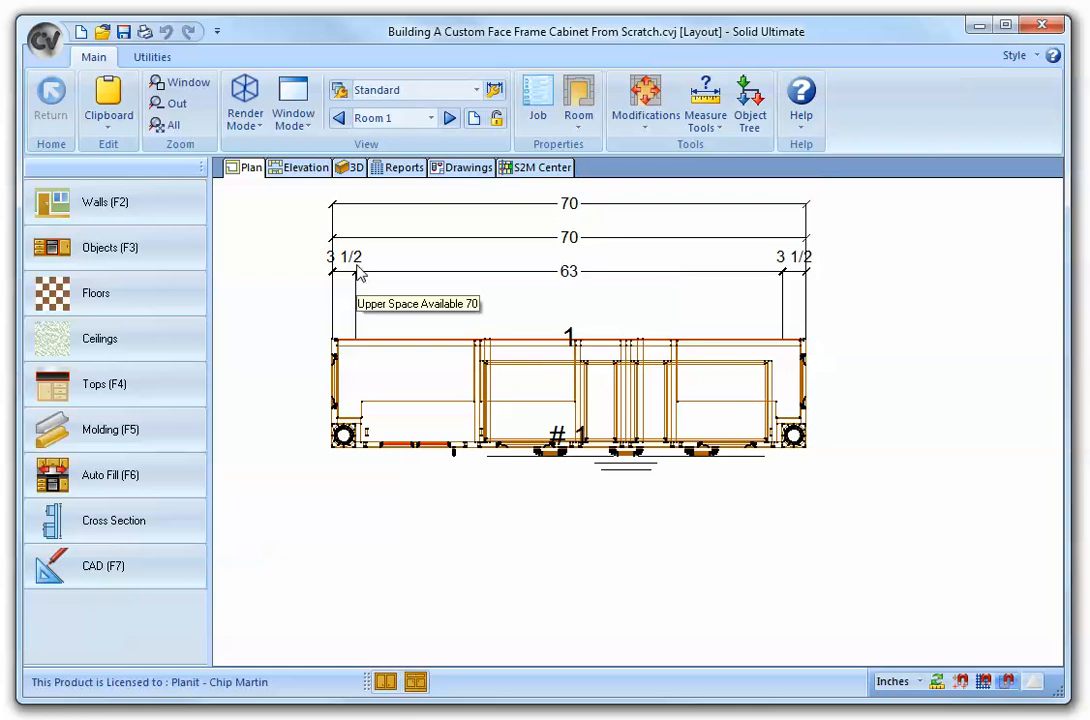
pyautogui.click(178, 402)
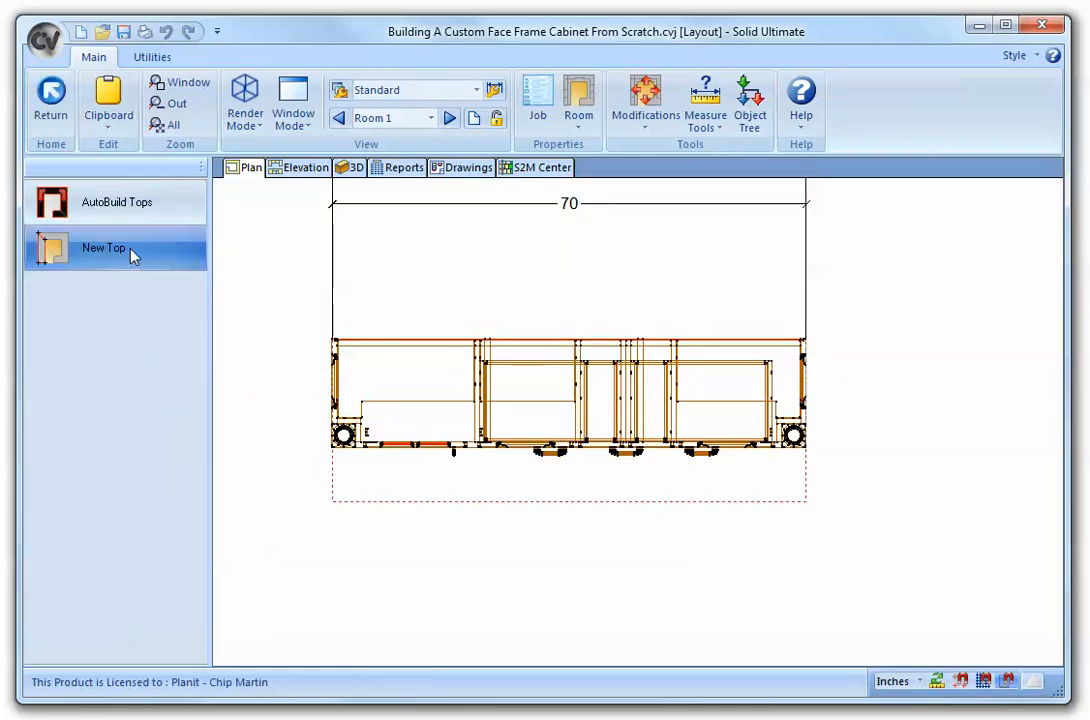
pyautogui.click(139, 204)
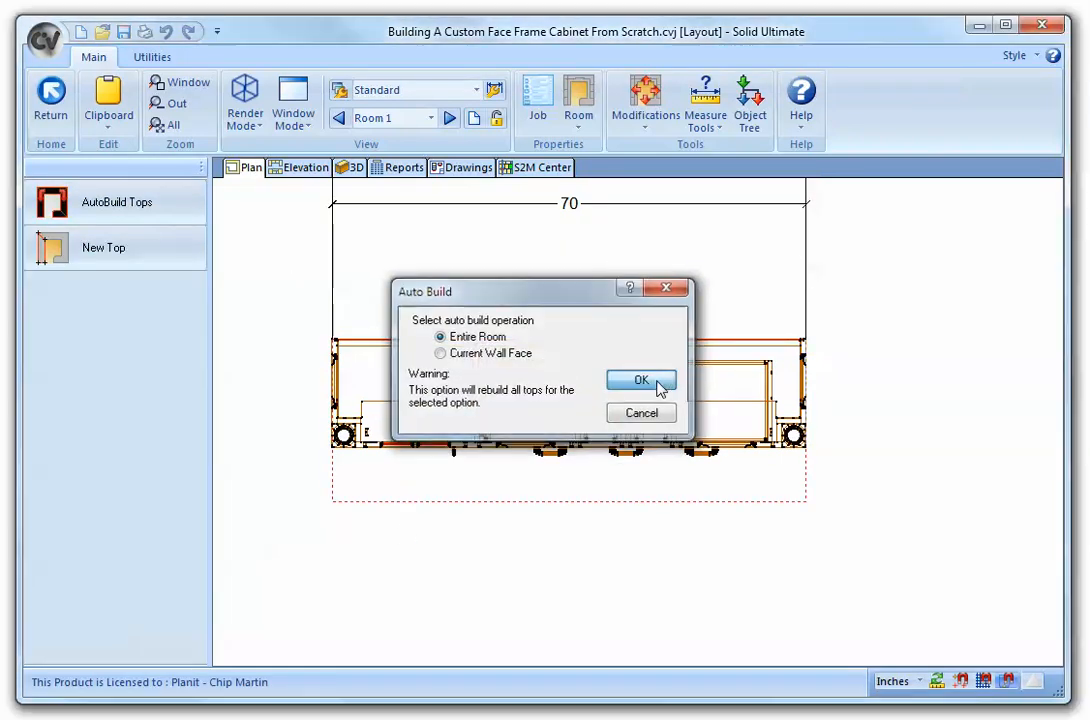
pyautogui.click(652, 380)
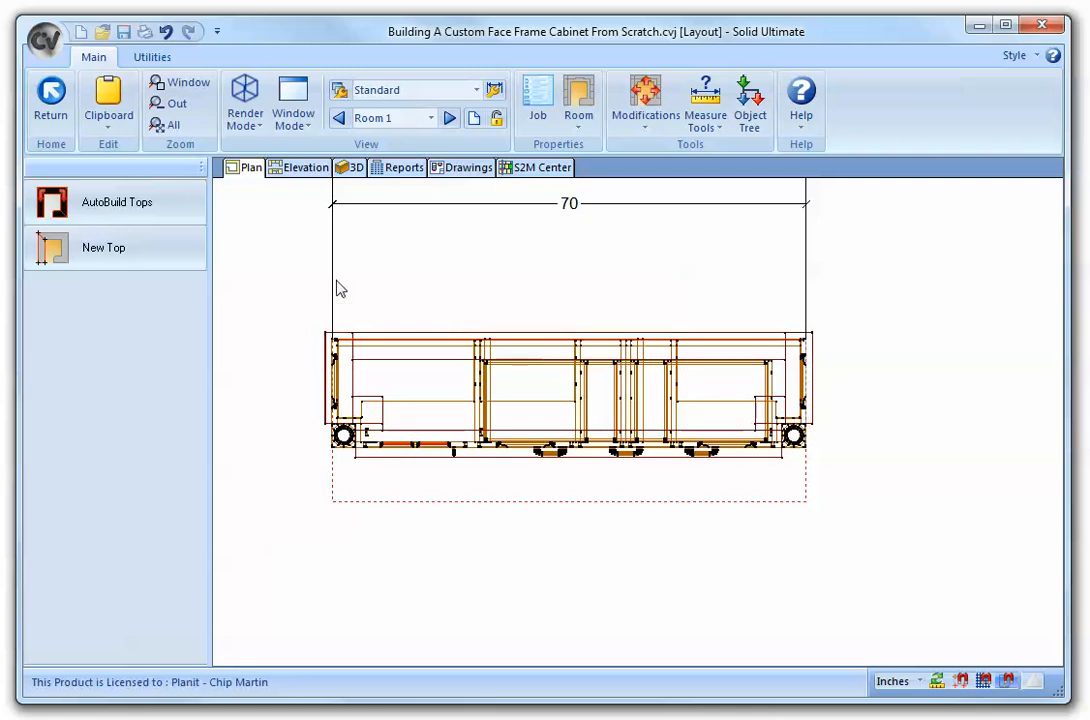
# - Edit the countertop's shape and delete the notch points at both front corners around the legs
pyautogui.rightClick(360, 377)
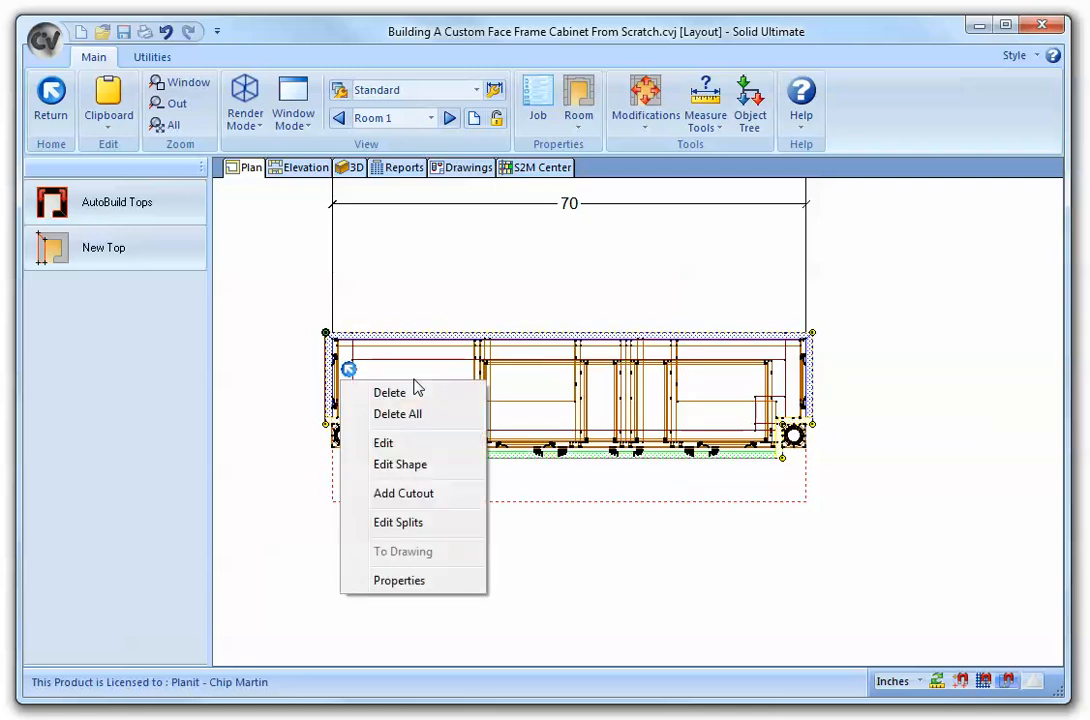
pyautogui.click(426, 466)
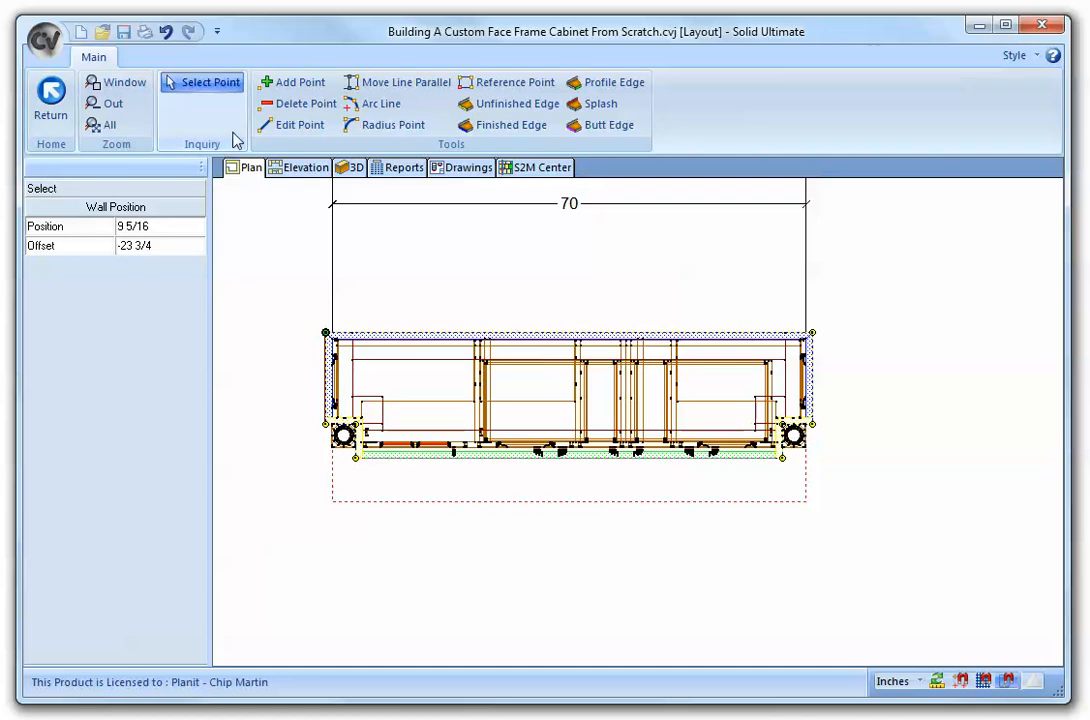
pyautogui.click(290, 104)
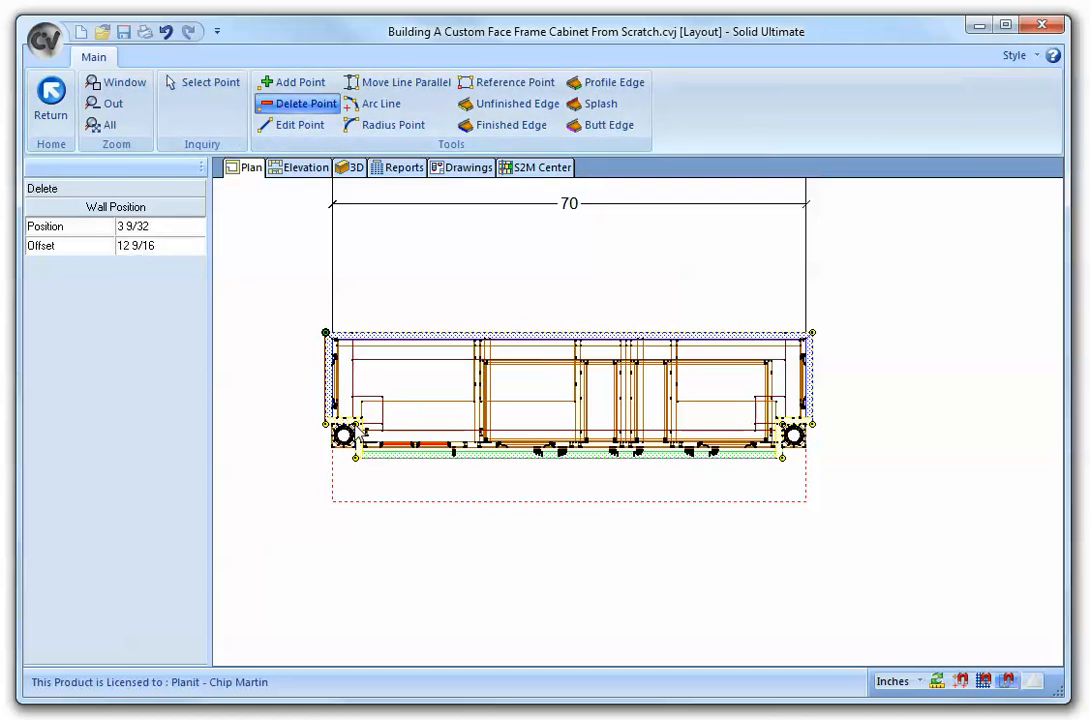
pyautogui.click(355, 457)
pyautogui.click(781, 458)
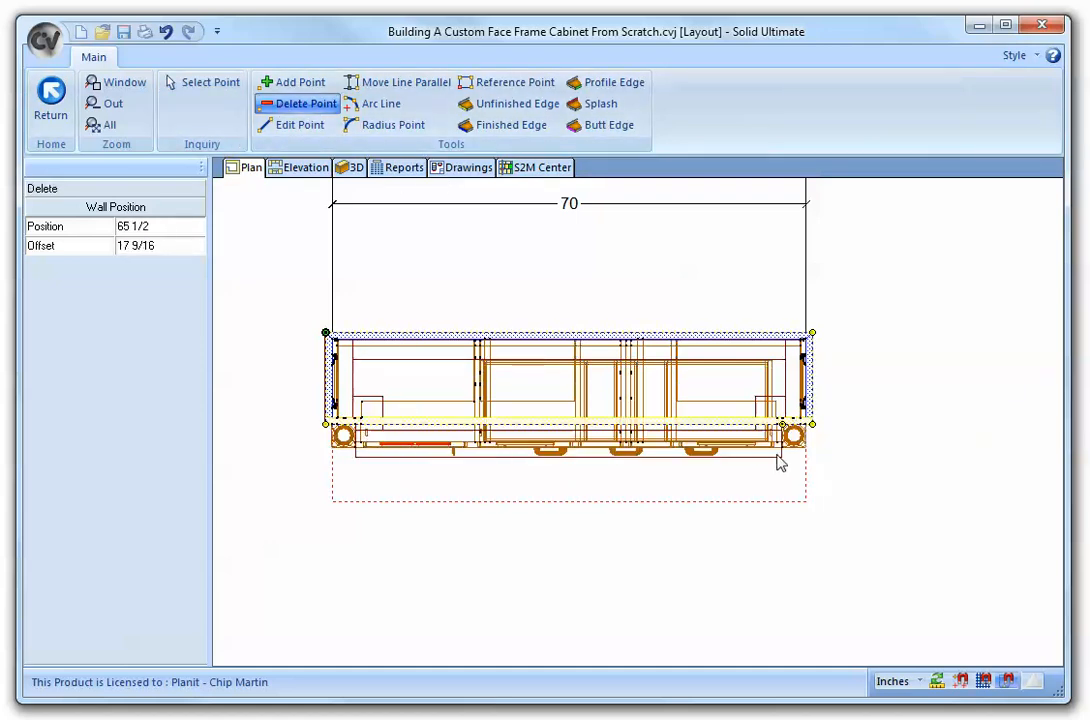
# - Move the countertop's front edge parallel, outward past the legs and face frame
pyautogui.click(415, 90)
pyautogui.click(565, 425)
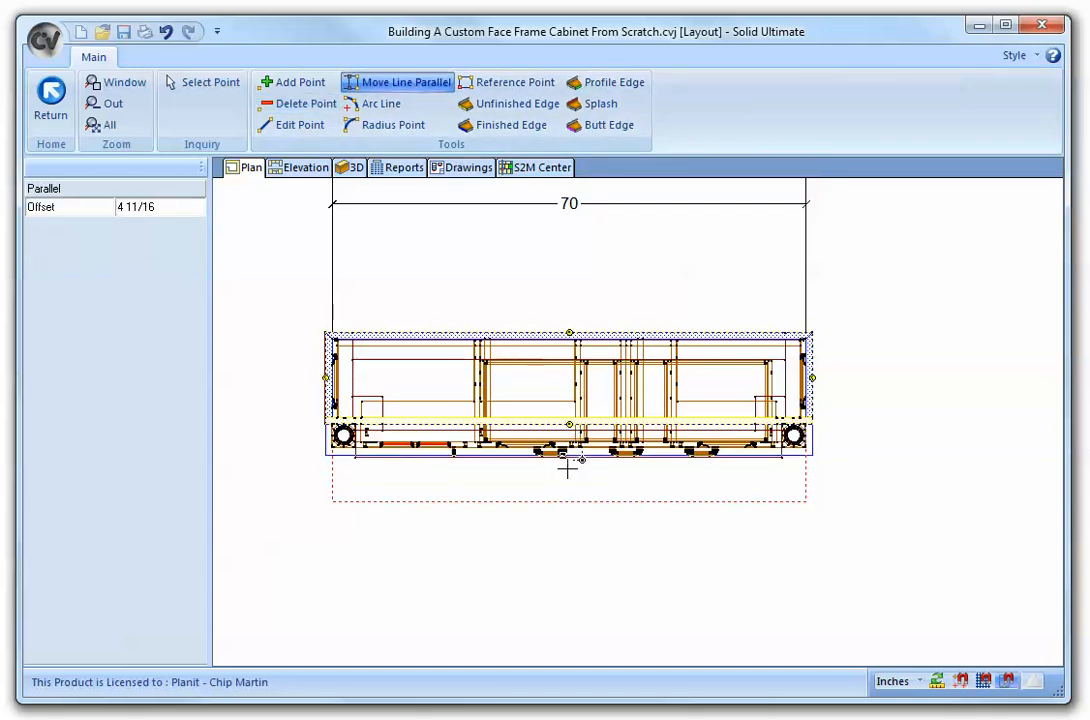
pyautogui.click(569, 472)
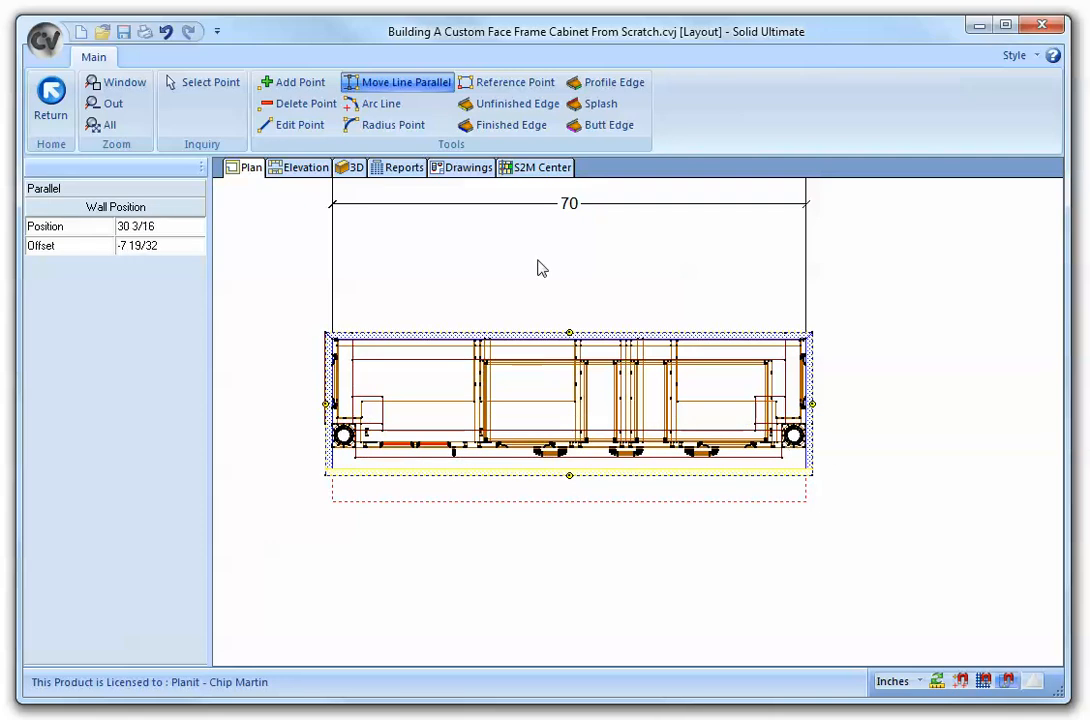
# - Set the countertop's front edge as a finished edge and leave shape editing
pyautogui.click(511, 125)
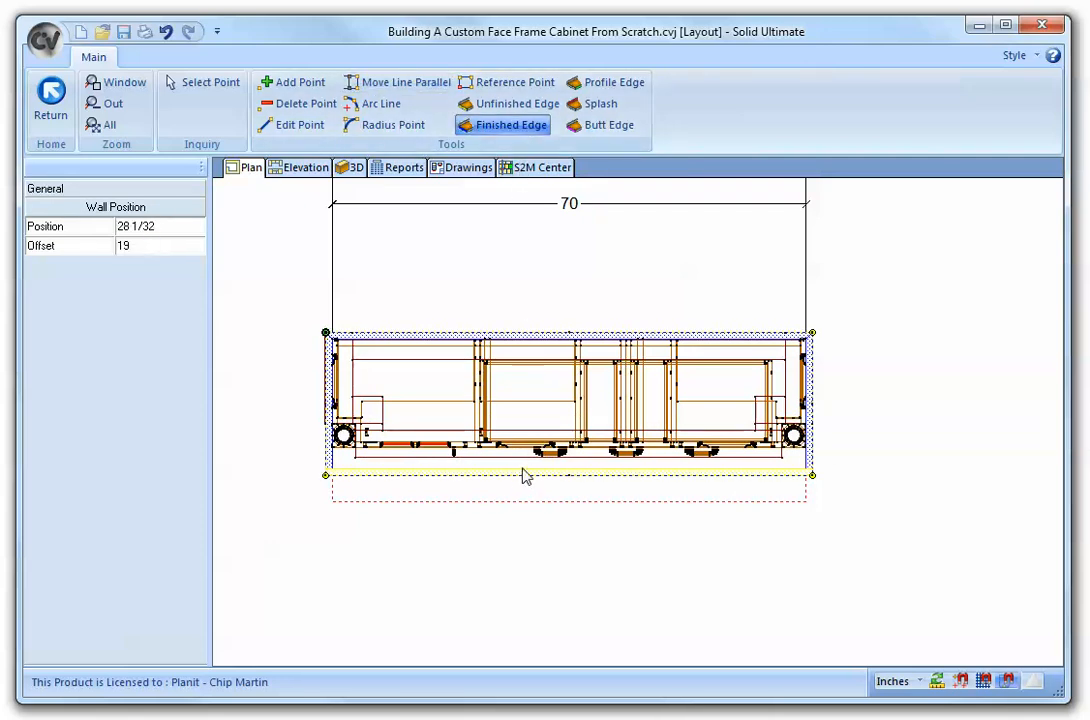
pyautogui.click(526, 471)
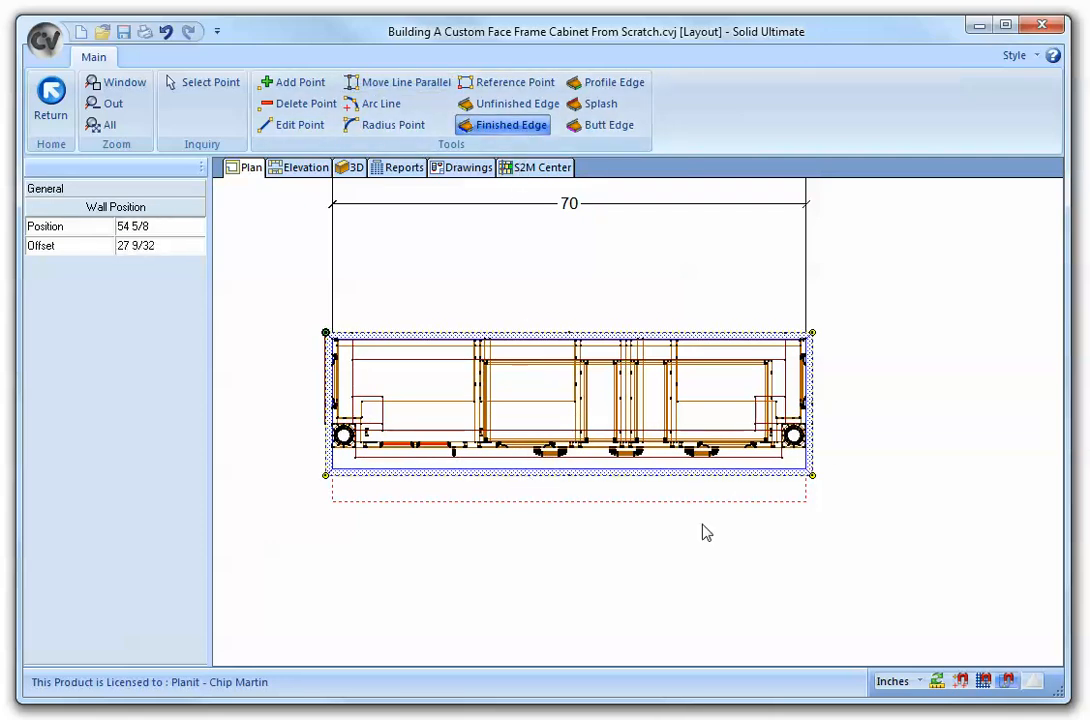
pyautogui.click(50, 105)
pyautogui.click(510, 412)
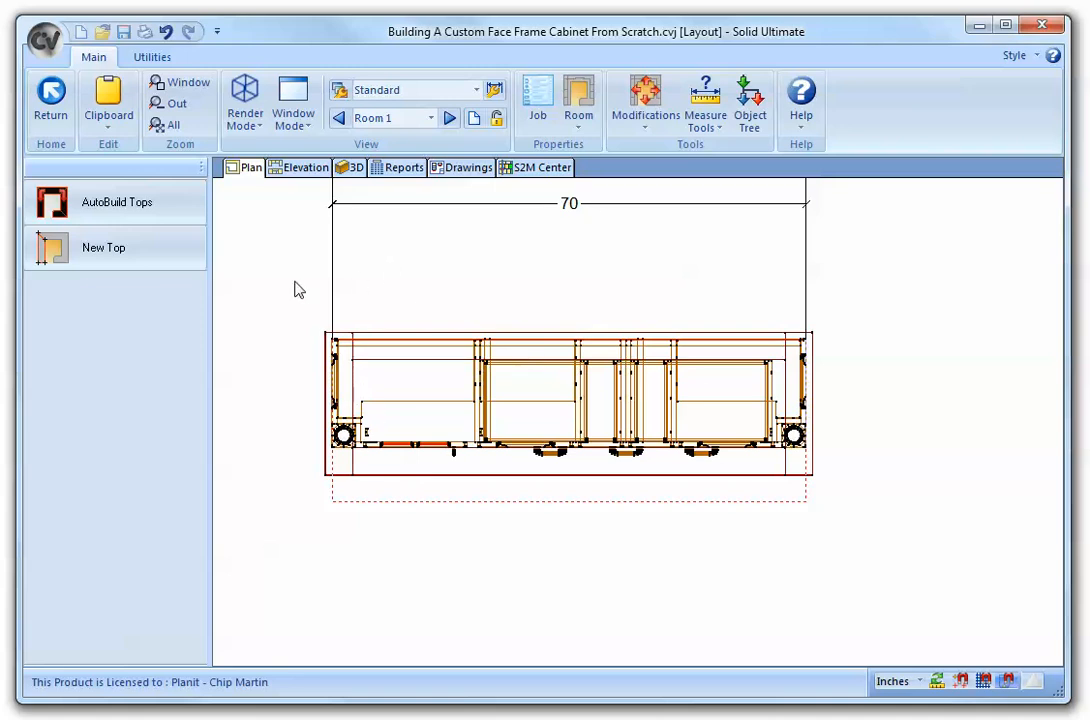
pyautogui.click(51, 105)
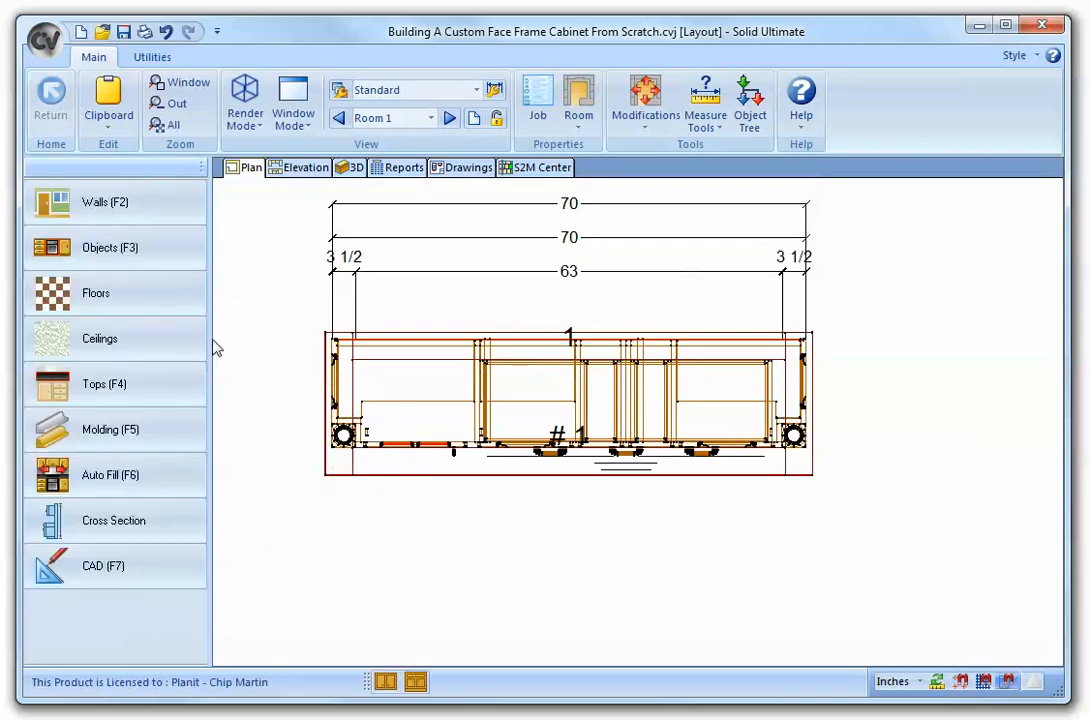
# - Draw a new Base Board molding along the cabinet's left, front and right sides
pyautogui.click(160, 448)
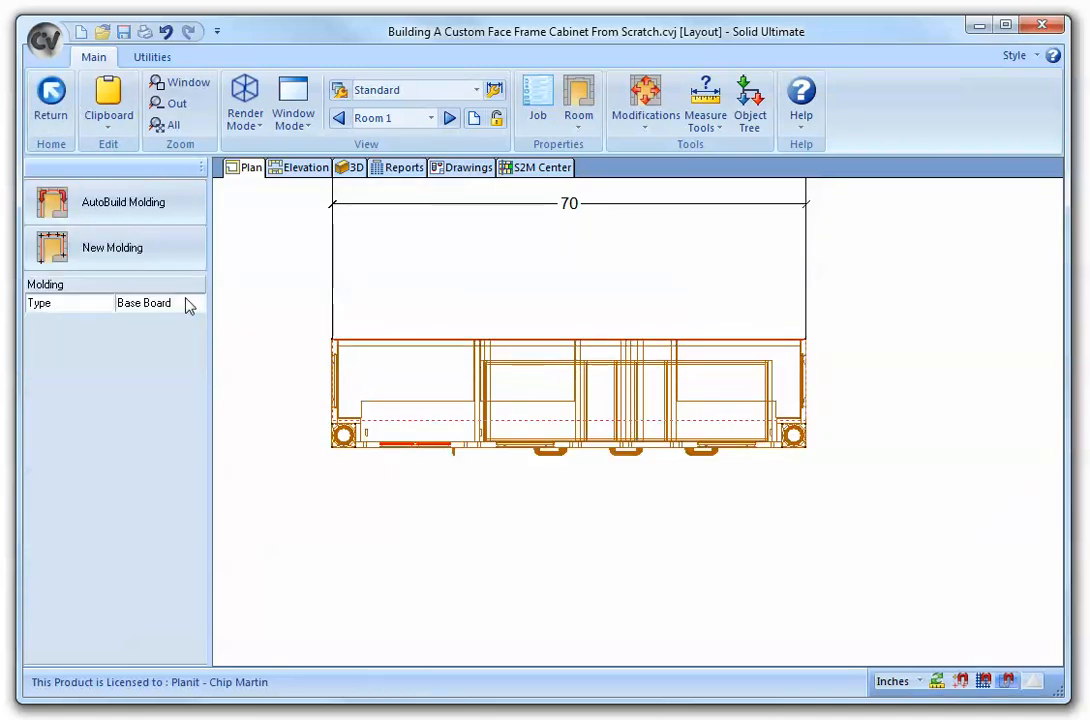
pyautogui.click(150, 247)
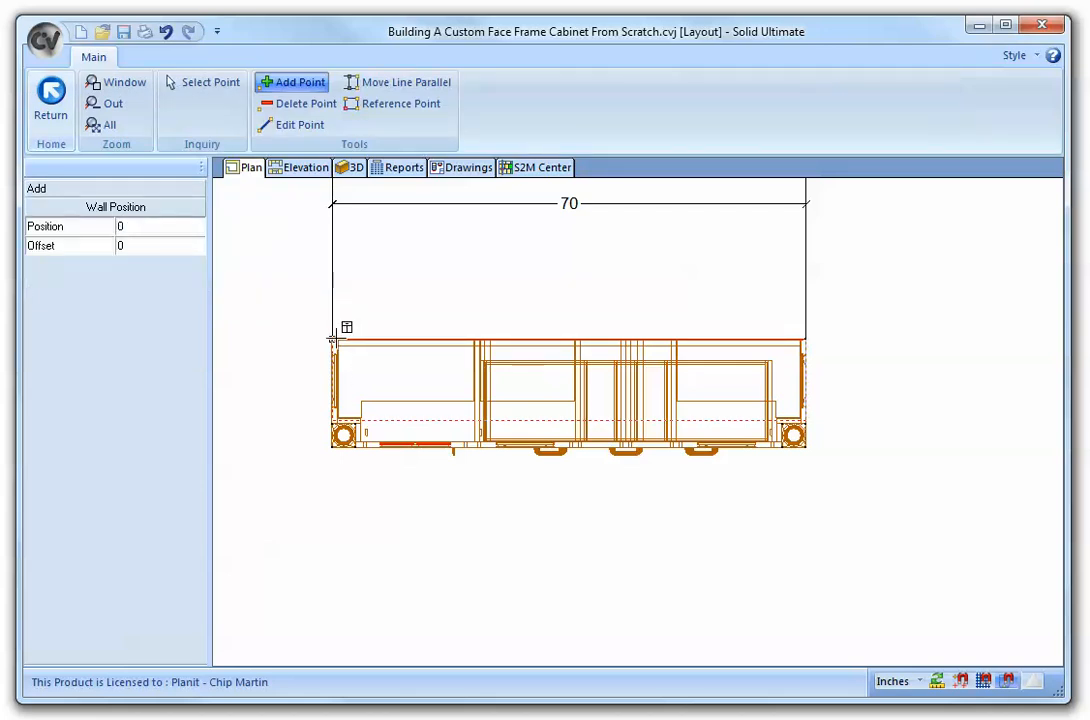
pyautogui.click(334, 340)
pyautogui.click(331, 448)
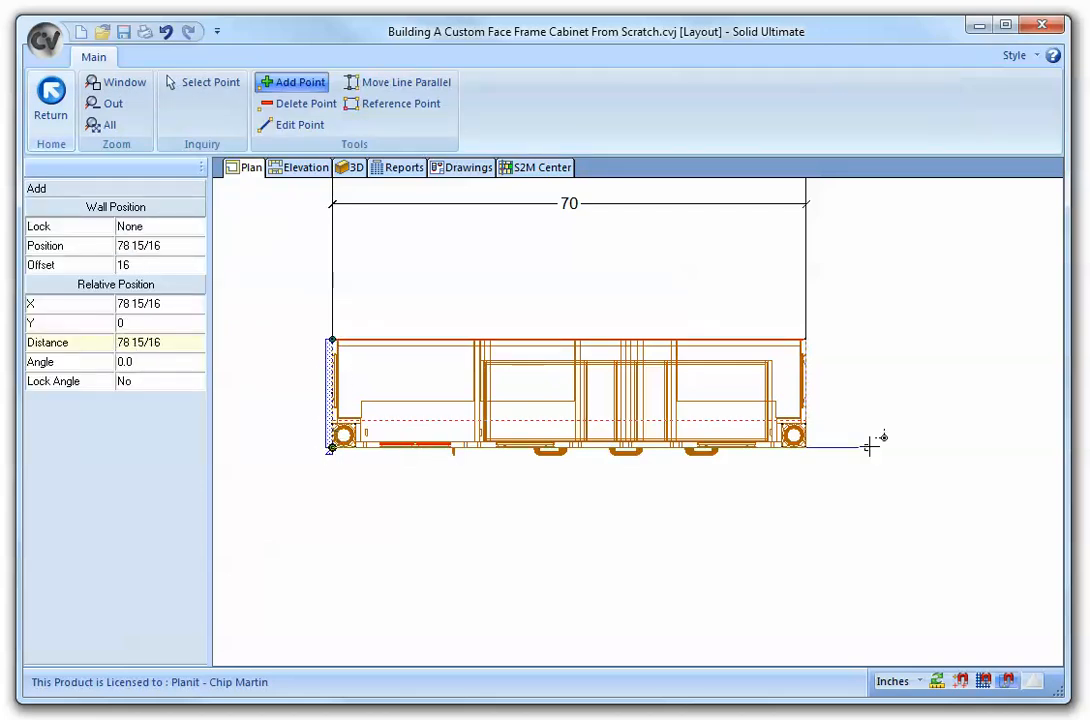
pyautogui.click(806, 449)
pyautogui.click(806, 340)
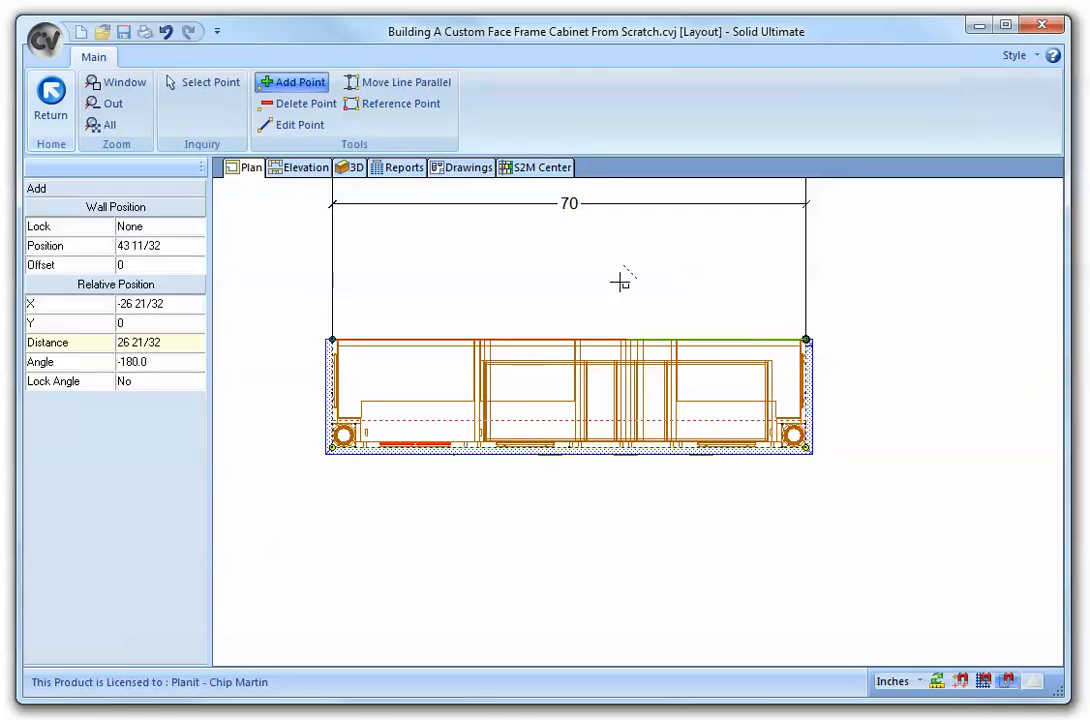
pyautogui.rightClick(578, 252)
pyautogui.click(51, 100)
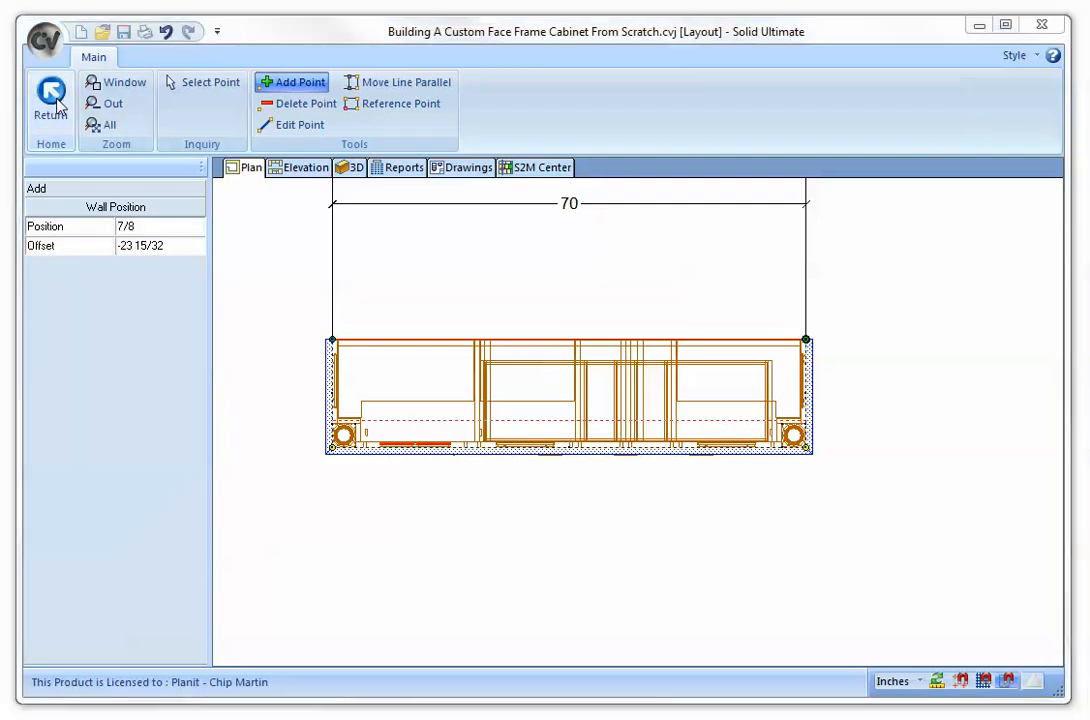
pyautogui.click(513, 412)
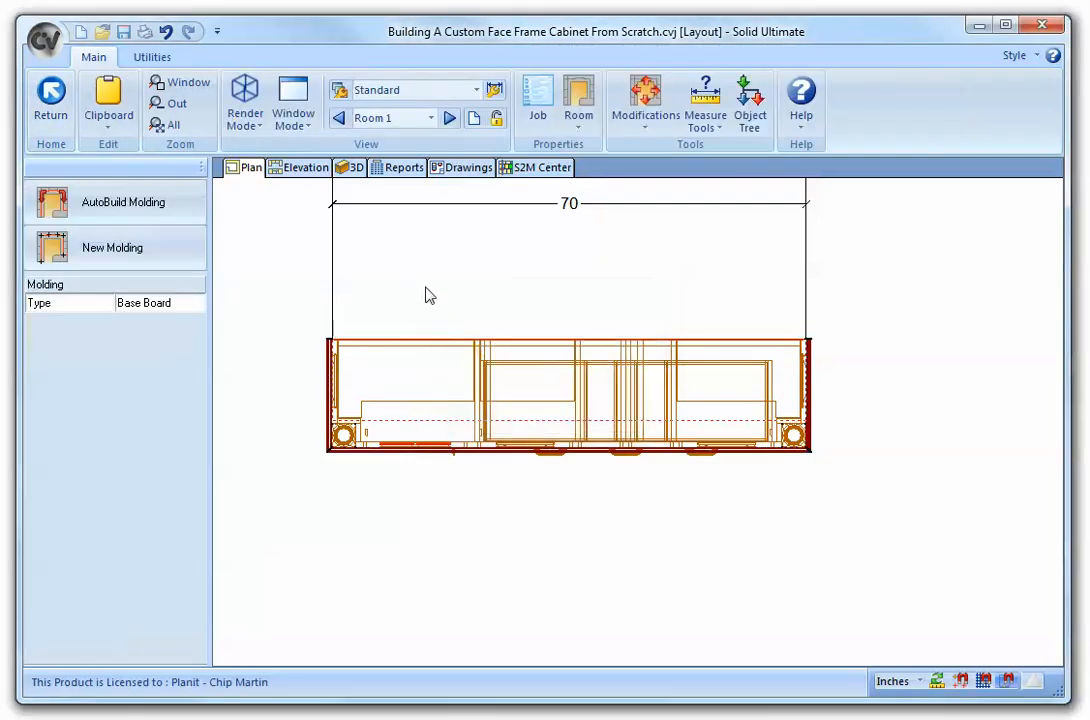
# - View the cabinet with its countertop and molding in 3D
pyautogui.click(350, 168)
pyautogui.moveTo(441, 334); pyautogui.dragTo(609, 437)
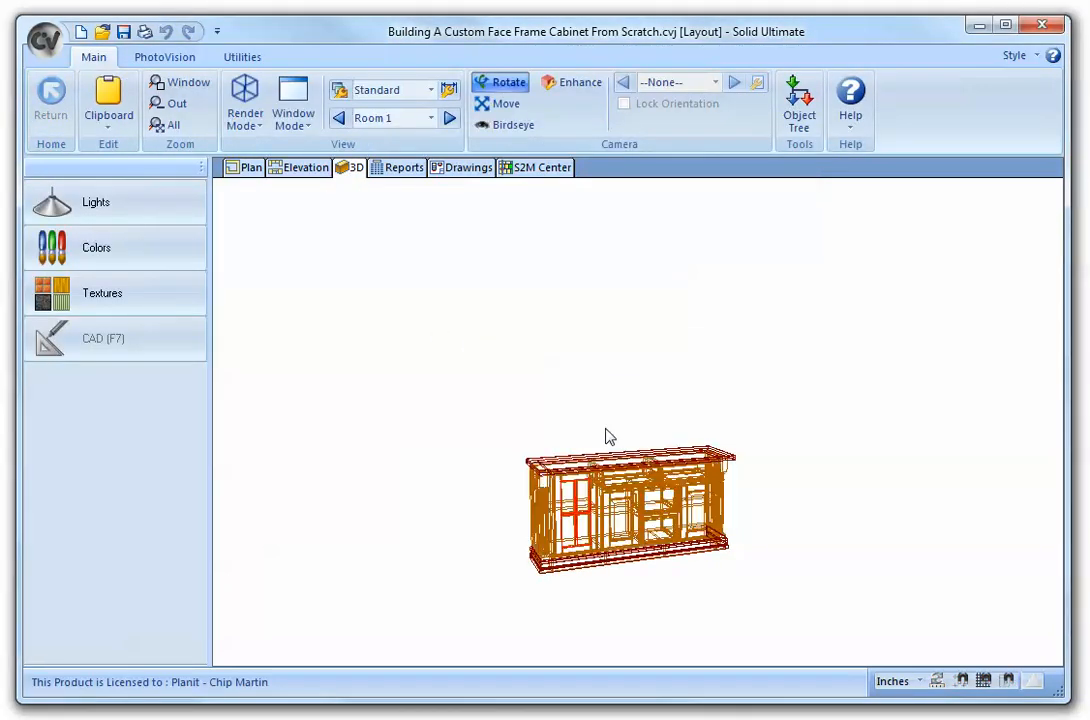
pyautogui.scroll(5, 633, 527)
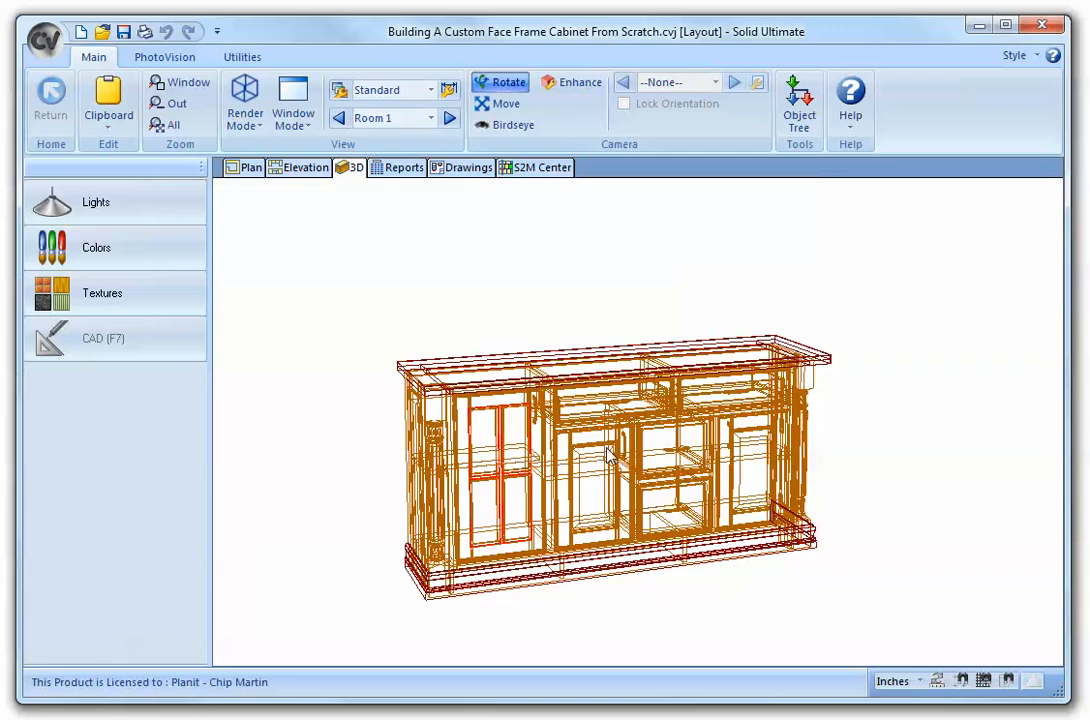
# - Apply the Gioia Standard texture to the countertop
pyautogui.moveTo(595, 439); pyautogui.dragTo(425, 447)
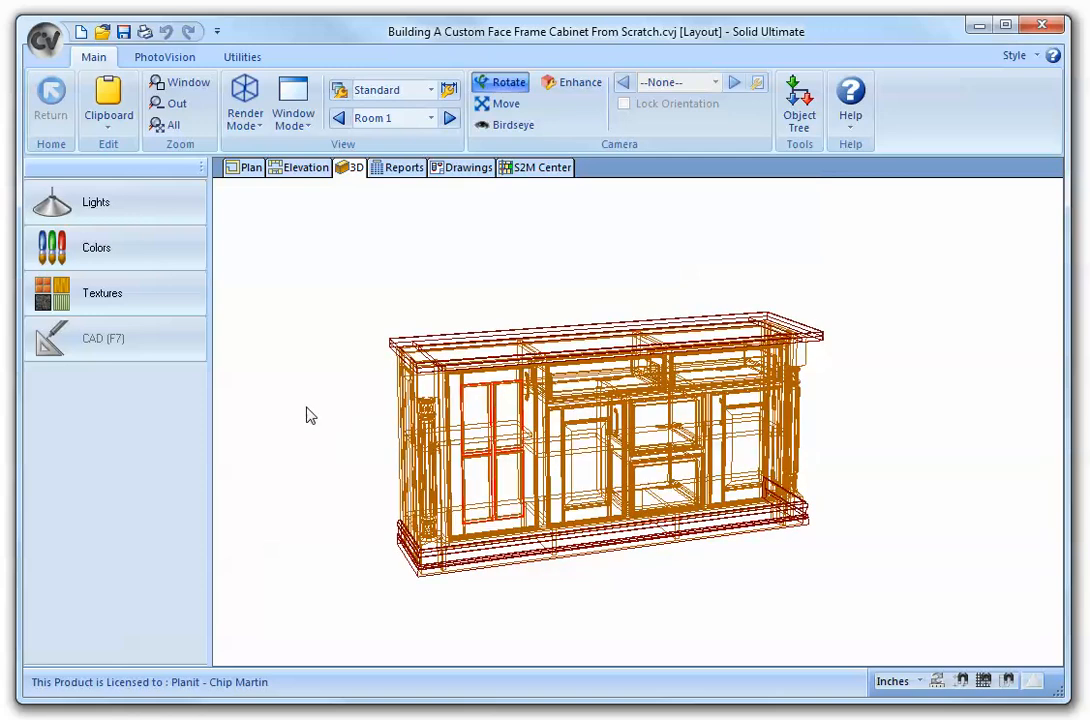
pyautogui.click(140, 304)
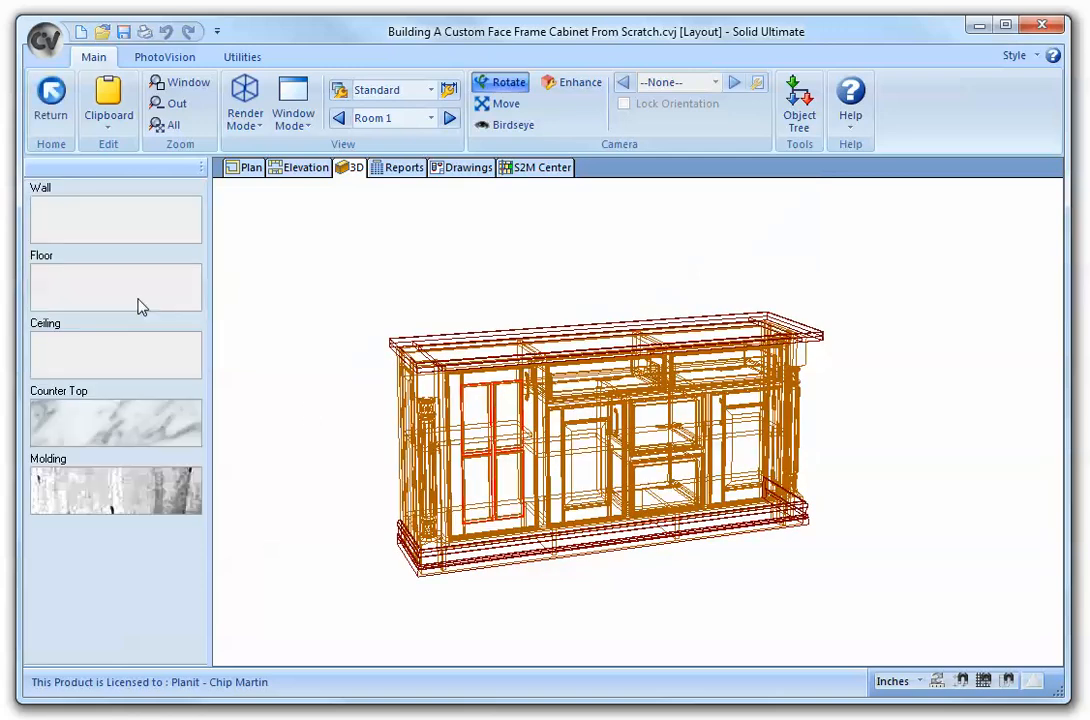
pyautogui.click(108, 437)
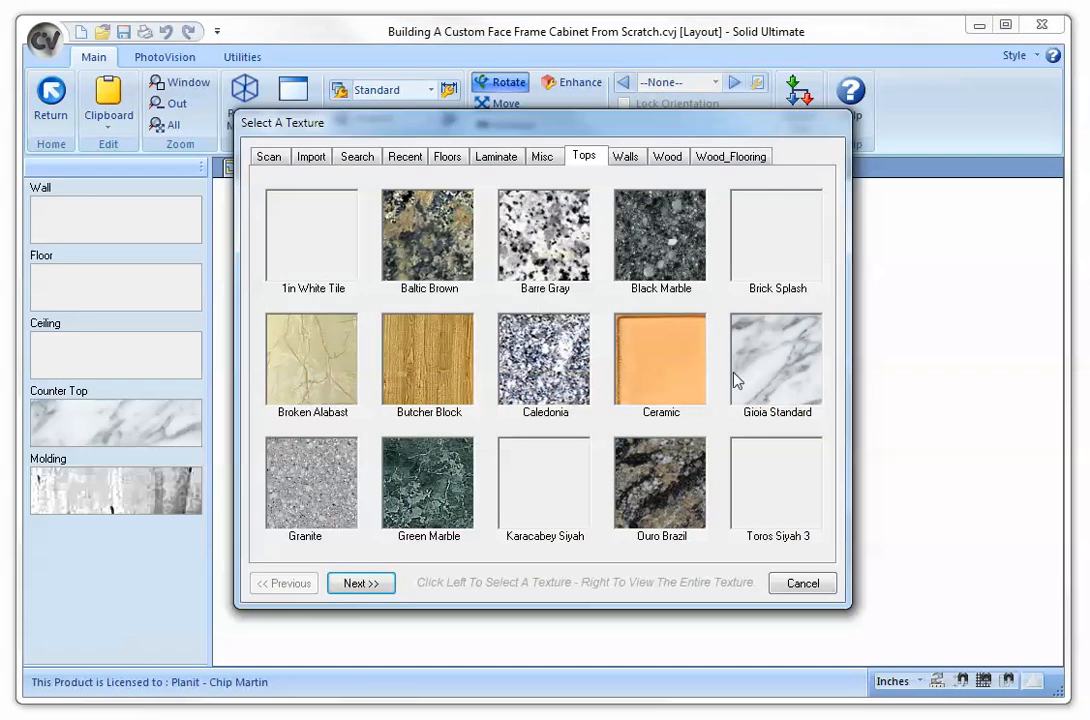
pyautogui.click(762, 377)
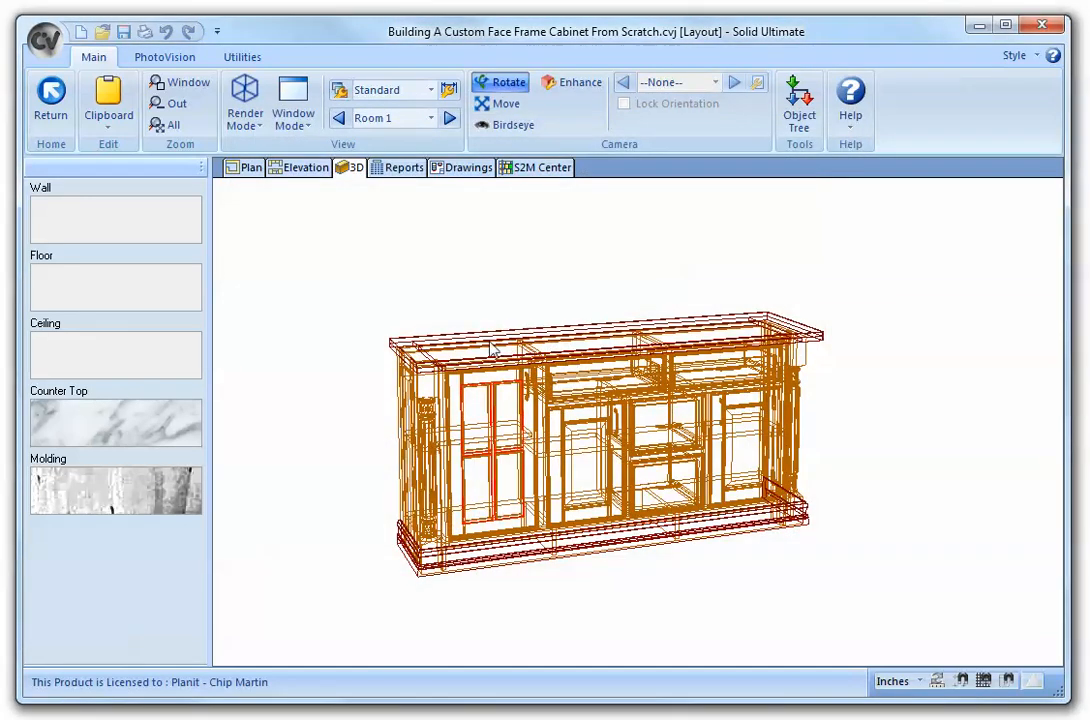
# - Start a PhotoVision Architectural render of the cabinet in 3D
pyautogui.moveTo(491, 348)
pyautogui.mouseDown()
pyautogui.moveTo(499, 372)
pyautogui.moveTo(478, 400)
pyautogui.moveTo(484, 352)
pyautogui.mouseUp()
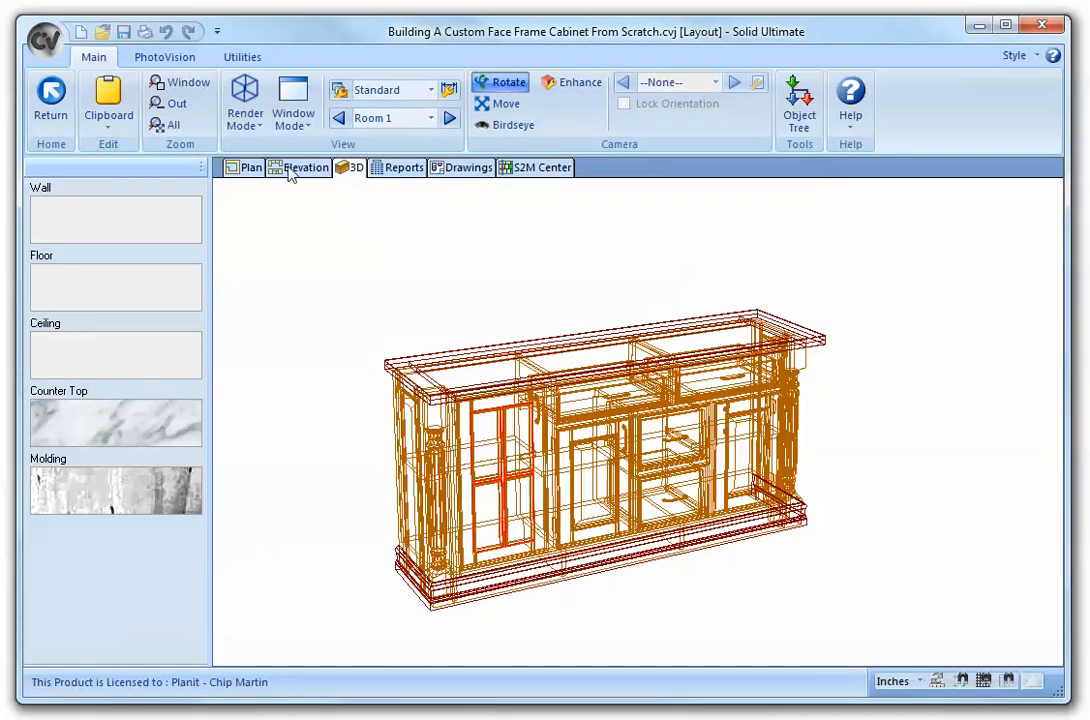
pyautogui.click(165, 57)
pyautogui.click(166, 98)
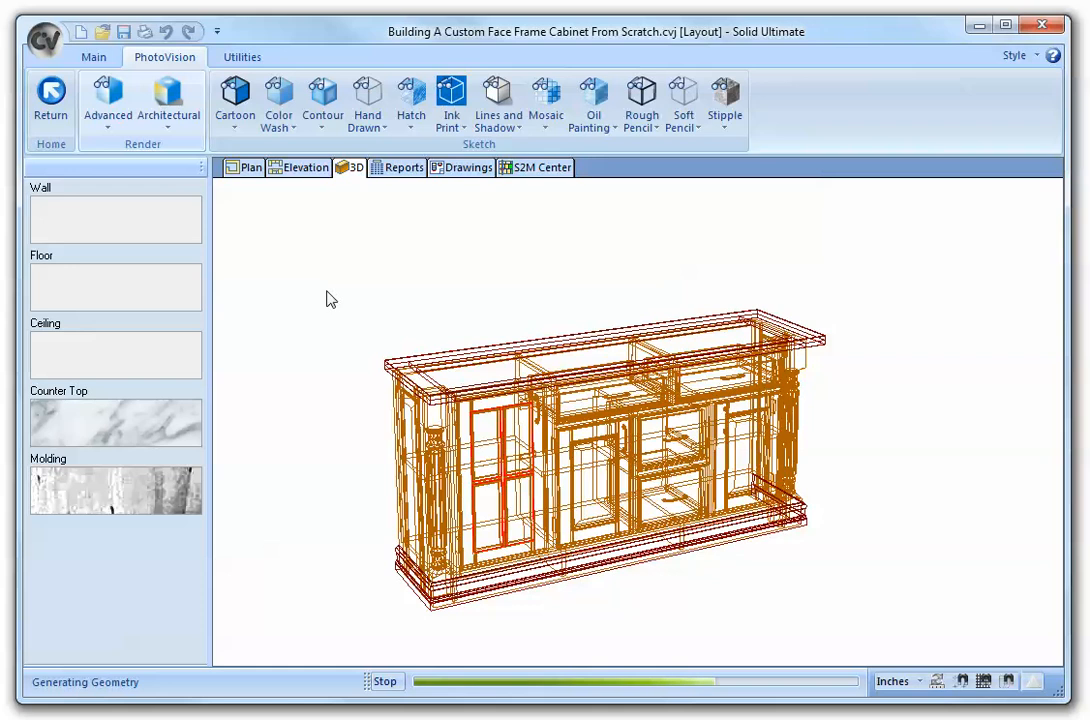